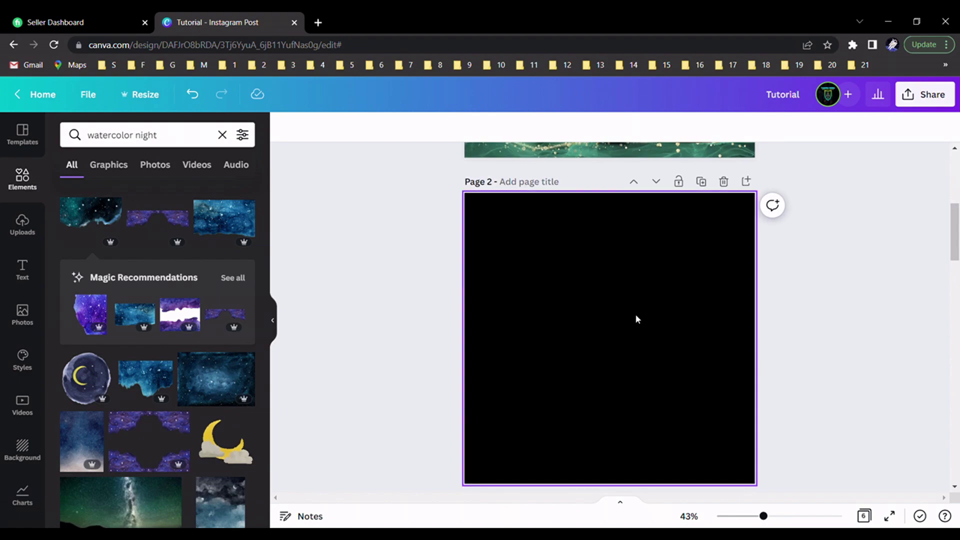
Examine the finished ship illustration on page 1 alongside the blank black canvas on page 2
{"action": "scroll", "coordinate": [675, 283], "scroll_direction": "down", "scroll_amount": 1}
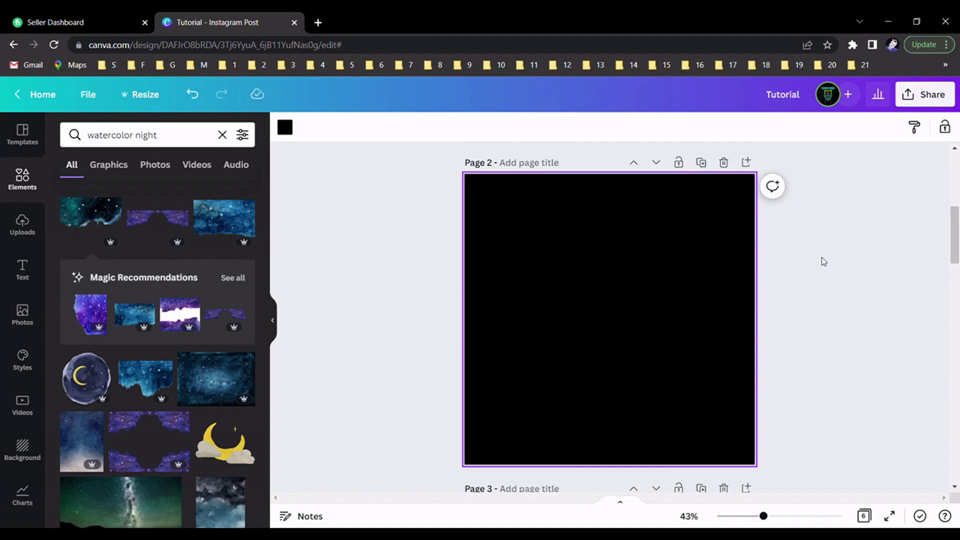
{"action": "scroll", "coordinate": [821, 257], "scroll_direction": "up", "scroll_amount": 5}
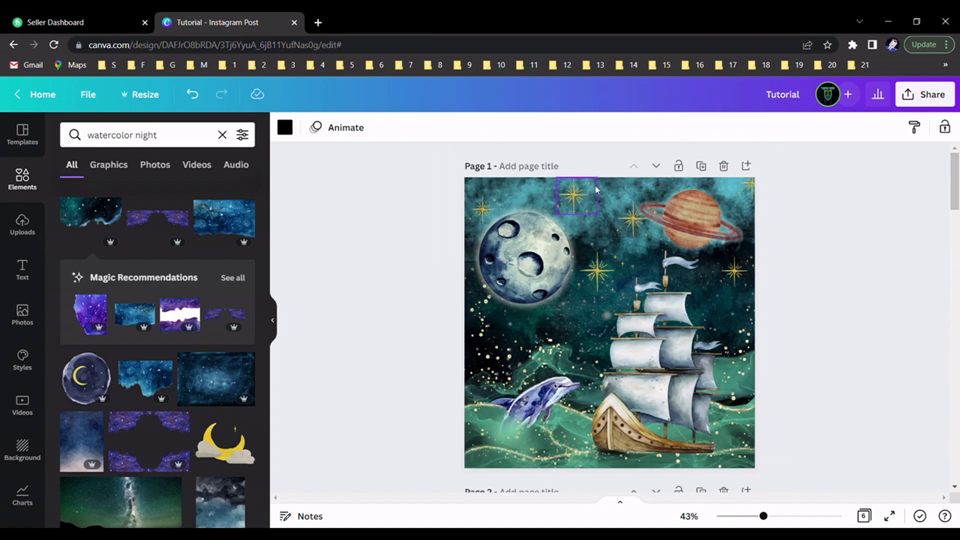
{"action": "scroll", "coordinate": [874, 260], "scroll_direction": "down", "scroll_amount": 5}
{"action": "scroll", "coordinate": [874, 260], "scroll_direction": "up", "scroll_amount": 5}
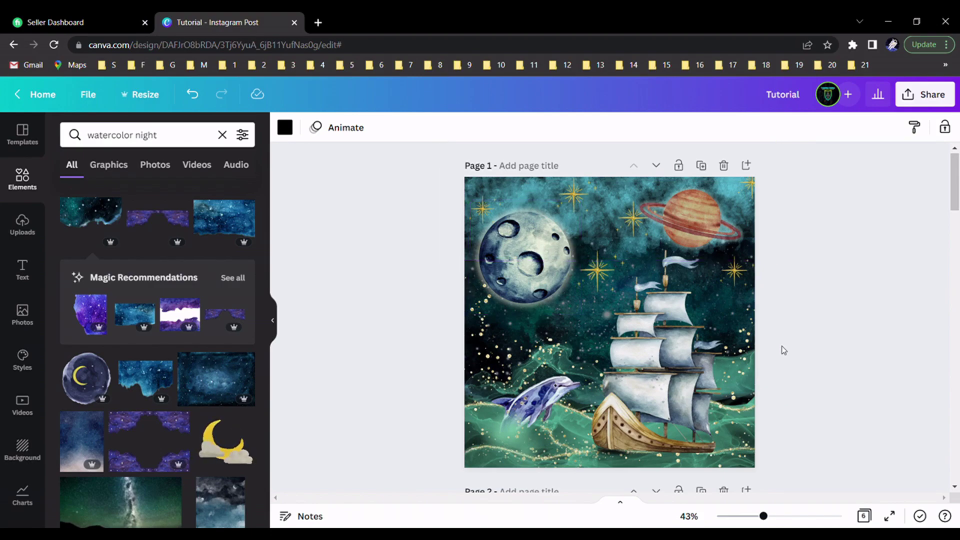
{"action": "scroll", "coordinate": [784, 351], "scroll_direction": "down", "scroll_amount": 4}
{"action": "scroll", "coordinate": [784, 350], "scroll_direction": "up", "scroll_amount": 4}
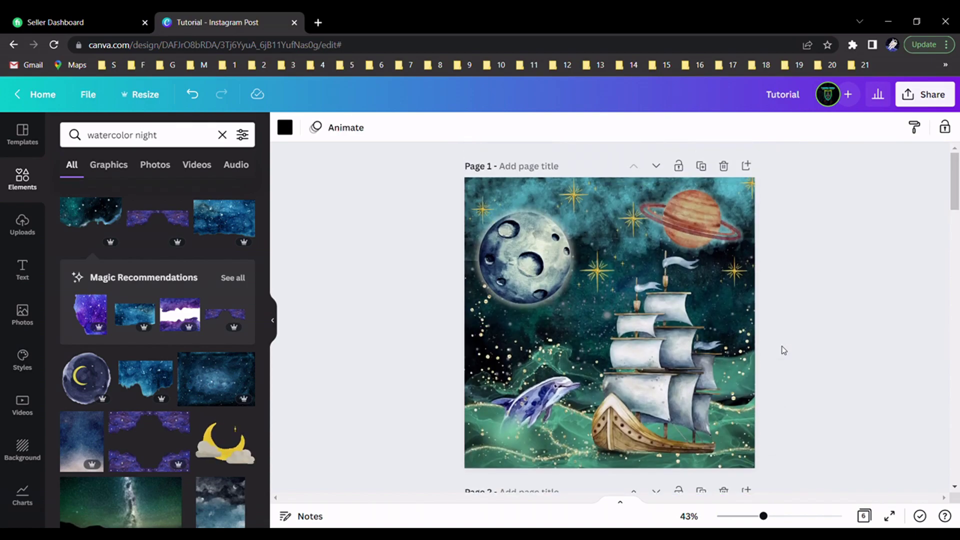
{"action": "scroll", "coordinate": [784, 350], "scroll_direction": "down", "scroll_amount": 4}
{"action": "scroll", "coordinate": [784, 350], "scroll_direction": "up", "scroll_amount": 5}
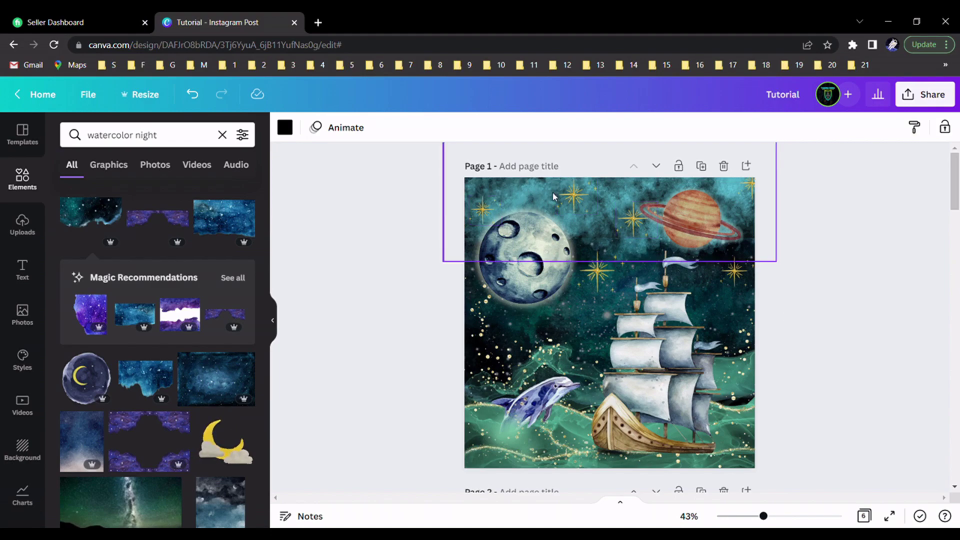
{"action": "scroll", "coordinate": [872, 300], "scroll_direction": "down", "scroll_amount": 5}
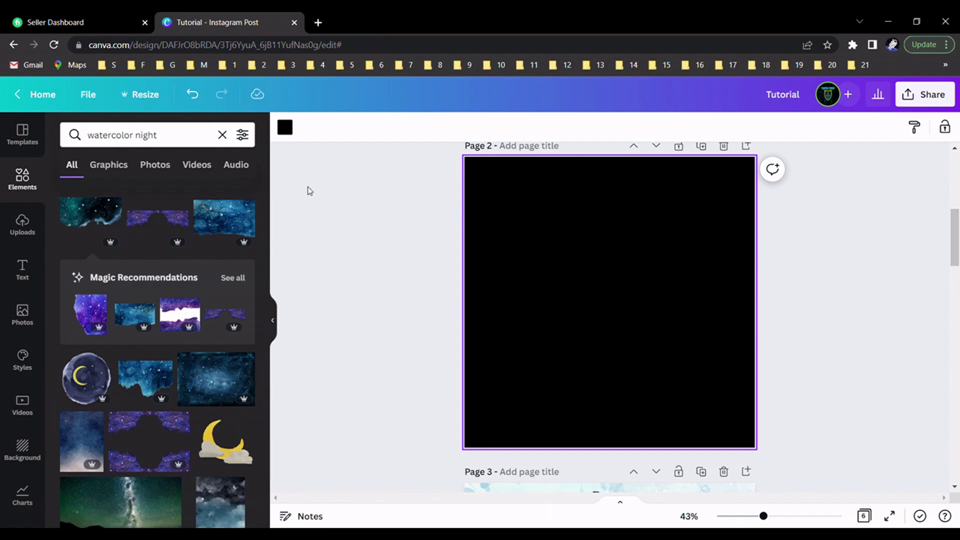
Replace the element search text with "watercolor sky"
{"action": "left_click", "coordinate": [222, 135]}
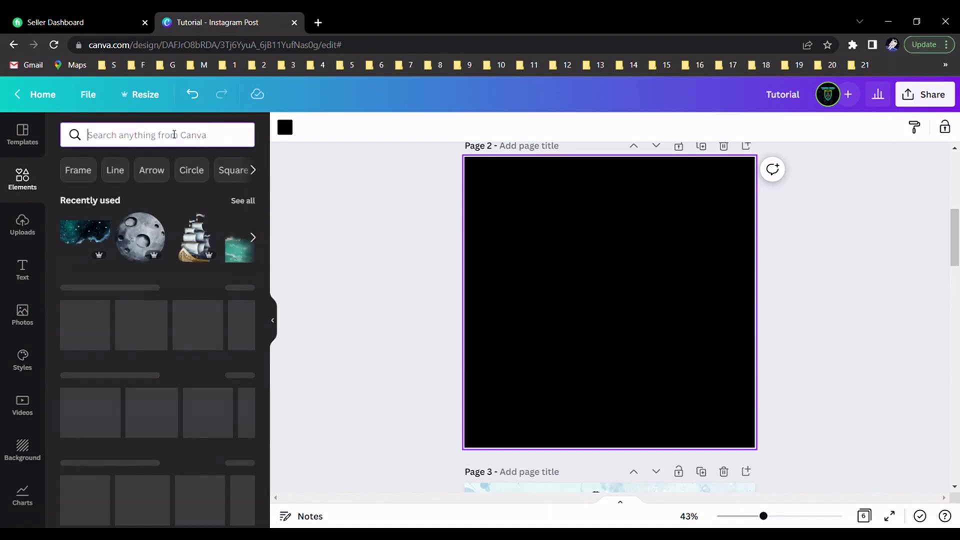
{"action": "type", "text": "wate"}
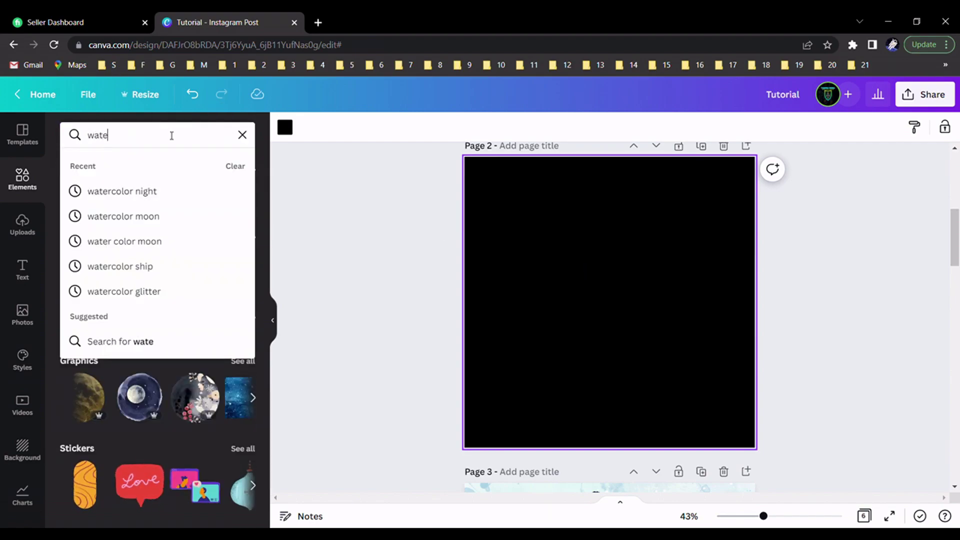
{"action": "type", "text": "rcolo"}
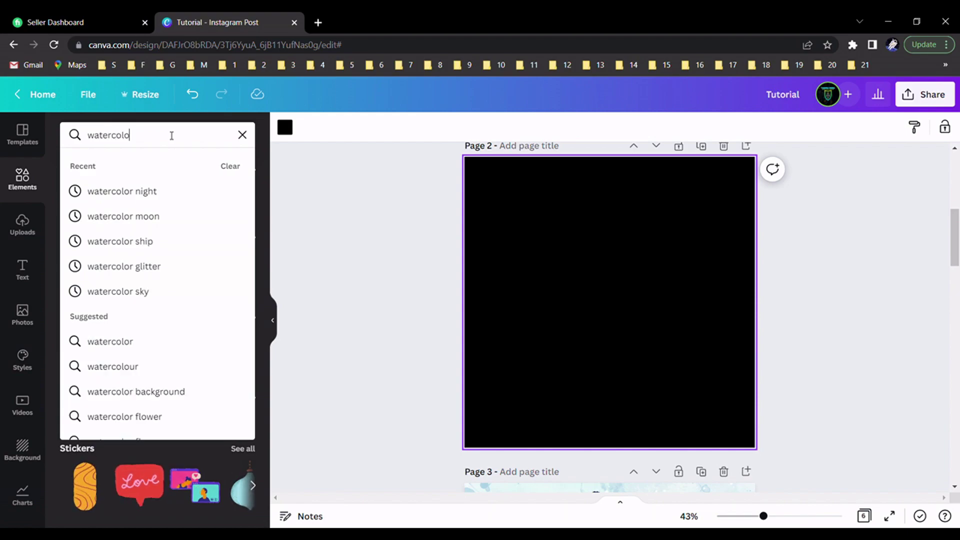
{"action": "type", "text": "r sky"}
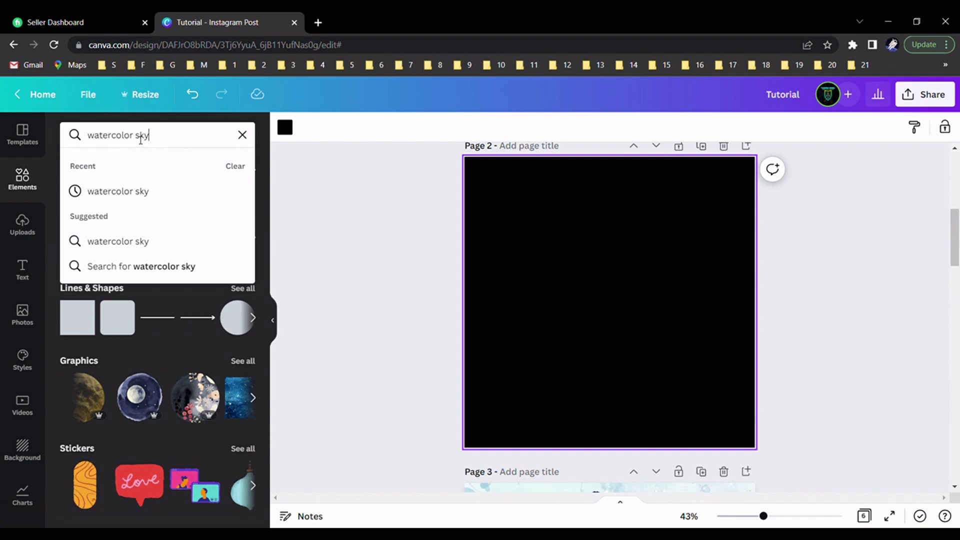
{"action": "left_click_drag", "start_coordinate": [133, 139], "coordinate": [91, 138]}
{"action": "left_click", "coordinate": [149, 139]}
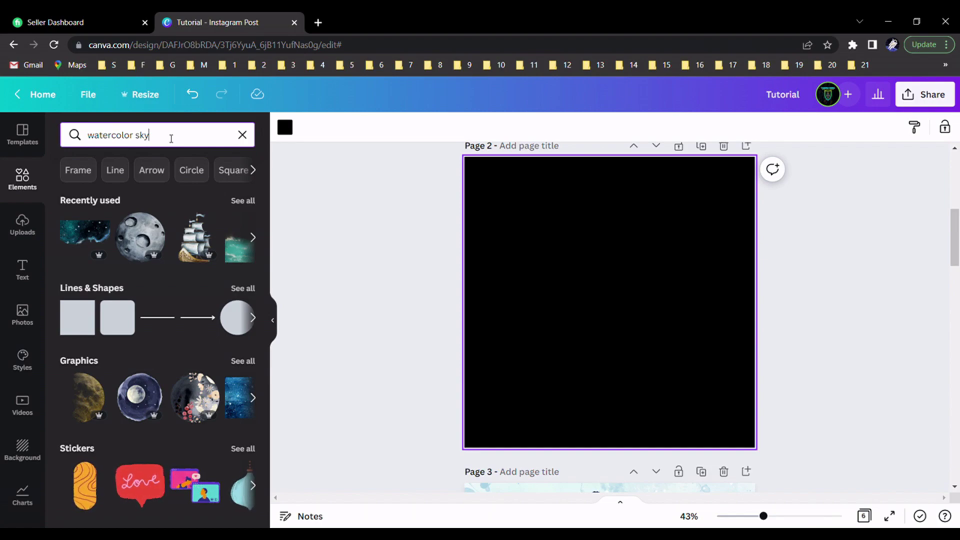
{"action": "double_click", "coordinate": [92, 142]}
{"action": "left_click", "coordinate": [181, 141]}
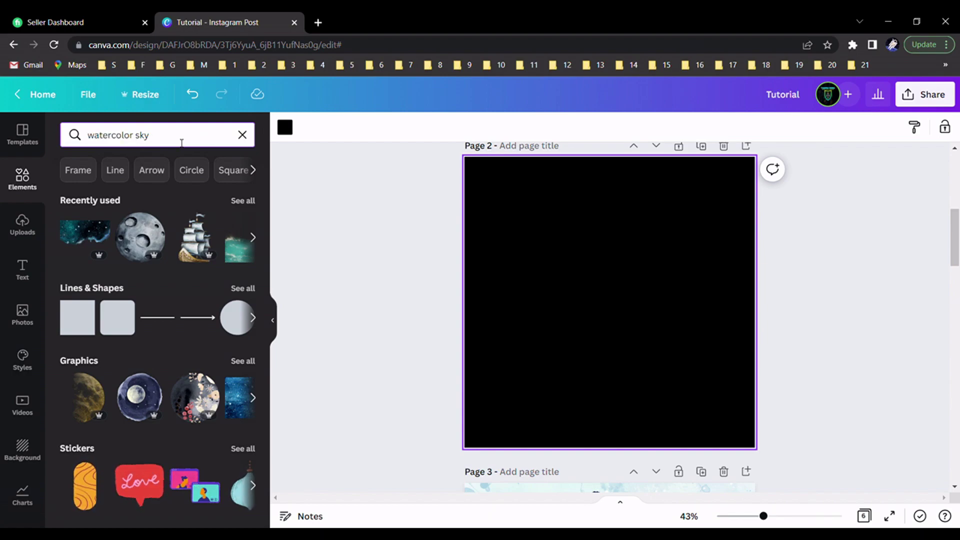
Try "watercolor clouds" as the element search text and check the sky of the page 1 illustration
{"action": "key", "text": "BackSpace"}
{"action": "key", "text": "BackSpace"}
{"action": "key", "text": "BackSpace"}
{"action": "type", "text": "clouds"}
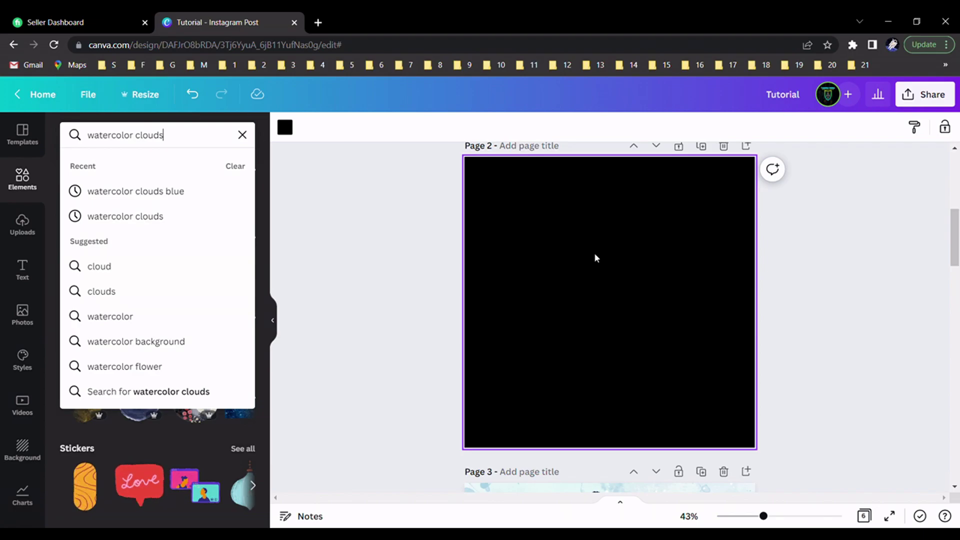
{"action": "scroll", "coordinate": [594, 254], "scroll_direction": "up", "scroll_amount": 6}
{"action": "scroll", "coordinate": [596, 257], "scroll_direction": "up", "scroll_amount": 1}
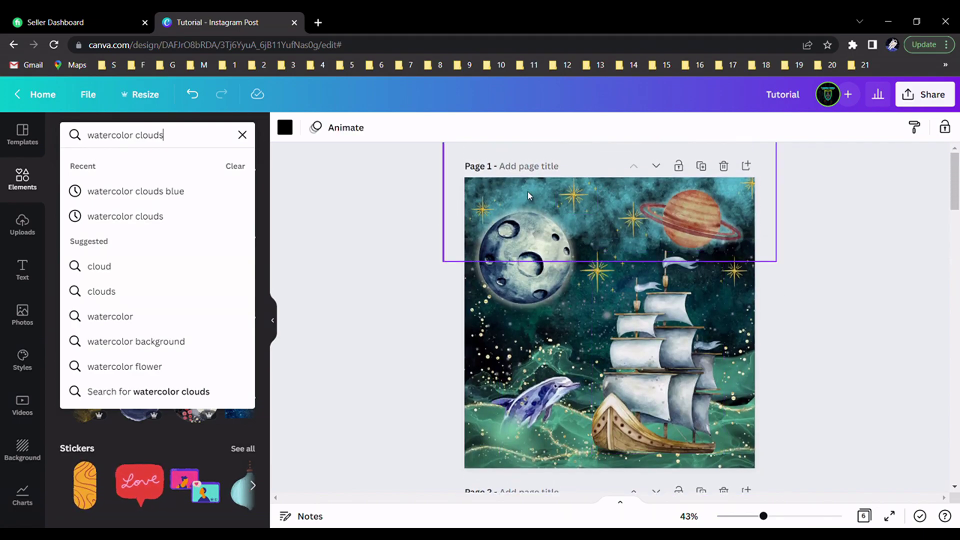
{"action": "scroll", "coordinate": [527, 195], "scroll_direction": "down", "scroll_amount": 6}
{"action": "left_click", "coordinate": [545, 273]}
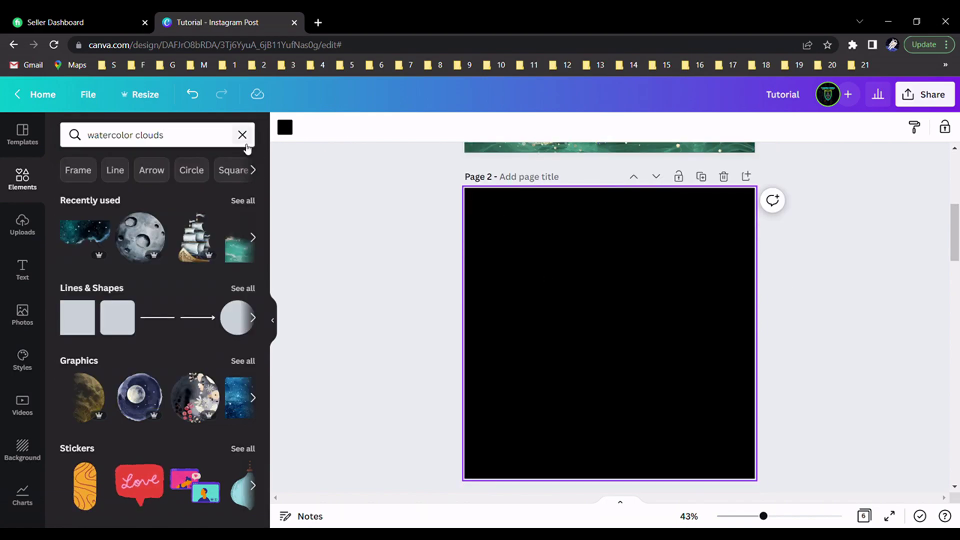
Search the elements for "watercolor sky" and limit the results to graphics
{"action": "left_click", "coordinate": [202, 146]}
{"action": "key", "text": "BackSpace"}
{"action": "key", "text": "BackSpace"}
{"action": "key", "text": "BackSpace"}
{"action": "key", "text": "BackSpace"}
{"action": "key", "text": "BackSpace"}
{"action": "key", "text": "BackSpace"}
{"action": "type", "text": "sky"}
{"action": "key", "text": "Return"}
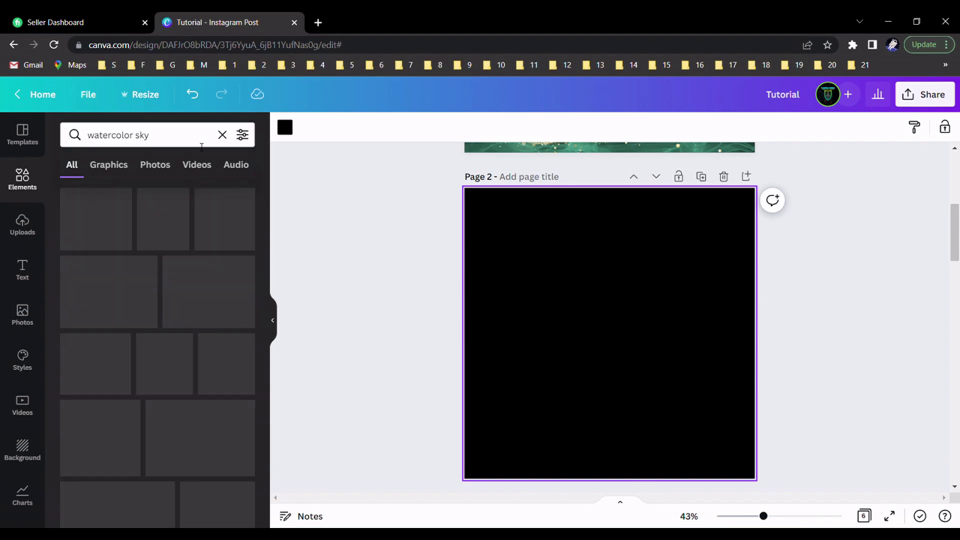
{"action": "scroll", "coordinate": [170, 350], "scroll_direction": "down", "scroll_amount": 5}
{"action": "scroll", "coordinate": [150, 255], "scroll_direction": "up", "scroll_amount": 5}
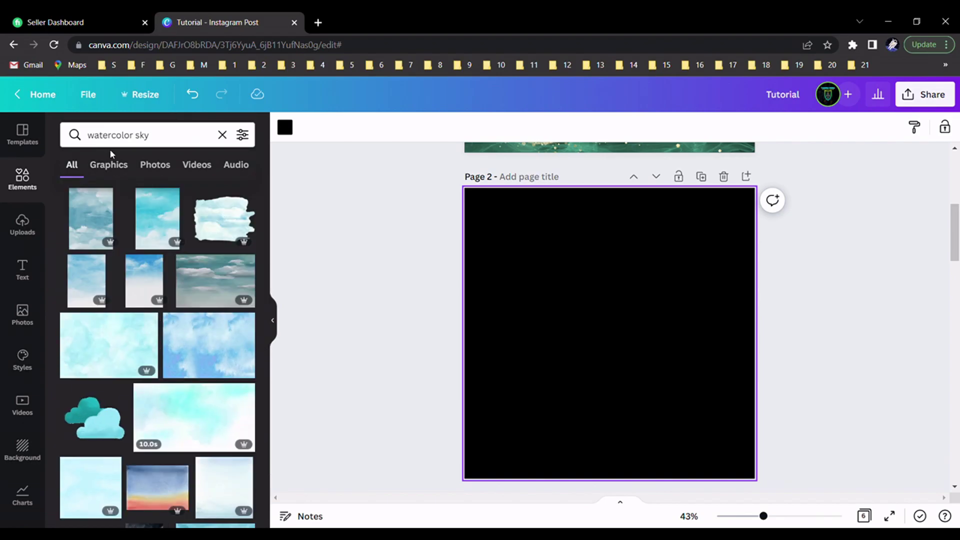
{"action": "left_click", "coordinate": [116, 169]}
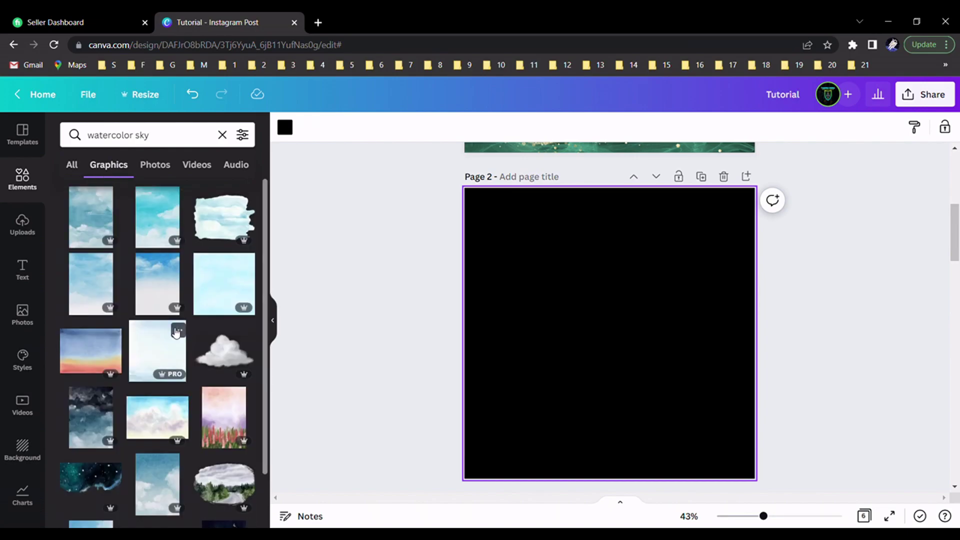
Find the graphic with two teal cloud bands among the results and add it to page 2
{"action": "scroll", "coordinate": [175, 333], "scroll_direction": "down", "scroll_amount": 3}
{"action": "scroll", "coordinate": [175, 332], "scroll_direction": "down", "scroll_amount": 8}
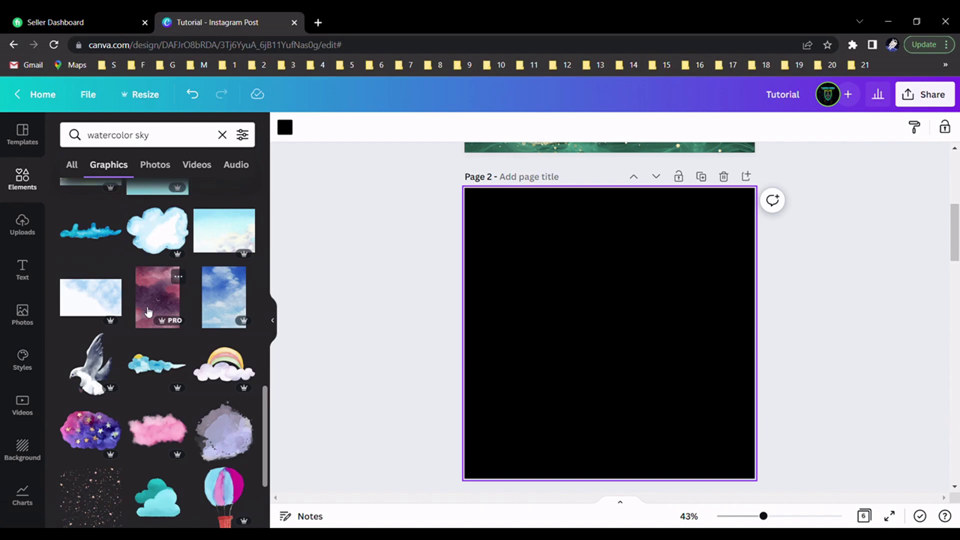
{"action": "scroll", "coordinate": [164, 238], "scroll_direction": "down", "scroll_amount": 5}
{"action": "scroll", "coordinate": [164, 237], "scroll_direction": "down", "scroll_amount": 5}
{"action": "scroll", "coordinate": [199, 324], "scroll_direction": "up", "scroll_amount": 3}
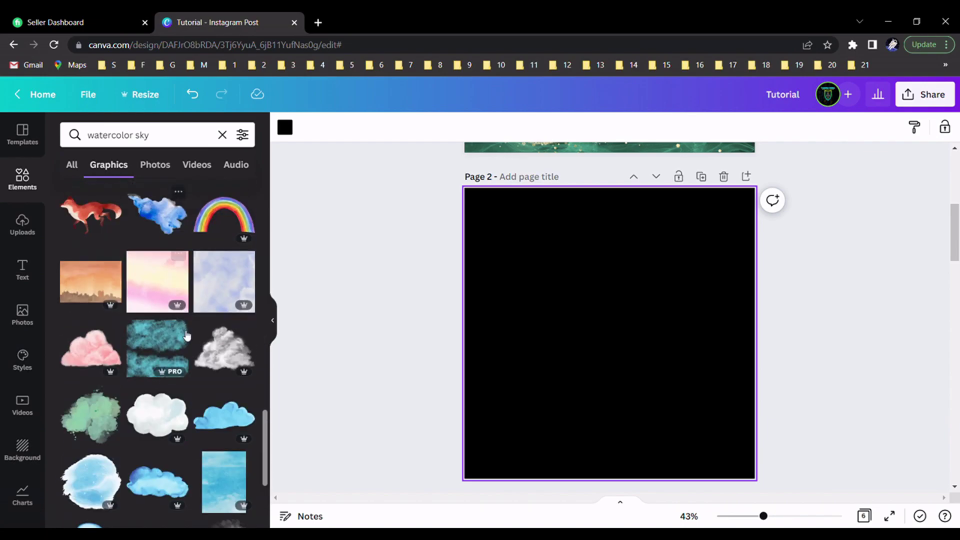
{"action": "scroll", "coordinate": [195, 322], "scroll_direction": "down", "scroll_amount": 5}
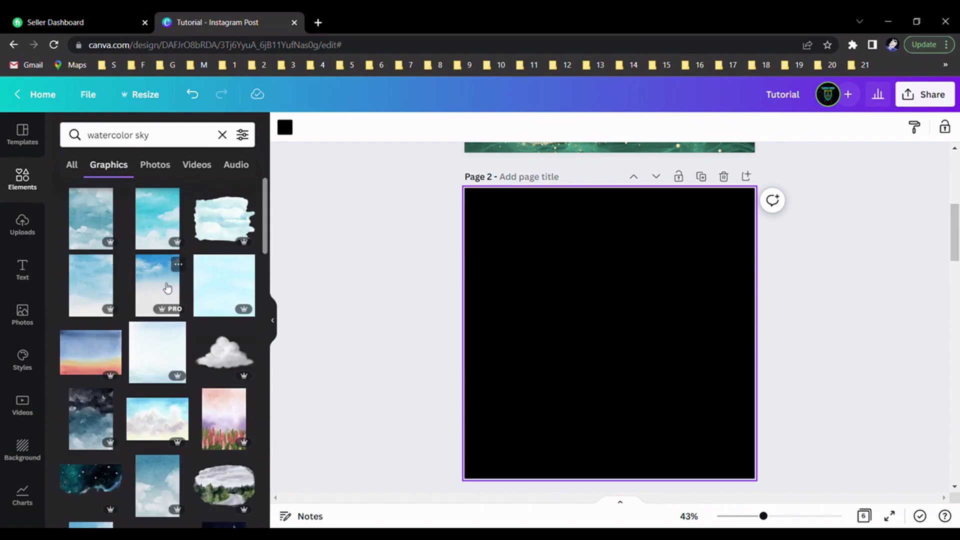
{"action": "scroll", "coordinate": [166, 289], "scroll_direction": "down", "scroll_amount": 1}
{"action": "scroll", "coordinate": [168, 288], "scroll_direction": "down", "scroll_amount": 5}
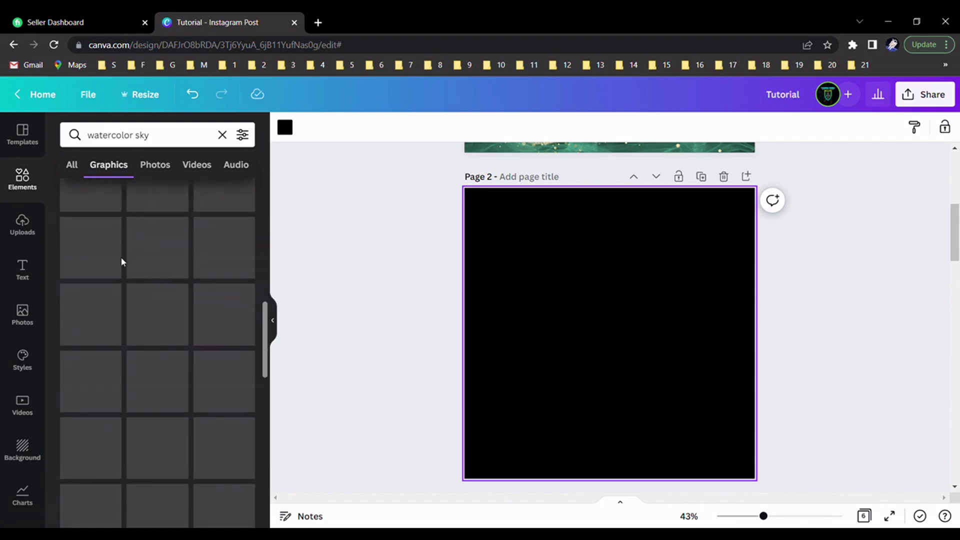
{"action": "scroll", "coordinate": [149, 320], "scroll_direction": "down", "scroll_amount": 5}
{"action": "scroll", "coordinate": [150, 305], "scroll_direction": "down", "scroll_amount": 5}
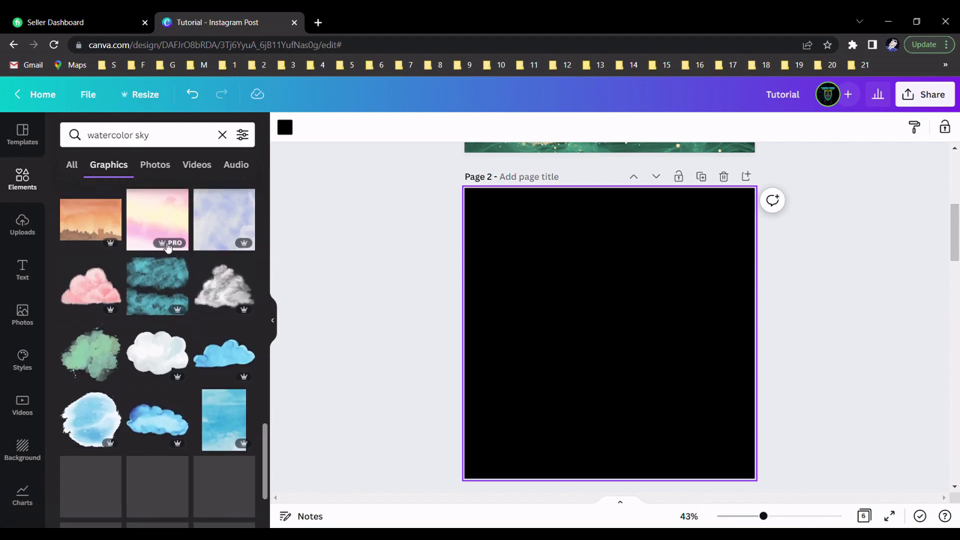
{"action": "left_click", "coordinate": [149, 295]}
Align the teal cloud graphic to page 2's top-left corner, scale it to the full page width and crop it to its upper band
{"action": "left_click_drag", "start_coordinate": [621, 328], "coordinate": [560, 257]}
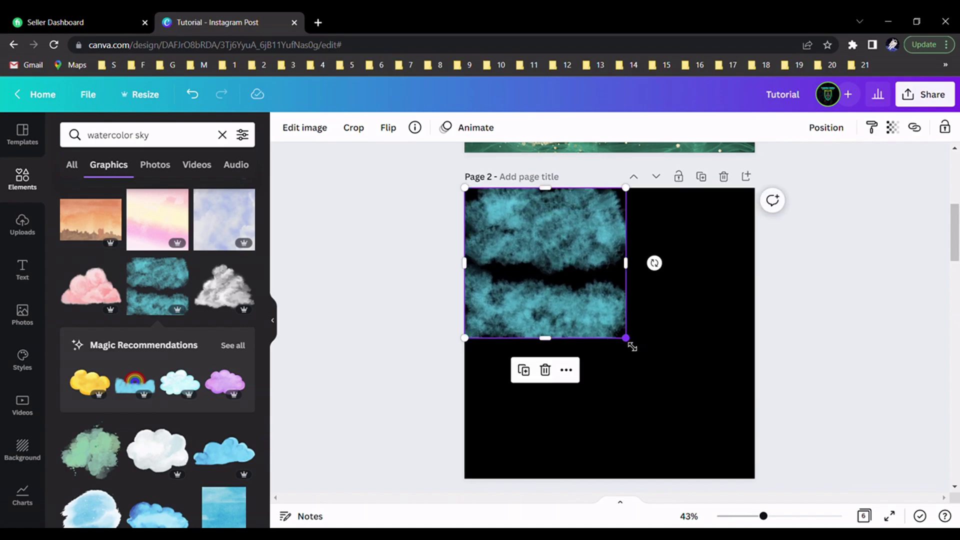
{"action": "left_click_drag", "start_coordinate": [632, 347], "coordinate": [796, 430]}
{"action": "left_click_drag", "start_coordinate": [656, 465], "coordinate": [667, 354]}
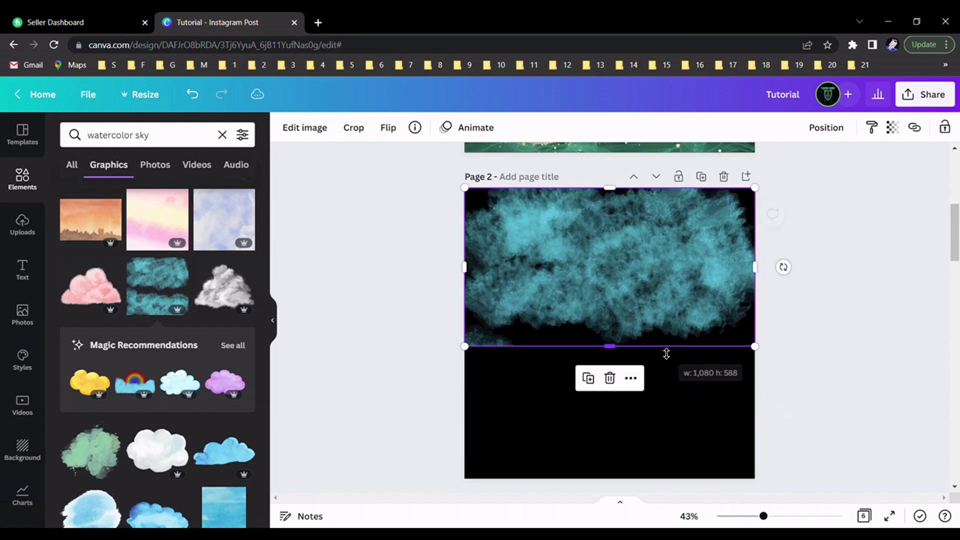
Enlarge the cropped teal cloud band past the page edges and position it along the top of page 2
{"action": "left_click_drag", "start_coordinate": [465, 188], "coordinate": [372, 179]}
{"action": "left_click_drag", "start_coordinate": [627, 280], "coordinate": [642, 246]}
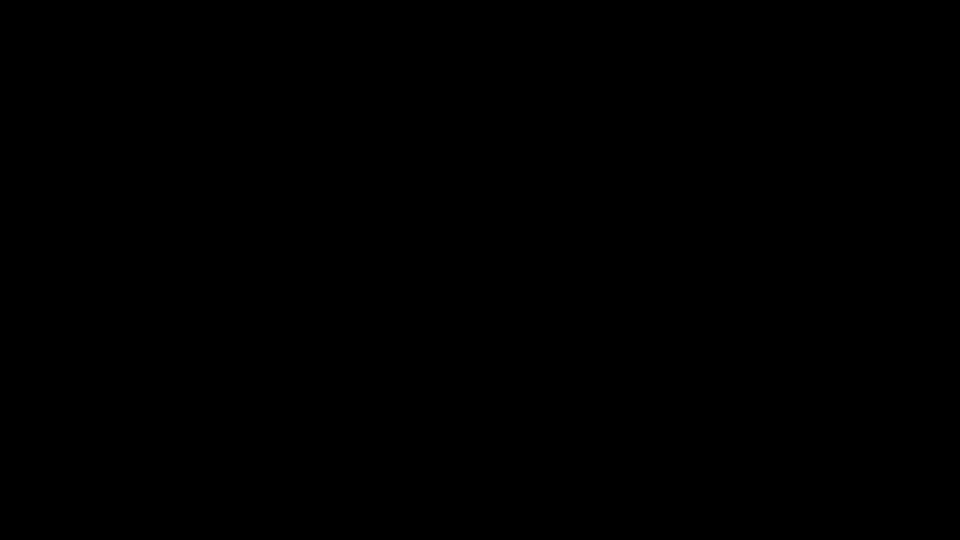
{"action": "left_click", "coordinate": [805, 289]}
{"action": "scroll", "coordinate": [805, 289], "scroll_direction": "down", "scroll_amount": 2}
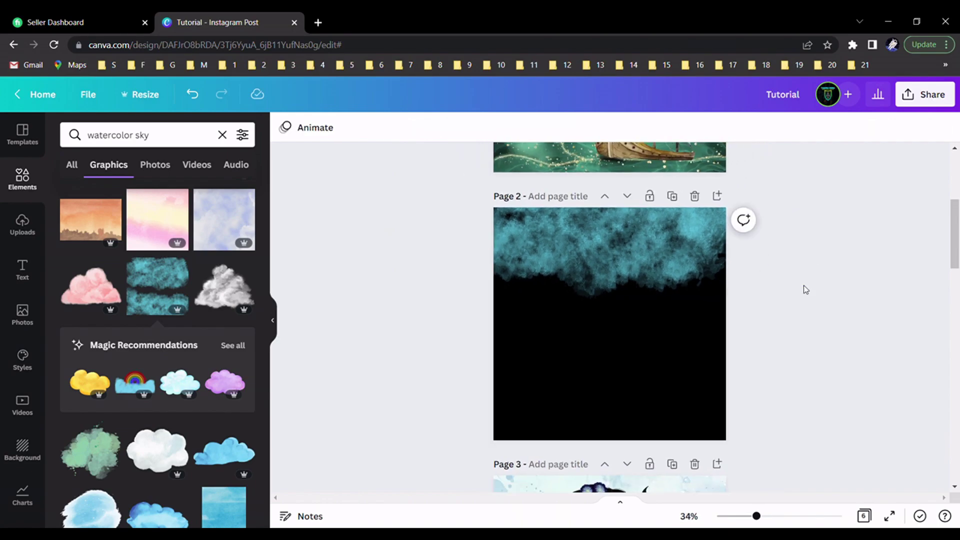
{"action": "scroll", "coordinate": [805, 289], "scroll_direction": "up", "scroll_amount": 5}
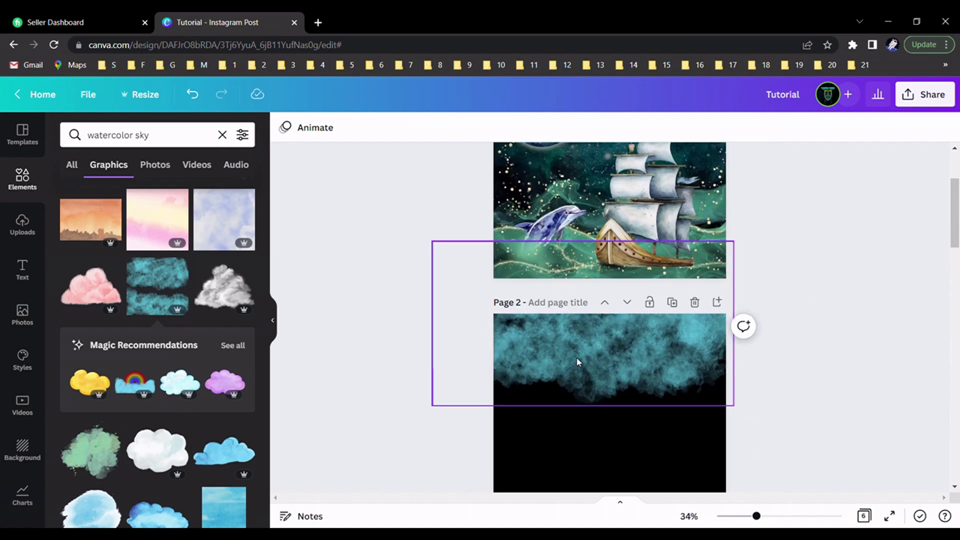
{"action": "left_click", "coordinate": [580, 358]}
{"action": "left_click_drag", "start_coordinate": [585, 358], "coordinate": [585, 354]}
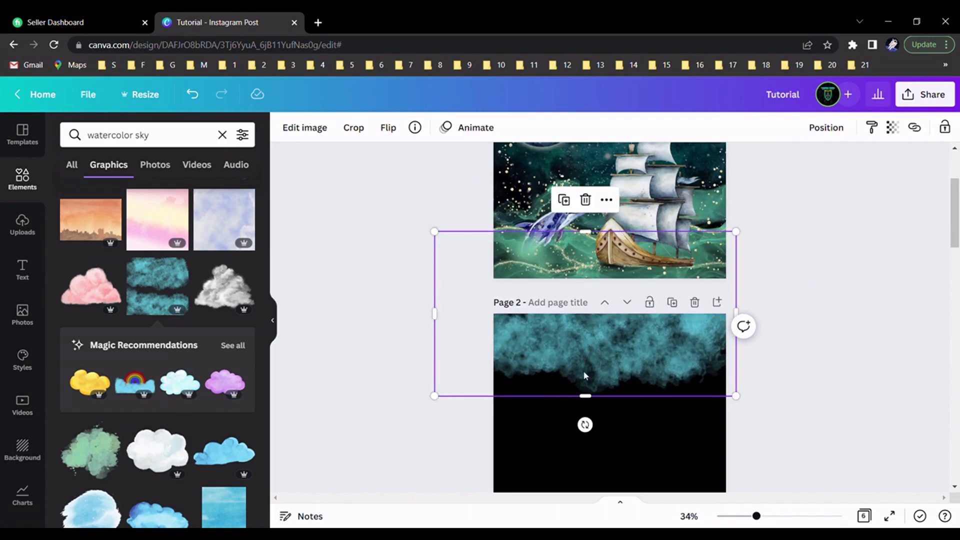
{"action": "left_click_drag", "start_coordinate": [577, 370], "coordinate": [575, 367]}
{"action": "left_click", "coordinate": [776, 292]}
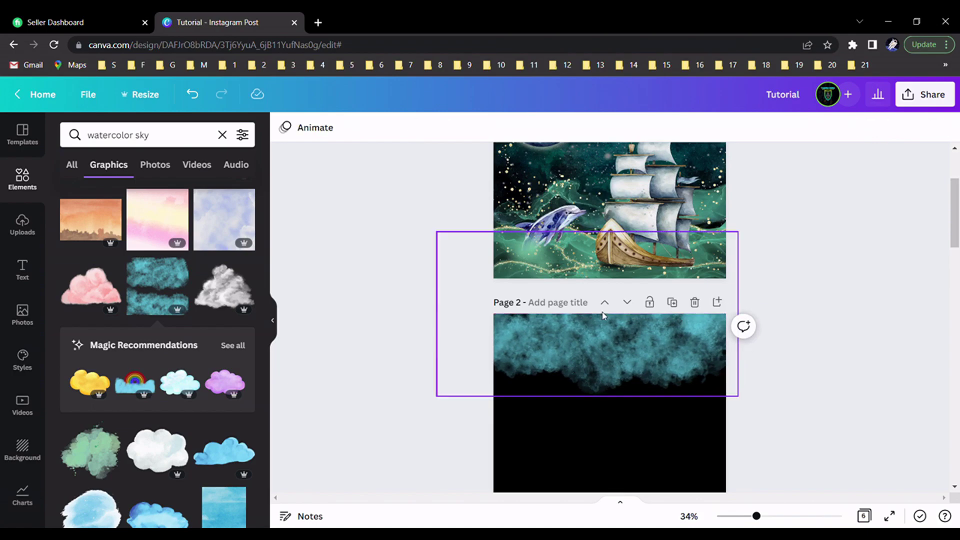
Compare page 2's clouds with page 1 and examine the green wave graphic in the lower part of the page 1 illustration
{"action": "scroll", "coordinate": [791, 303], "scroll_direction": "up", "scroll_amount": 1}
{"action": "scroll", "coordinate": [791, 304], "scroll_direction": "down", "scroll_amount": 1}
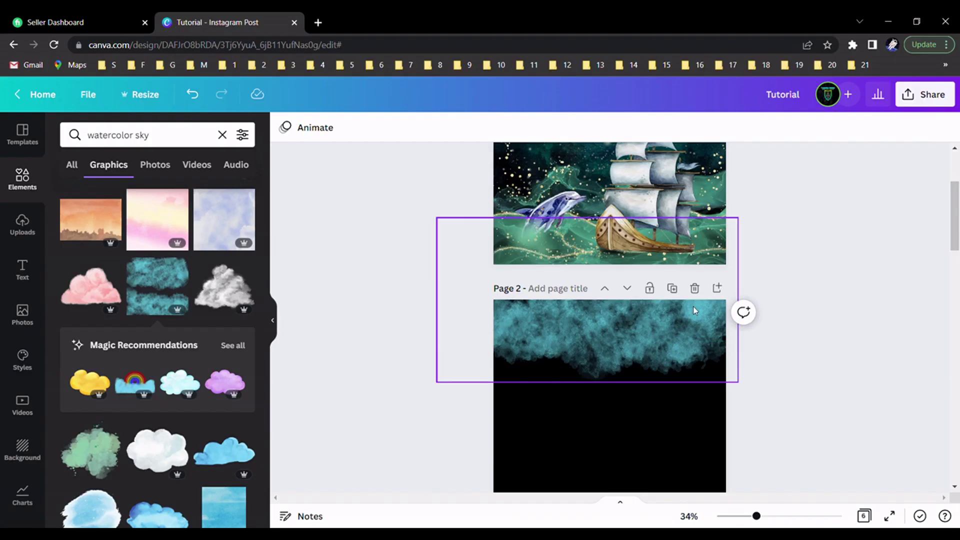
{"action": "scroll", "coordinate": [789, 228], "scroll_direction": "up", "scroll_amount": 1}
{"action": "scroll", "coordinate": [791, 229], "scroll_direction": "up", "scroll_amount": 1}
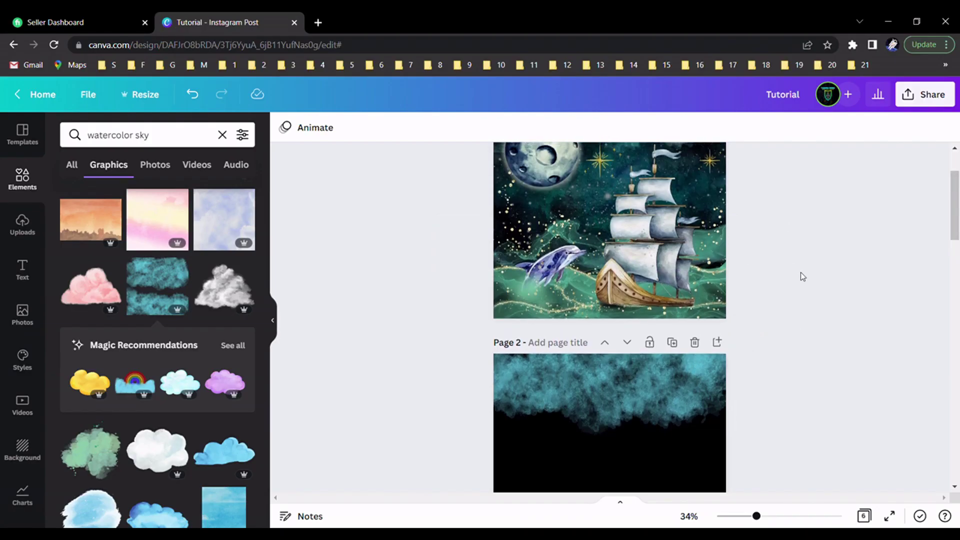
{"action": "left_click", "coordinate": [501, 286]}
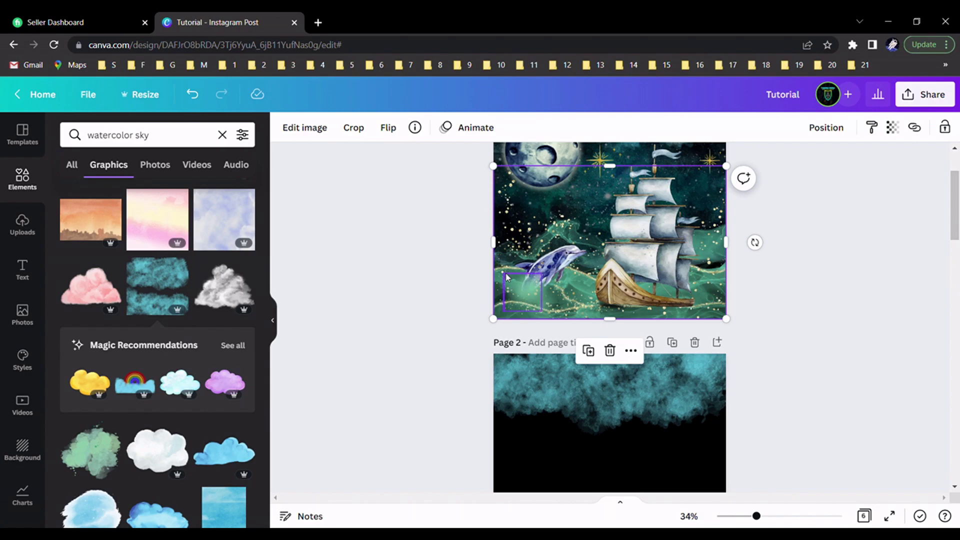
{"action": "scroll", "coordinate": [758, 284], "scroll_direction": "down", "scroll_amount": 5}
{"action": "left_click", "coordinate": [611, 233]}
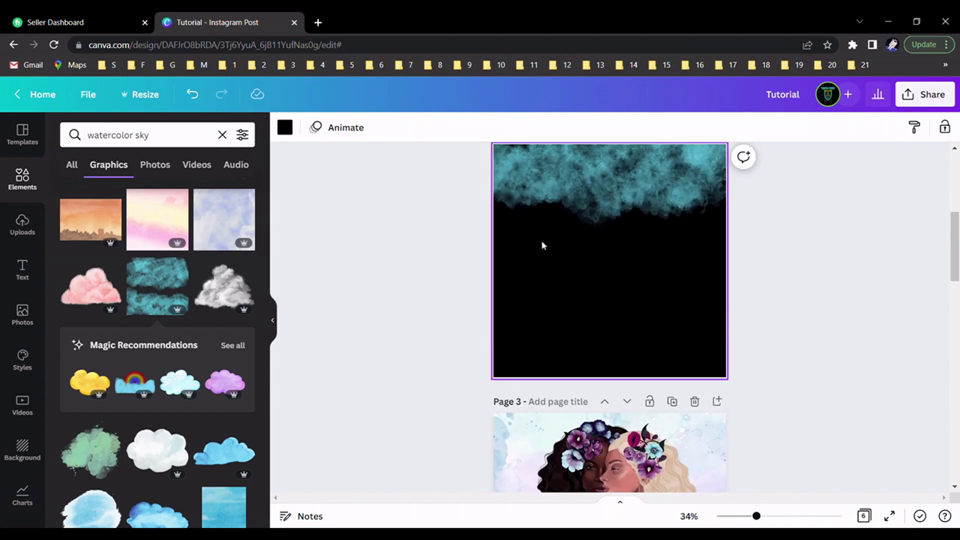
Search the graphics for "watercolor sea" and look through the results for a wave graphic that matches page 1
{"action": "left_click", "coordinate": [187, 141]}
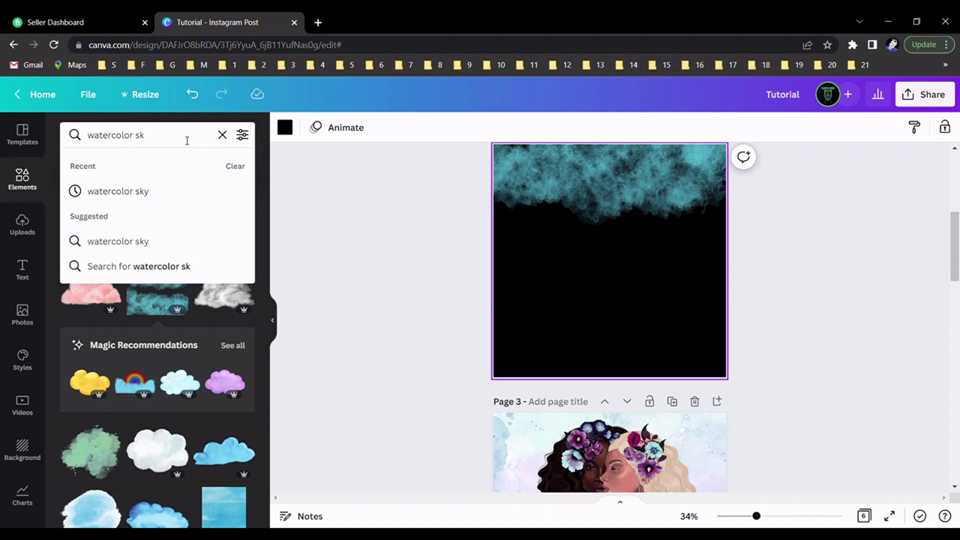
{"action": "key", "text": "BackSpace"}
{"action": "key", "text": "BackSpace"}
{"action": "key", "text": "BackSpace"}
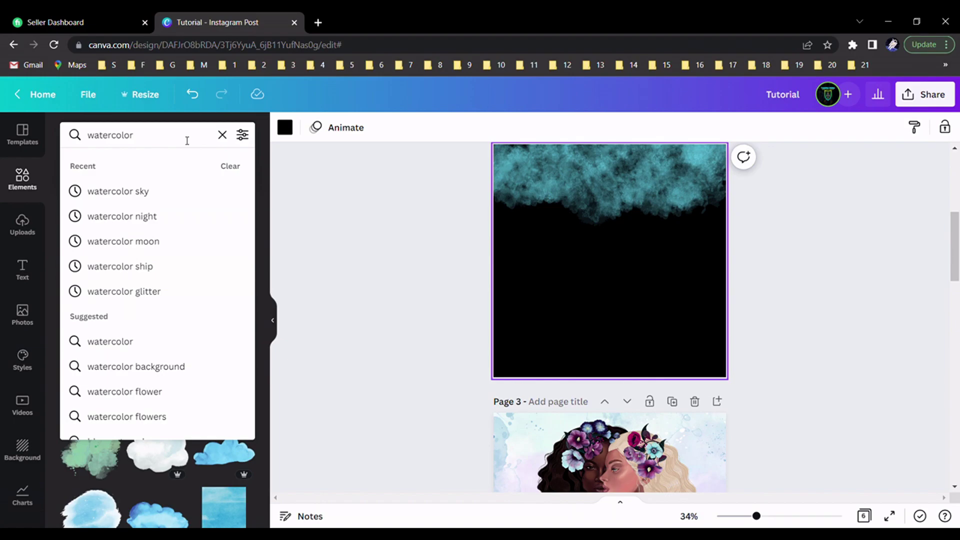
{"action": "type", "text": "sea"}
{"action": "key", "text": "Return"}
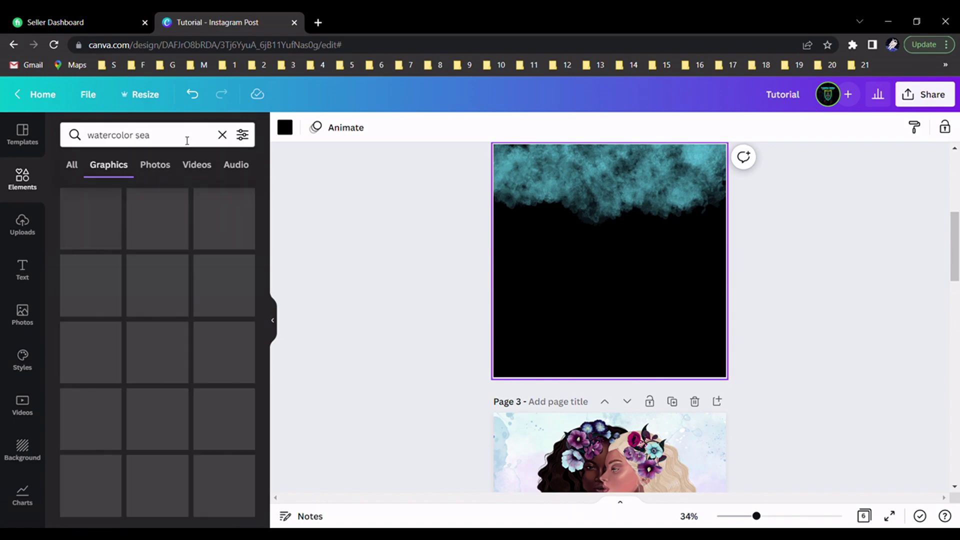
{"action": "scroll", "coordinate": [171, 350], "scroll_direction": "down", "scroll_amount": 5}
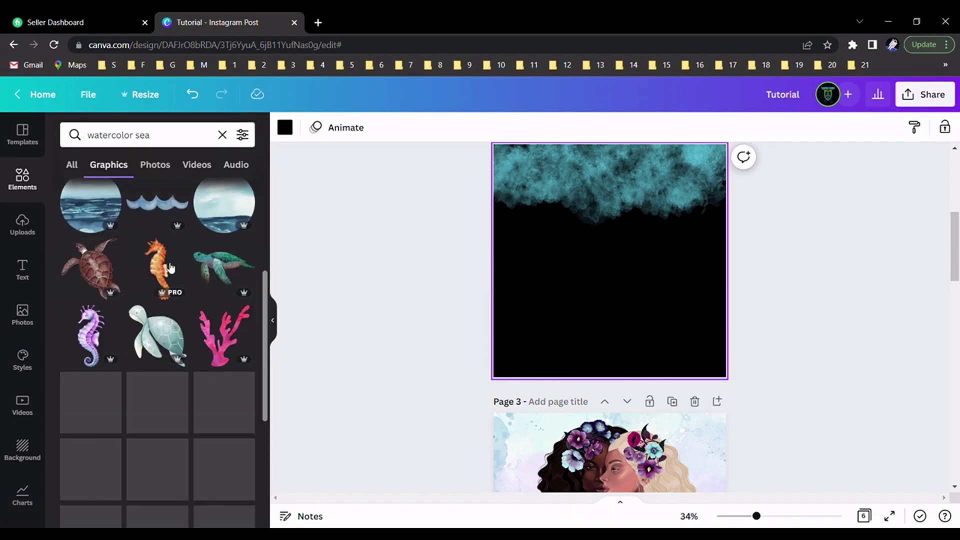
{"action": "scroll", "coordinate": [170, 355], "scroll_direction": "down", "scroll_amount": 10}
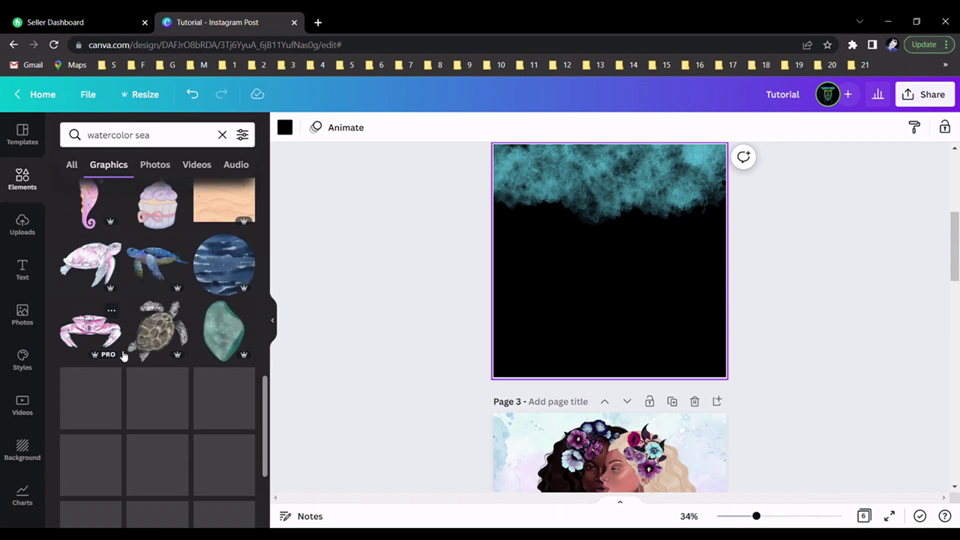
{"action": "scroll", "coordinate": [169, 370], "scroll_direction": "down", "scroll_amount": 6}
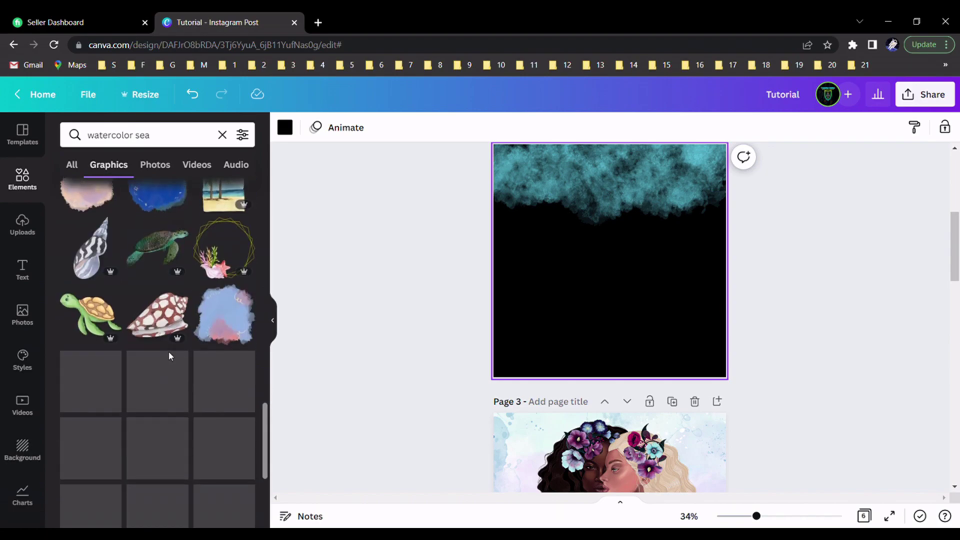
{"action": "scroll", "coordinate": [195, 345], "scroll_direction": "down", "scroll_amount": 10}
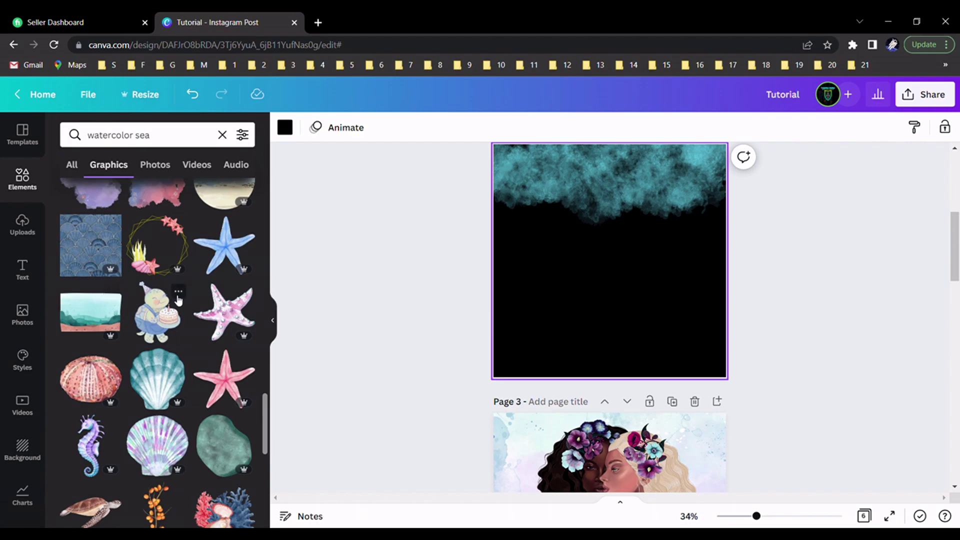
{"action": "scroll", "coordinate": [170, 300], "scroll_direction": "down", "scroll_amount": 5}
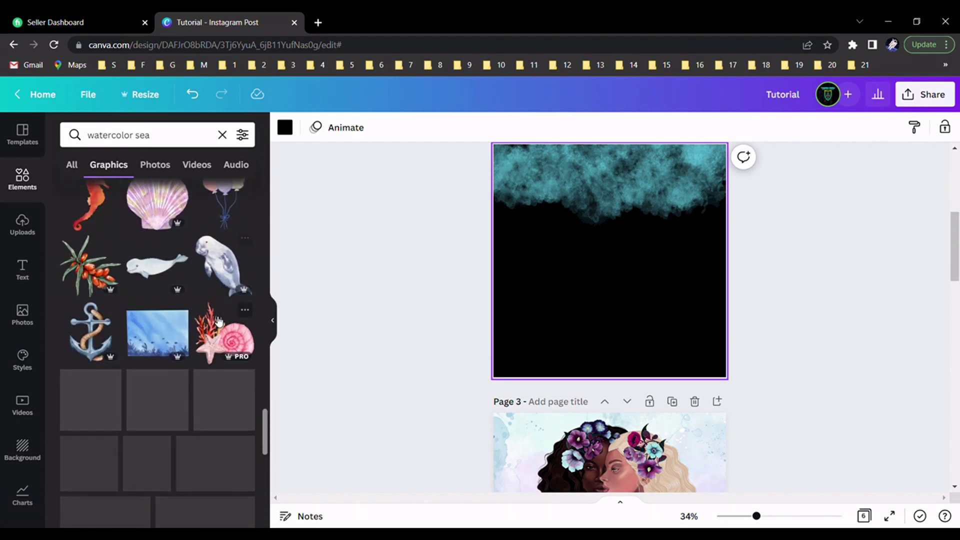
{"action": "scroll", "coordinate": [163, 296], "scroll_direction": "up", "scroll_amount": 10}
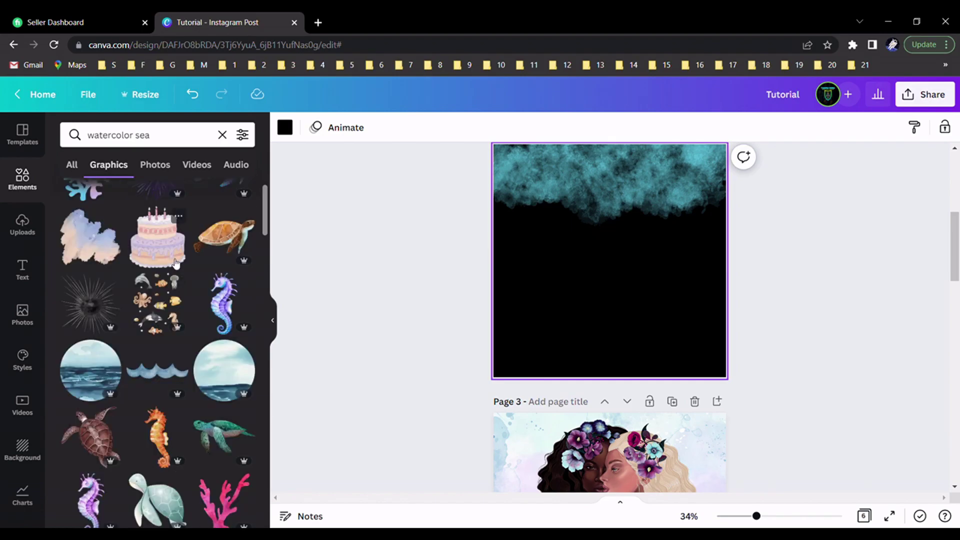
{"action": "scroll", "coordinate": [169, 300], "scroll_direction": "up", "scroll_amount": 1}
Search the graphics for "watercolor glitter" and look through the results for a glittering wave graphic
{"action": "left_click", "coordinate": [170, 144]}
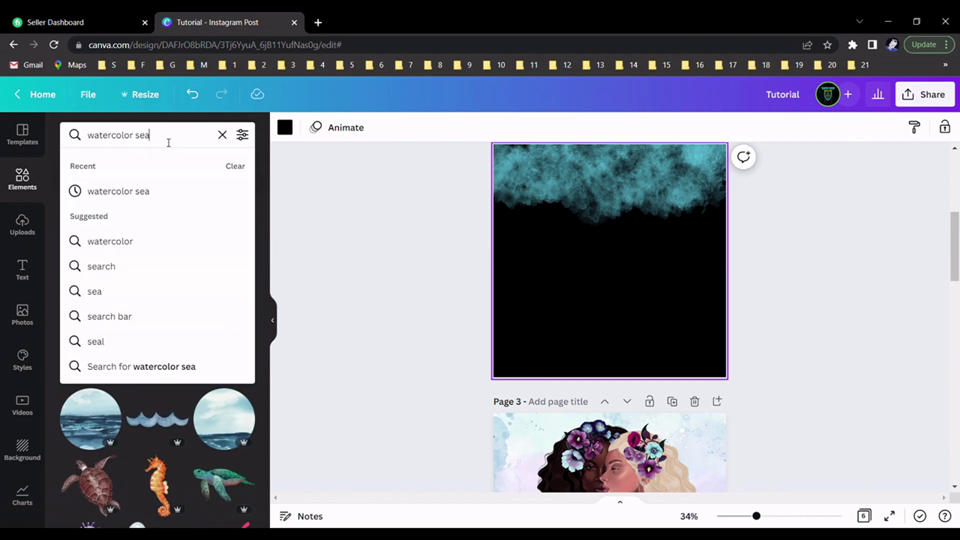
{"action": "key", "text": "BackSpace"}
{"action": "key", "text": "BackSpace"}
{"action": "key", "text": "BackSpace"}
{"action": "type", "text": "glitter"}
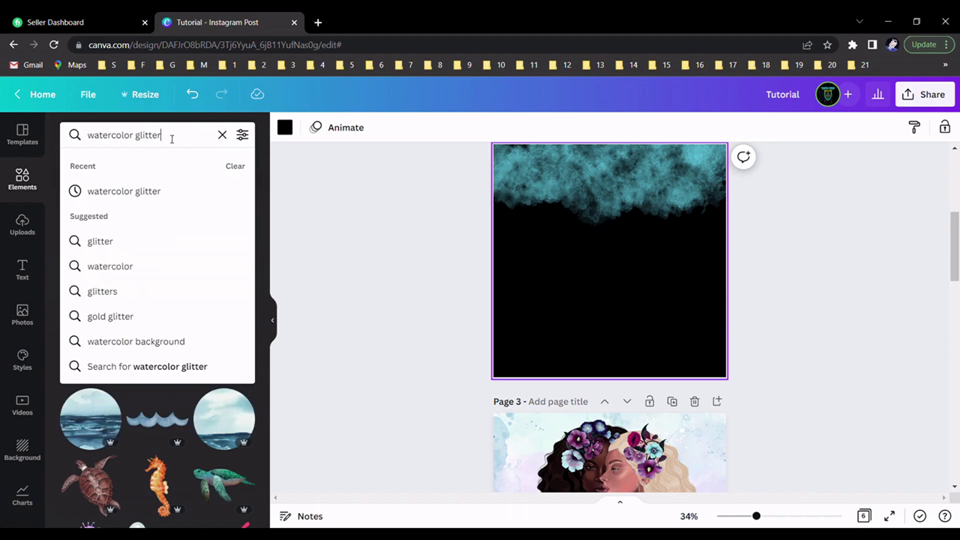
{"action": "key", "text": "Return"}
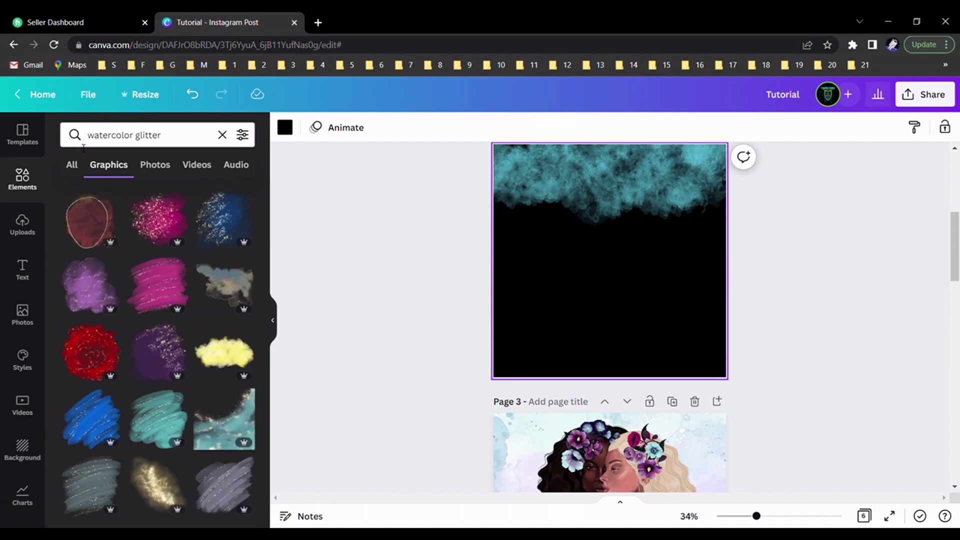
{"action": "scroll", "coordinate": [165, 293], "scroll_direction": "down", "scroll_amount": 1}
{"action": "scroll", "coordinate": [157, 396], "scroll_direction": "up", "scroll_amount": 1}
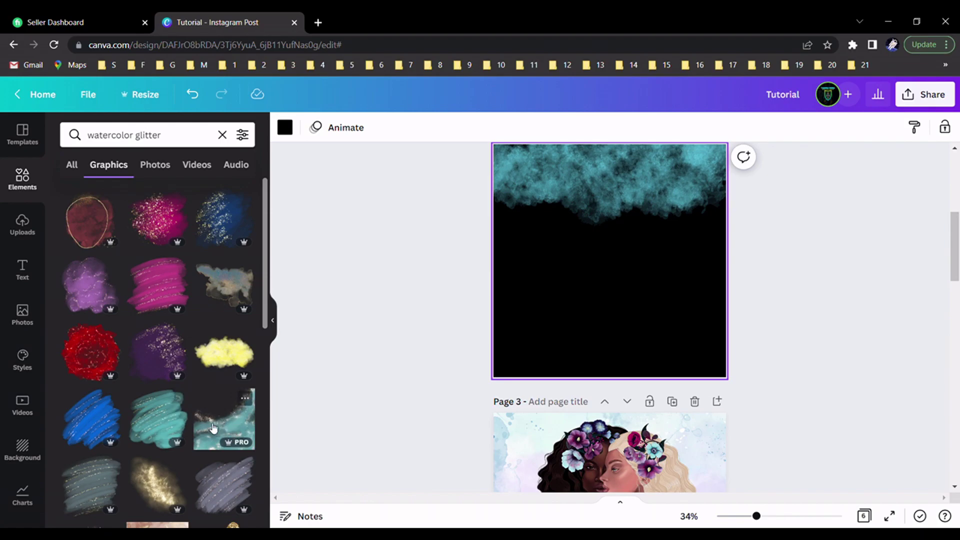
{"action": "scroll", "coordinate": [413, 390], "scroll_direction": "up", "scroll_amount": 2}
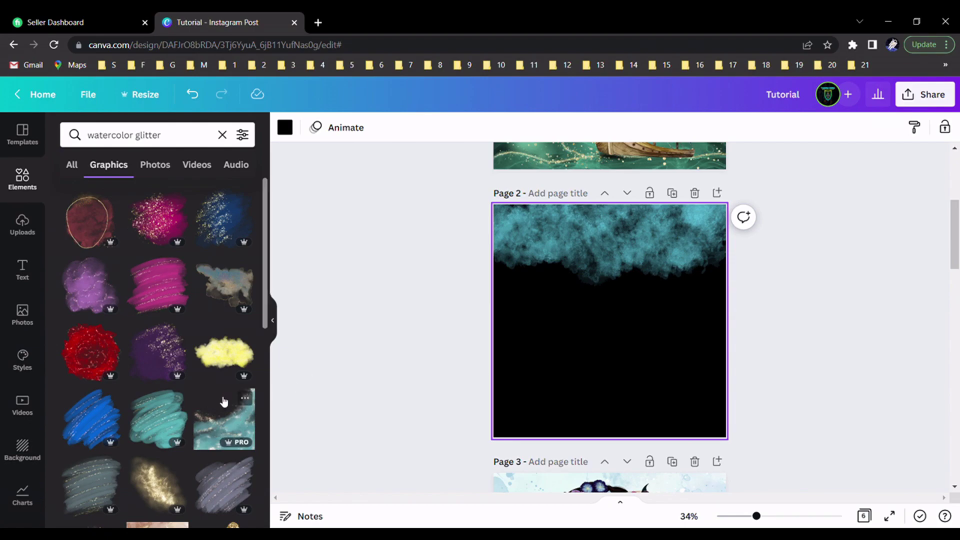
Bring up all recommendations related to the teal glitter wave graphic, and delete the copy of it placed on page 2
{"action": "left_click", "coordinate": [235, 420]}
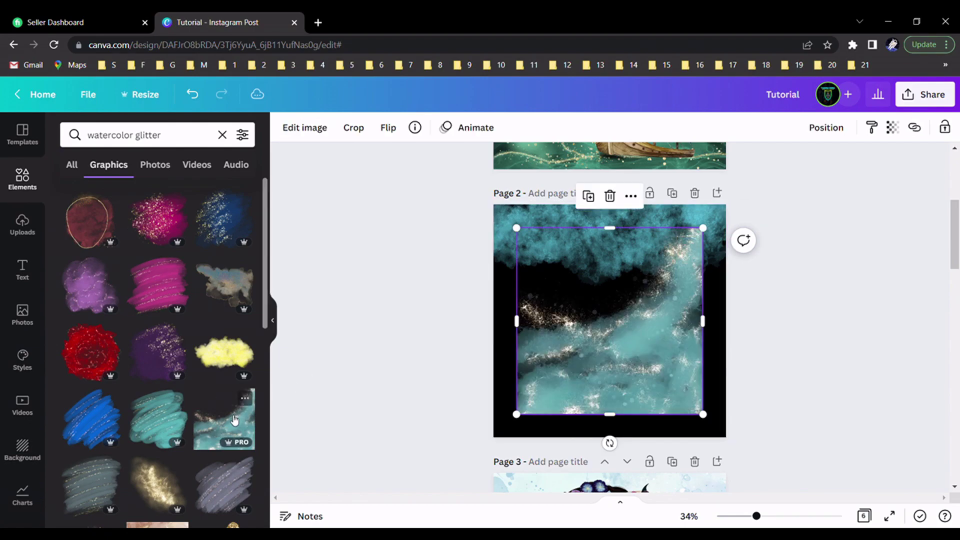
{"action": "scroll", "coordinate": [234, 420], "scroll_direction": "down", "scroll_amount": 3}
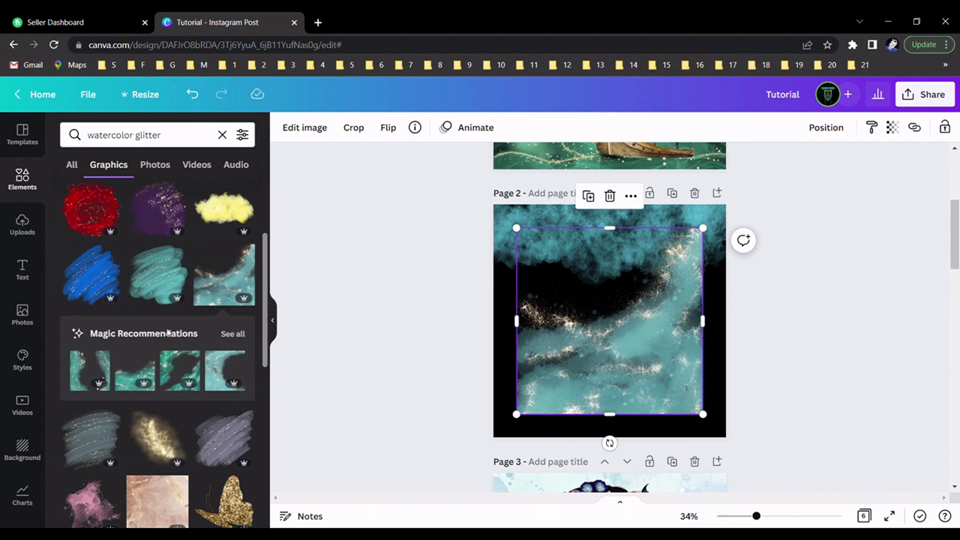
{"action": "left_click", "coordinate": [234, 334]}
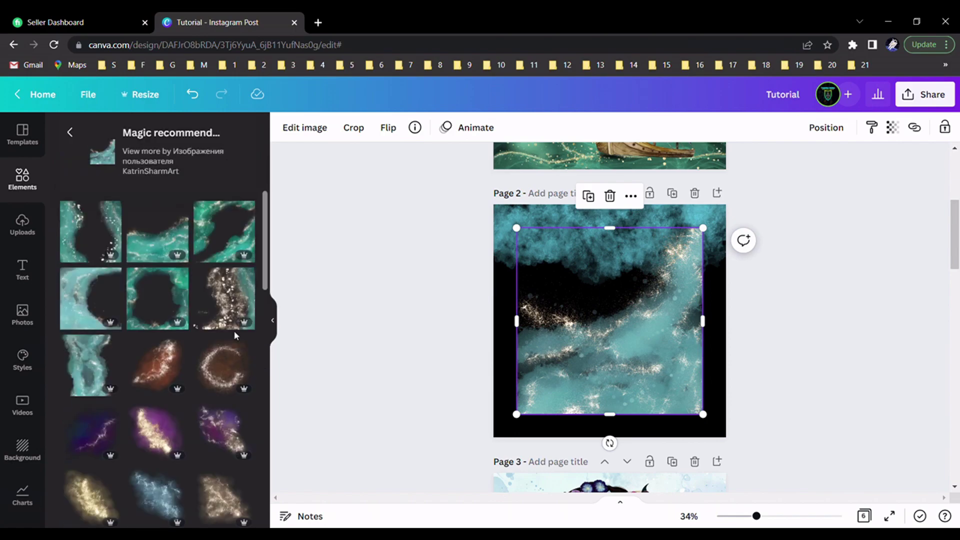
{"action": "key", "text": "Delete"}
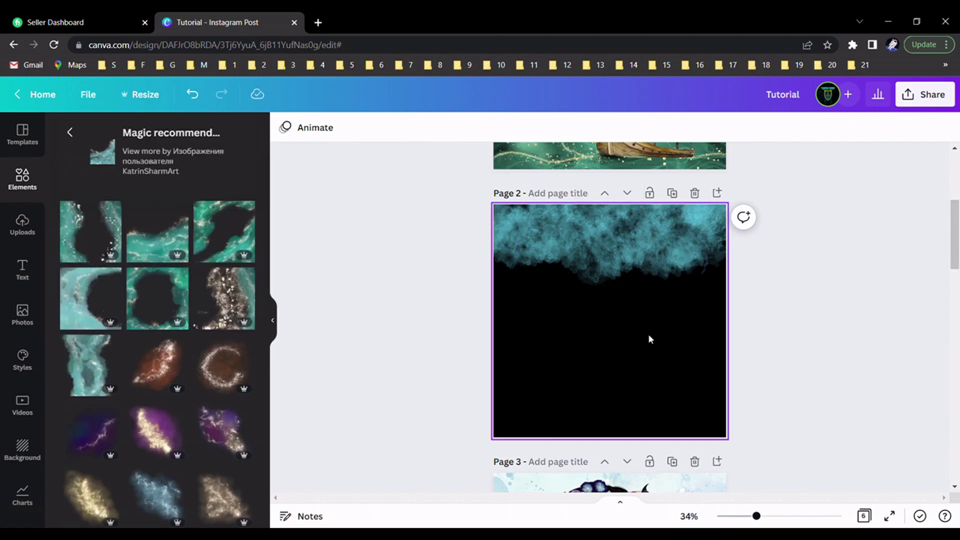
Add the green glitter wave from the recommendations to page 2 and enlarge it past the page edges so the waves fill the lower part
{"action": "left_click", "coordinate": [159, 245]}
{"action": "left_click_drag", "start_coordinate": [620, 346], "coordinate": [583, 389]}
{"action": "left_click_drag", "start_coordinate": [668, 270], "coordinate": [786, 216]}
{"action": "left_click_drag", "start_coordinate": [679, 413], "coordinate": [679, 463]}
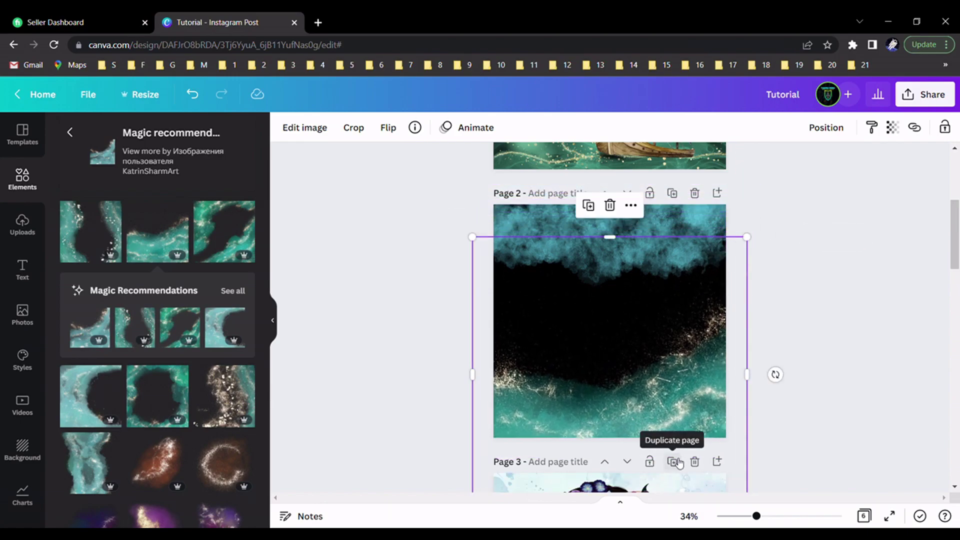
{"action": "left_click", "coordinate": [852, 365]}
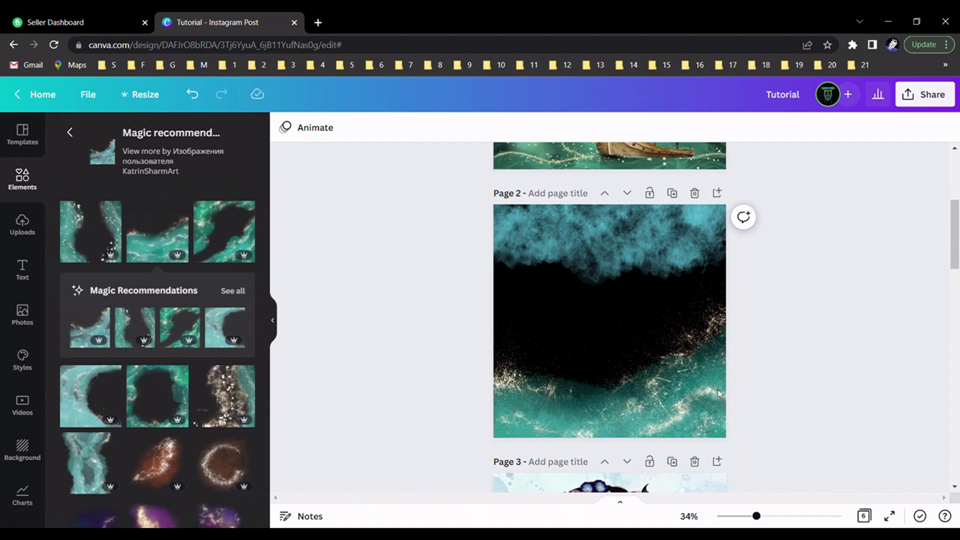
Compare page 2 with the page 1 illustration and search the graphics for "watercolor ship"
{"action": "scroll", "coordinate": [916, 295], "scroll_direction": "up", "scroll_amount": 5}
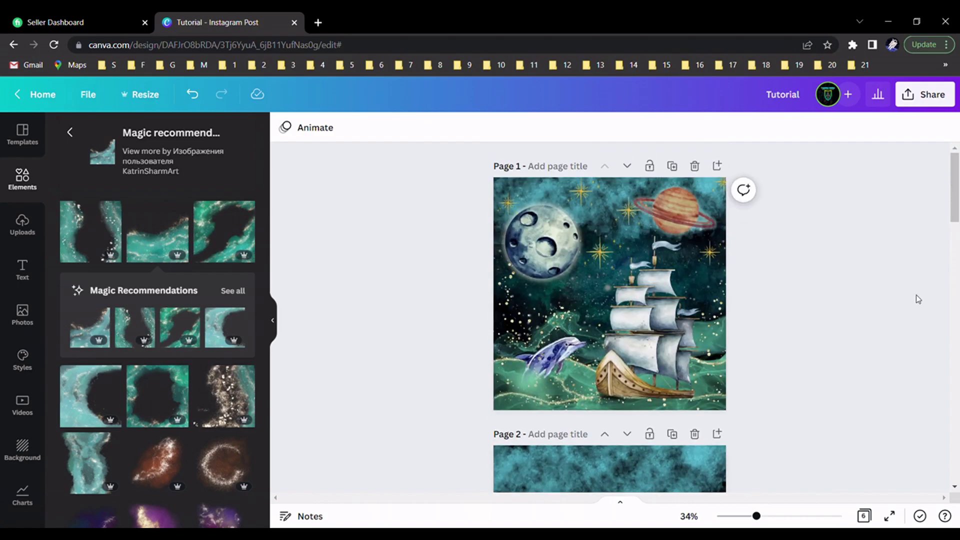
{"action": "scroll", "coordinate": [916, 295], "scroll_direction": "down", "scroll_amount": 6}
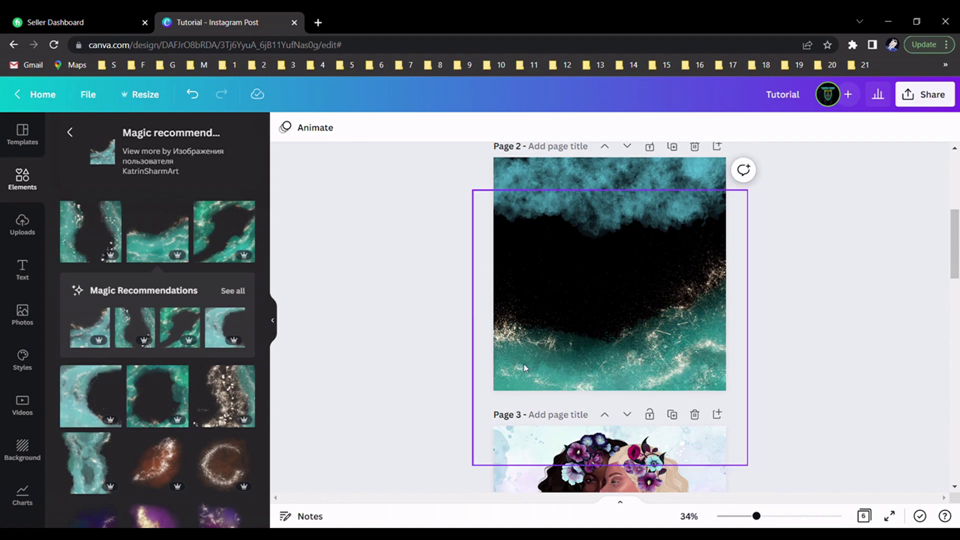
{"action": "scroll", "coordinate": [771, 316], "scroll_direction": "up", "scroll_amount": 6}
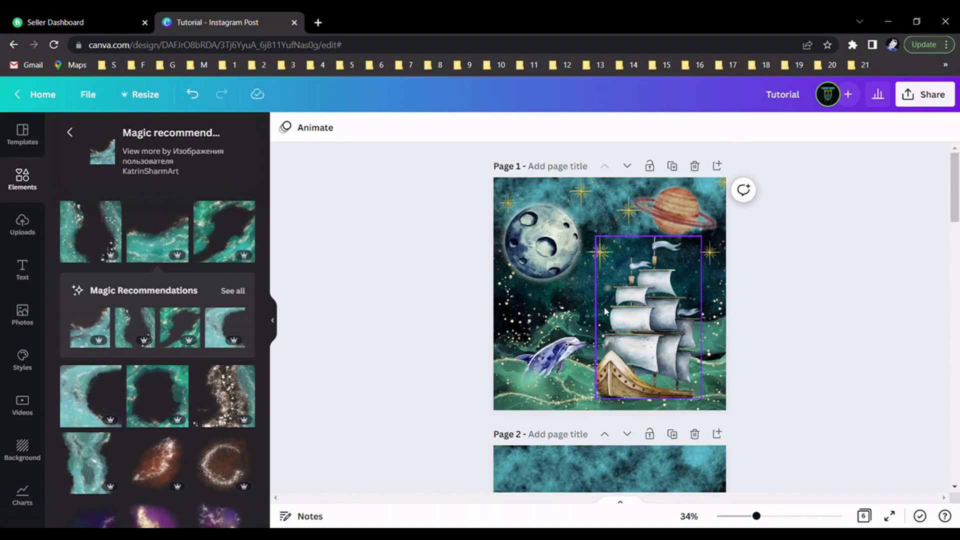
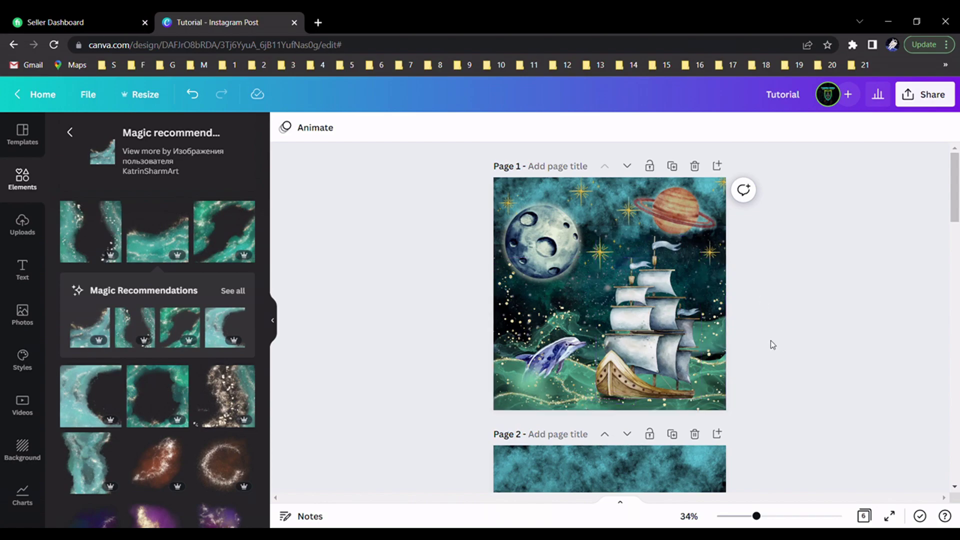
{"action": "scroll", "coordinate": [780, 326], "scroll_direction": "down", "scroll_amount": 5}
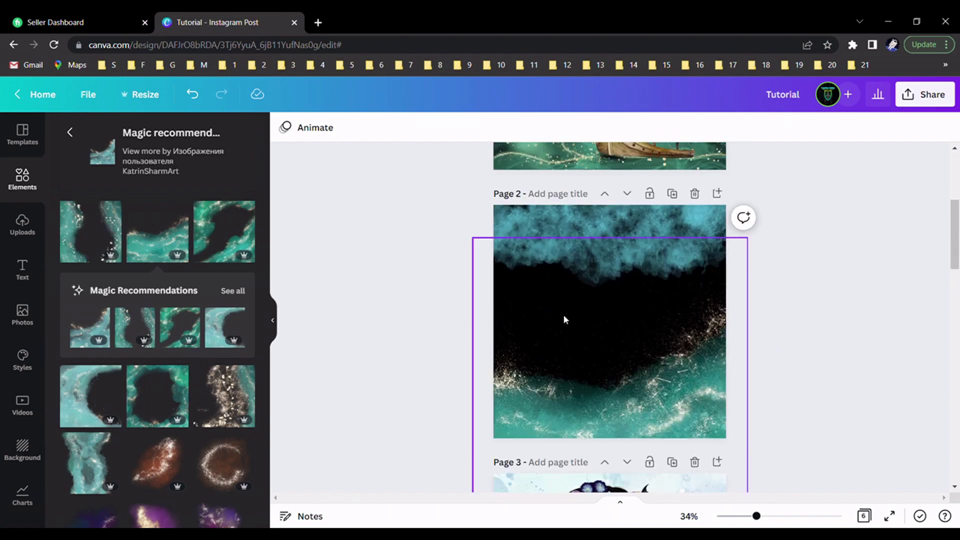
{"action": "left_click", "coordinate": [69, 131]}
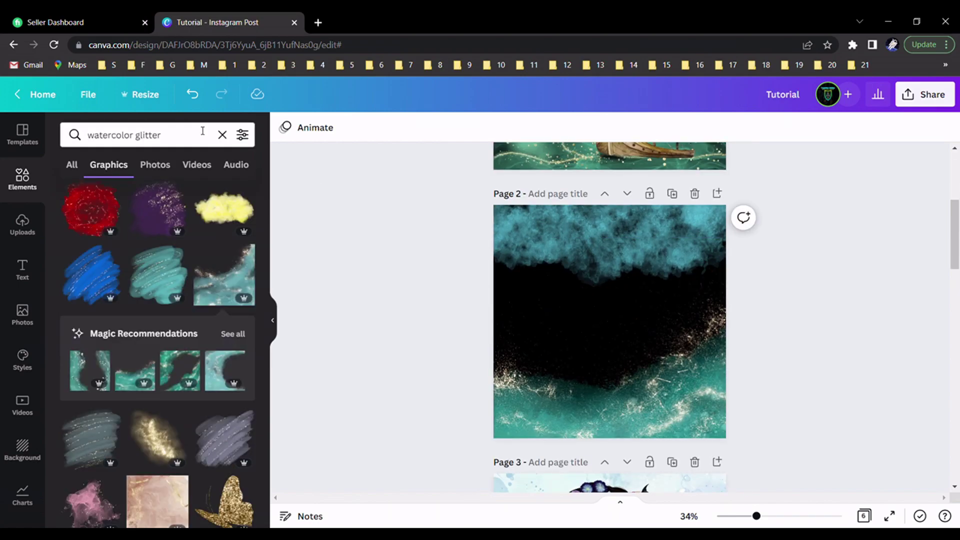
{"action": "left_click", "coordinate": [202, 135]}
{"action": "key", "text": "BackSpace"}
{"action": "key", "text": "BackSpace"}
{"action": "key", "text": "BackSpace"}
{"action": "key", "text": "BackSpace"}
{"action": "key", "text": "BackSpace"}
{"action": "type", "text": "ship"}
{"action": "key", "text": "Return"}
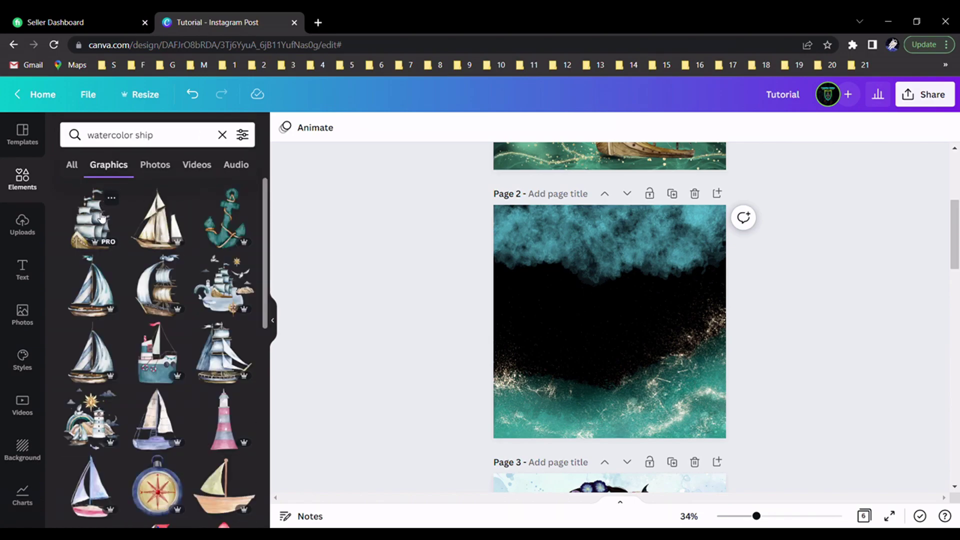
Add the large sailing ship with the wooden hull to page 2, enlarge it slightly and place it on the waves in the lower right
{"action": "left_click", "coordinate": [90, 225]}
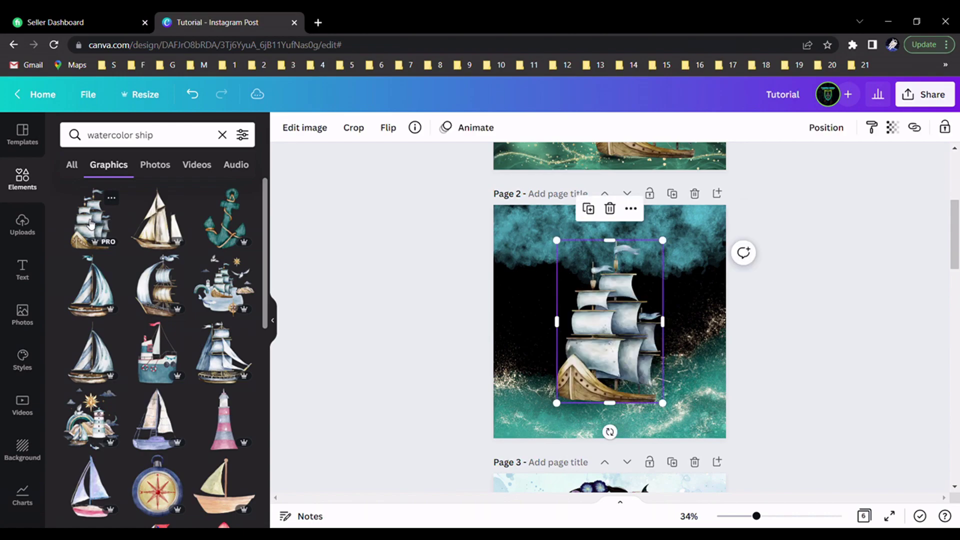
{"action": "left_click_drag", "start_coordinate": [590, 329], "coordinate": [623, 349]}
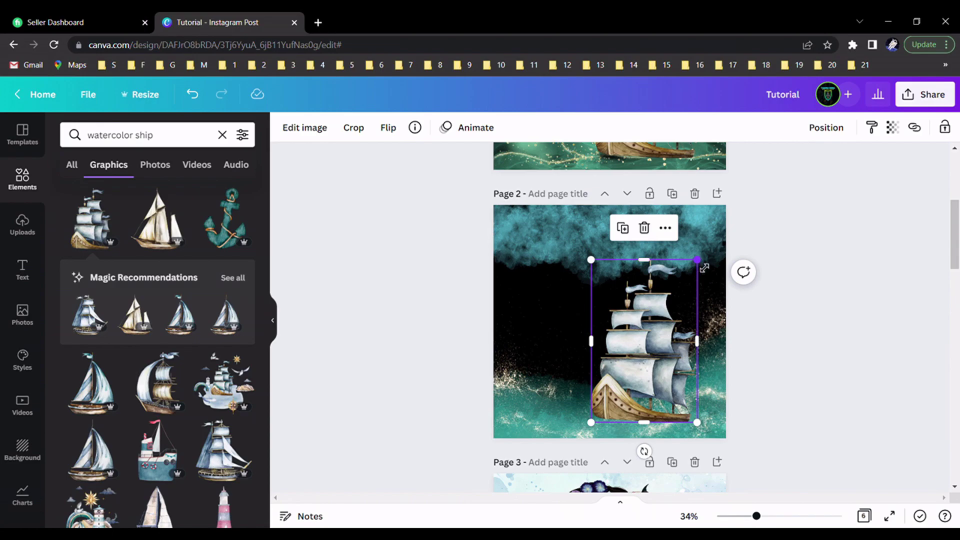
{"action": "left_click_drag", "start_coordinate": [698, 261], "coordinate": [704, 250]}
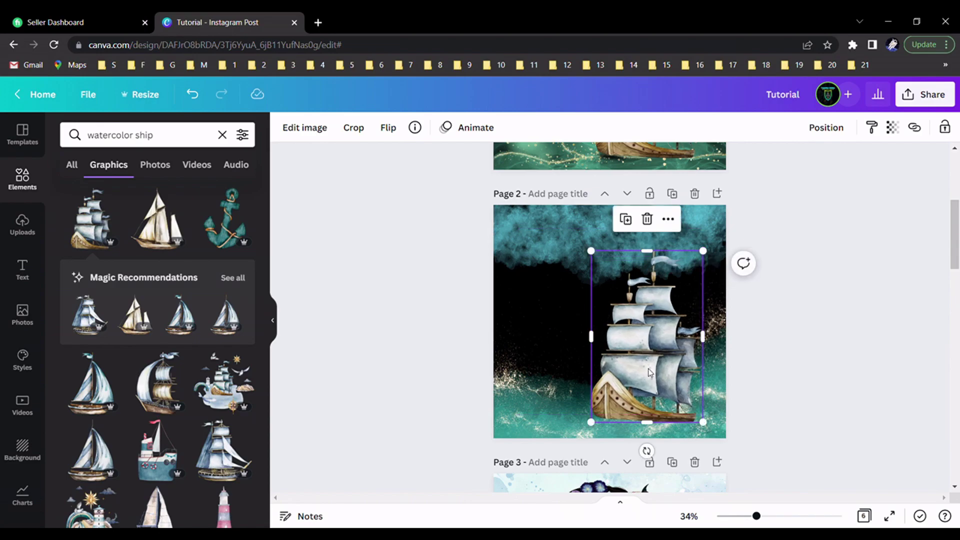
{"action": "left_click_drag", "start_coordinate": [649, 374], "coordinate": [657, 376]}
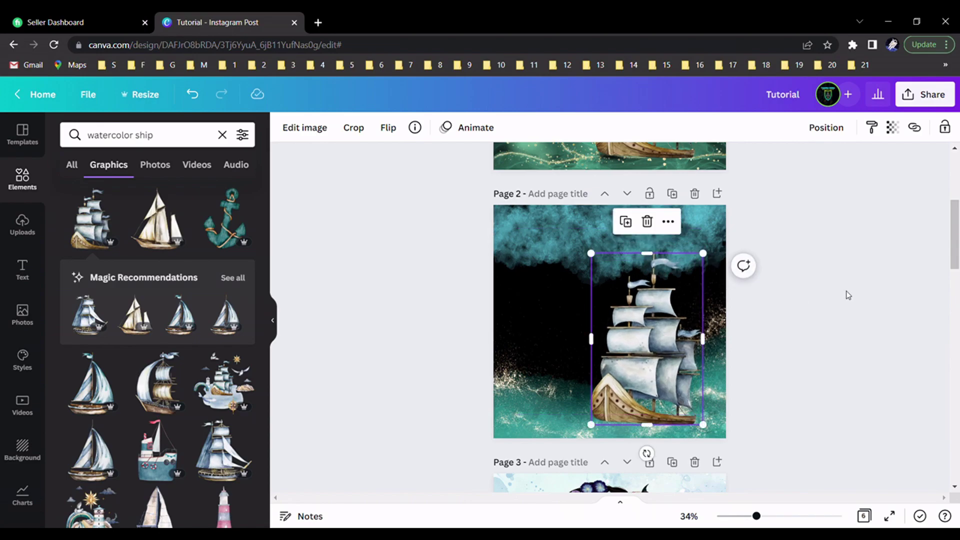
{"action": "left_click", "coordinate": [849, 295]}
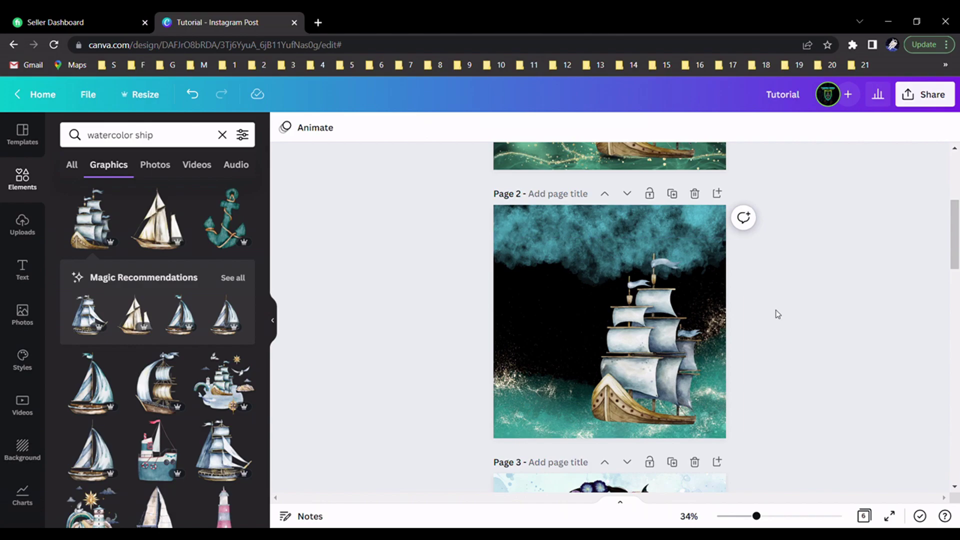
Compare page 2 with the dolphin on the page 1 illustration and search the graphics for "watercolor fish"
{"action": "scroll", "coordinate": [781, 315], "scroll_direction": "up", "scroll_amount": 5}
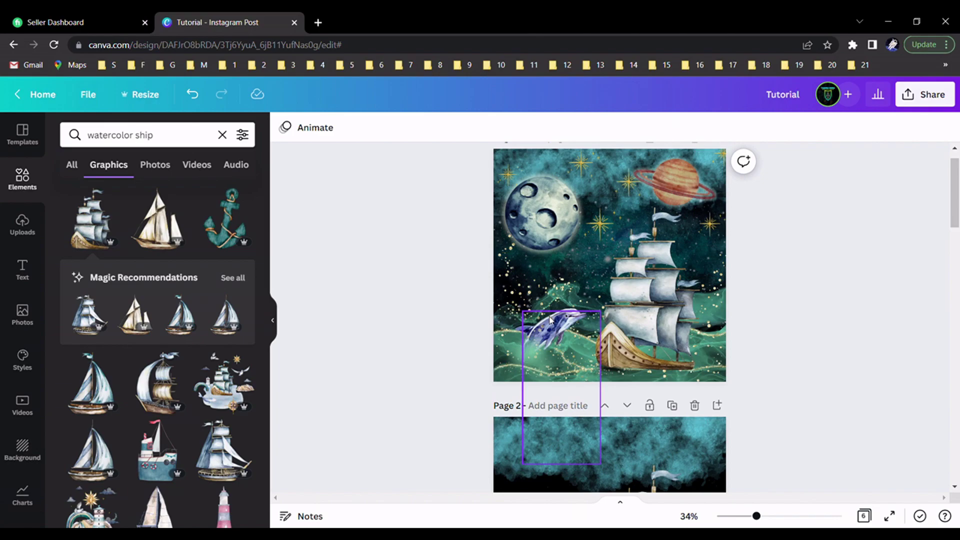
{"action": "scroll", "coordinate": [547, 321], "scroll_direction": "down", "scroll_amount": 5}
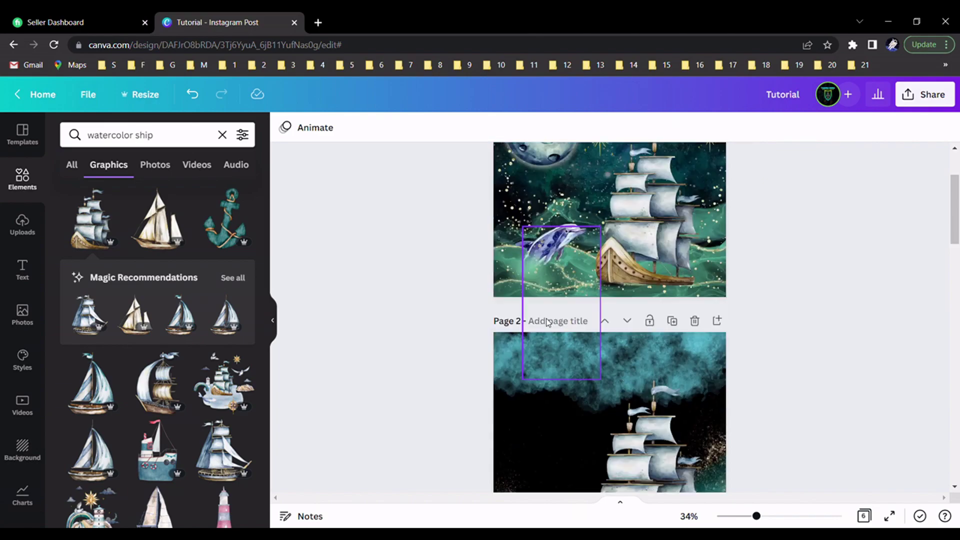
{"action": "left_click", "coordinate": [222, 135]}
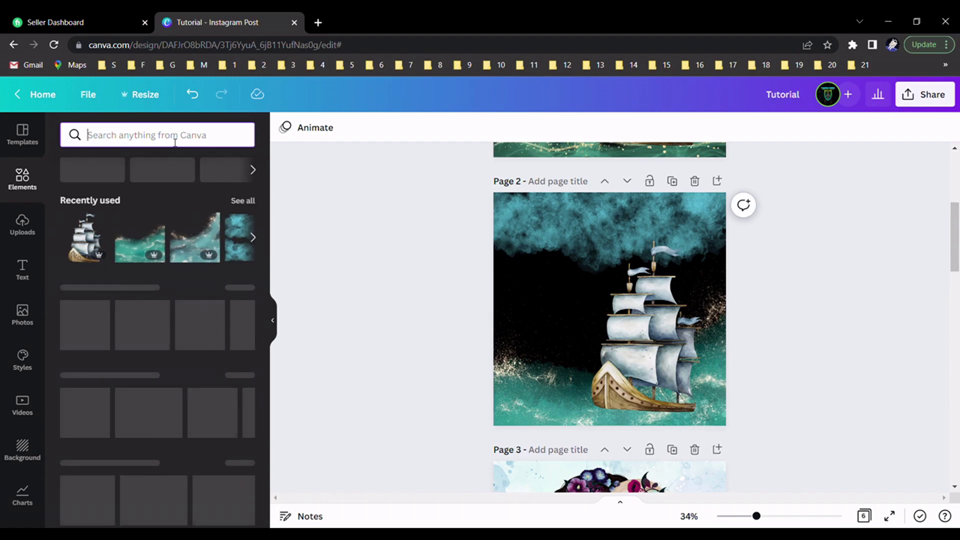
{"action": "type", "text": "watercolor"}
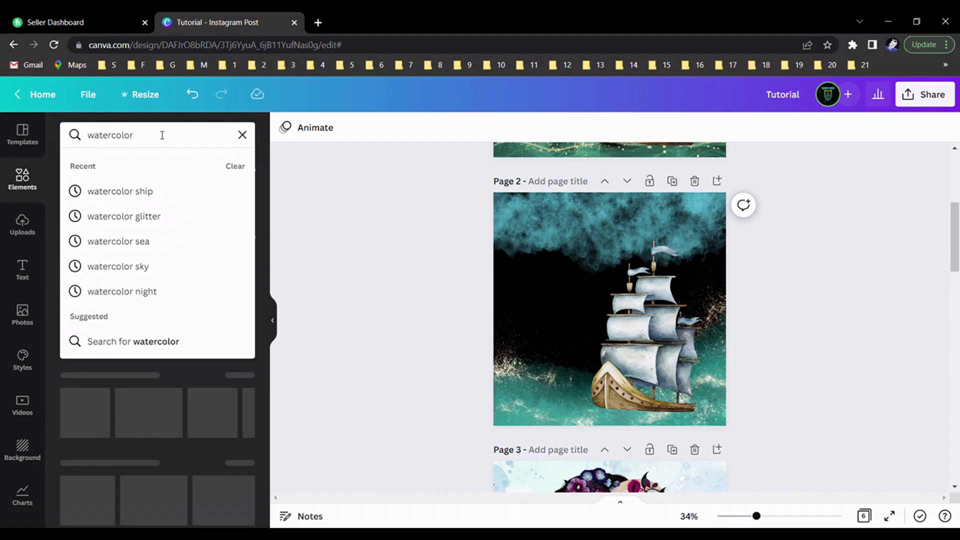
{"action": "type", "text": " fish"}
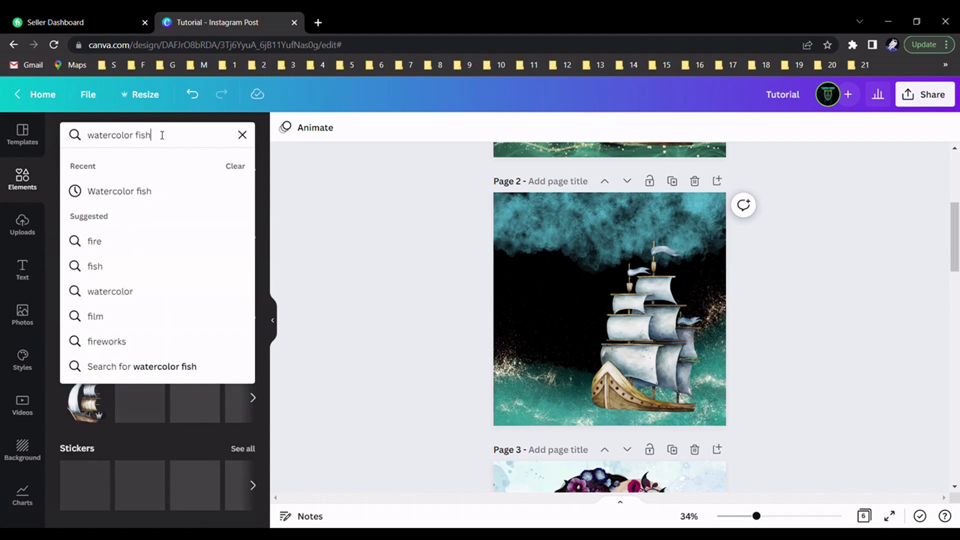
{"action": "key", "text": "Return"}
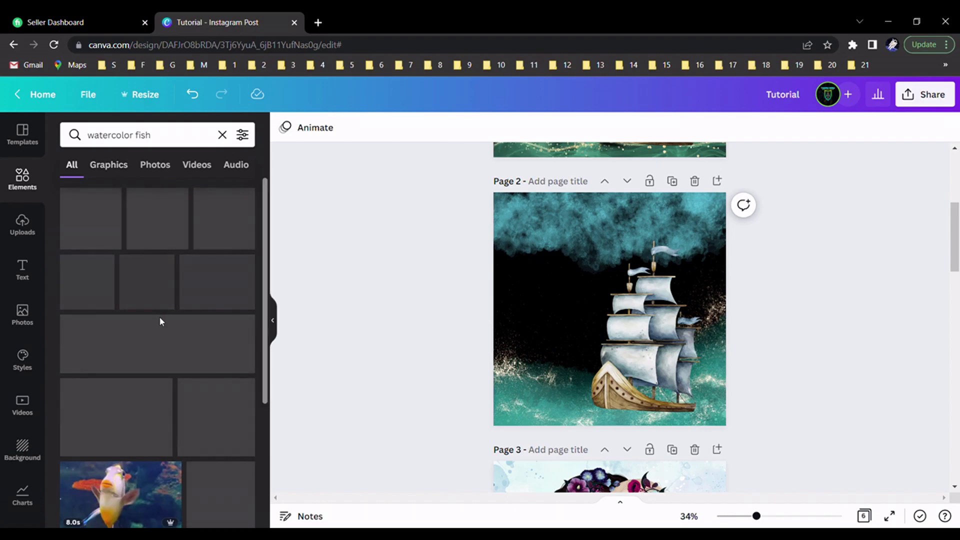
{"action": "left_click", "coordinate": [119, 166]}
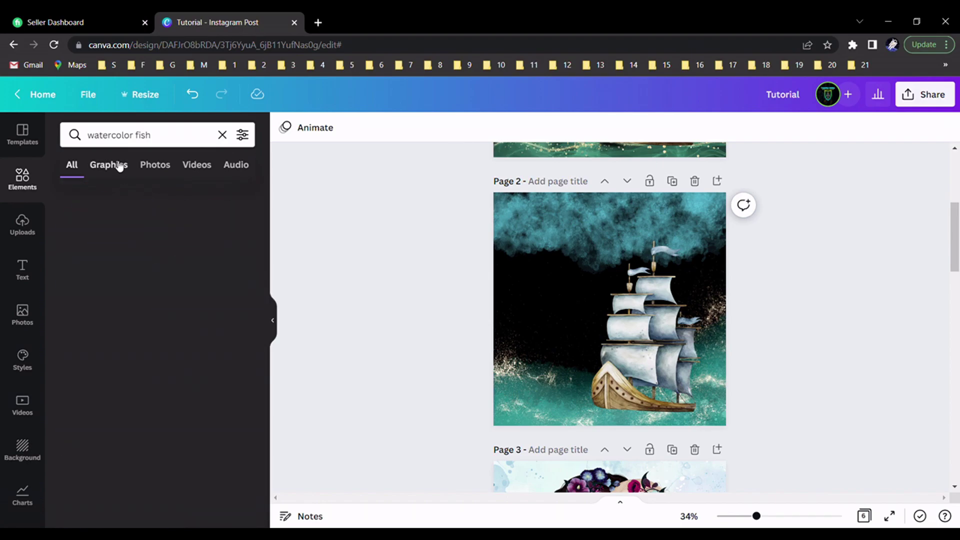
Add the blue leaping dolphin graphic to page 2, enlarge it and place it on the waves beside the ship's bow
{"action": "scroll", "coordinate": [170, 344], "scroll_direction": "down", "scroll_amount": 5}
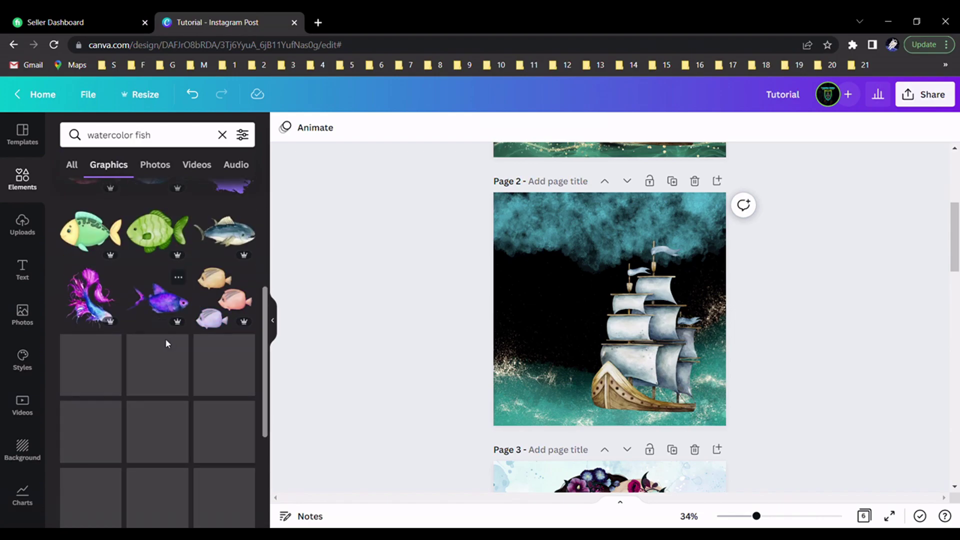
{"action": "scroll", "coordinate": [173, 336], "scroll_direction": "down", "scroll_amount": 5}
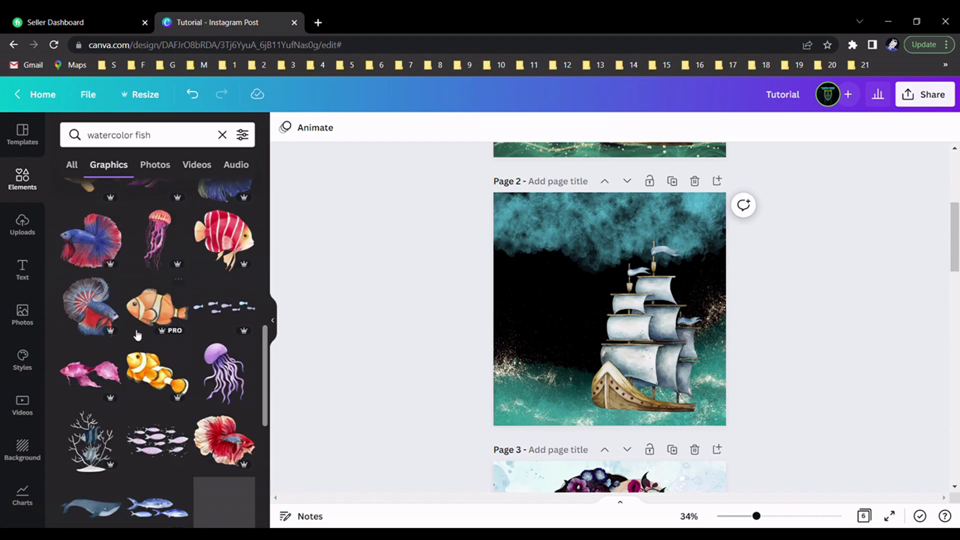
{"action": "scroll", "coordinate": [150, 300], "scroll_direction": "down", "scroll_amount": 5}
{"action": "scroll", "coordinate": [132, 274], "scroll_direction": "down", "scroll_amount": 4}
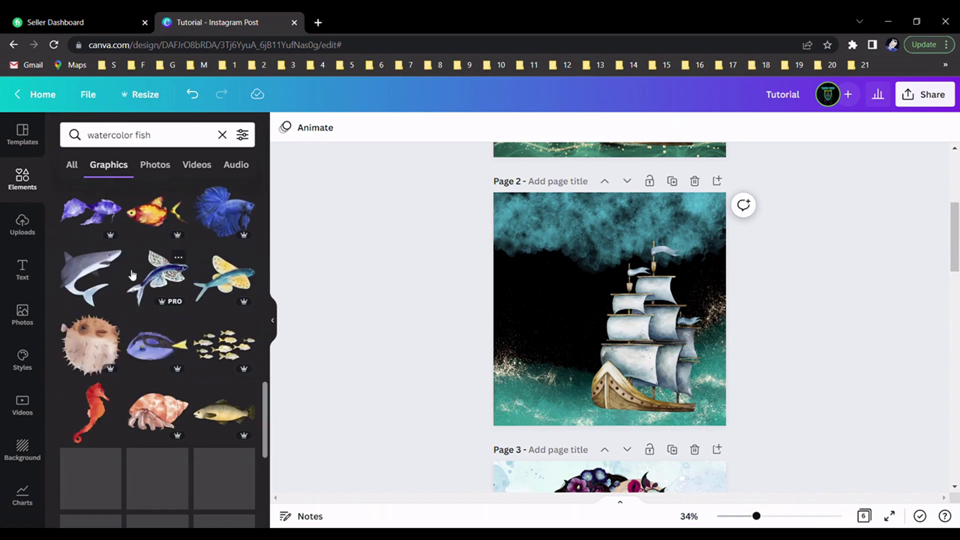
{"action": "scroll", "coordinate": [150, 350], "scroll_direction": "down", "scroll_amount": 5}
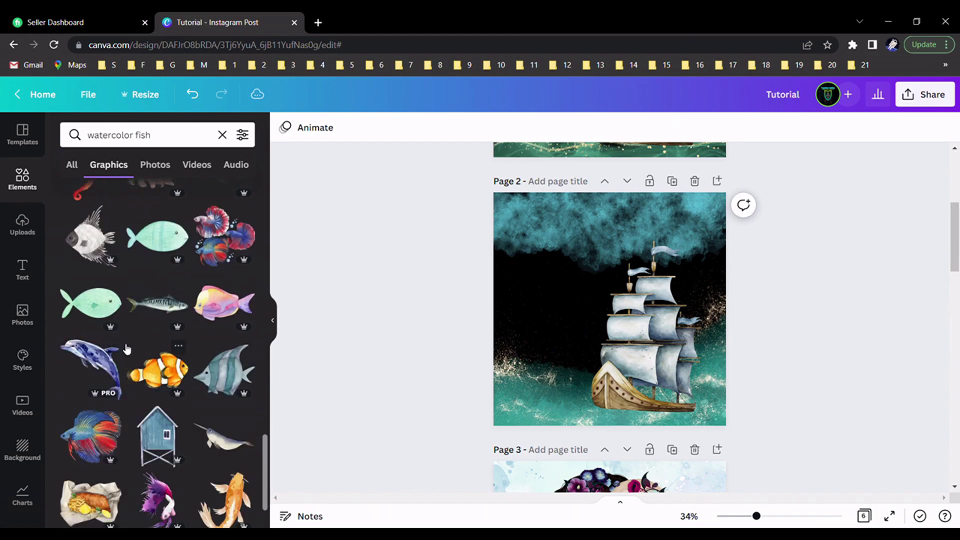
{"action": "scroll", "coordinate": [225, 405], "scroll_direction": "down", "scroll_amount": 2}
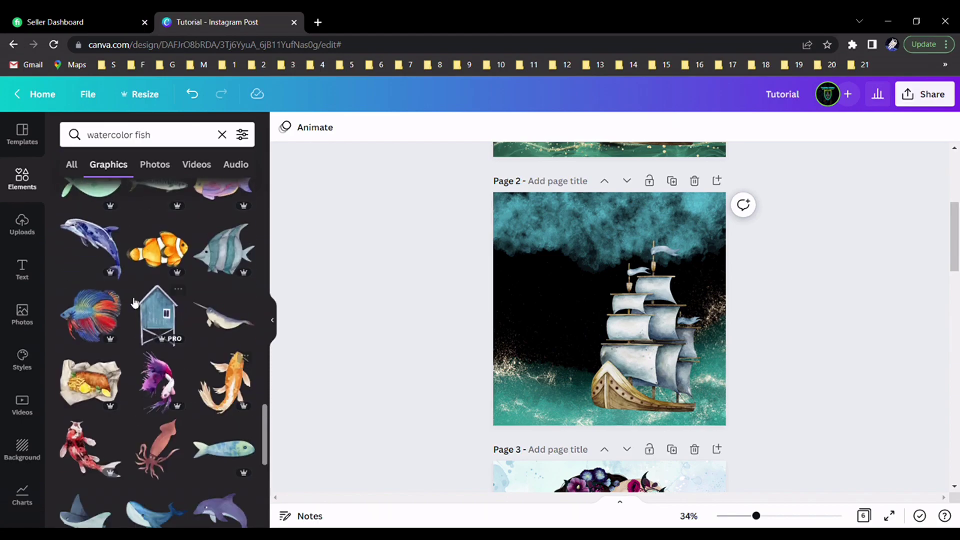
{"action": "left_click", "coordinate": [103, 245]}
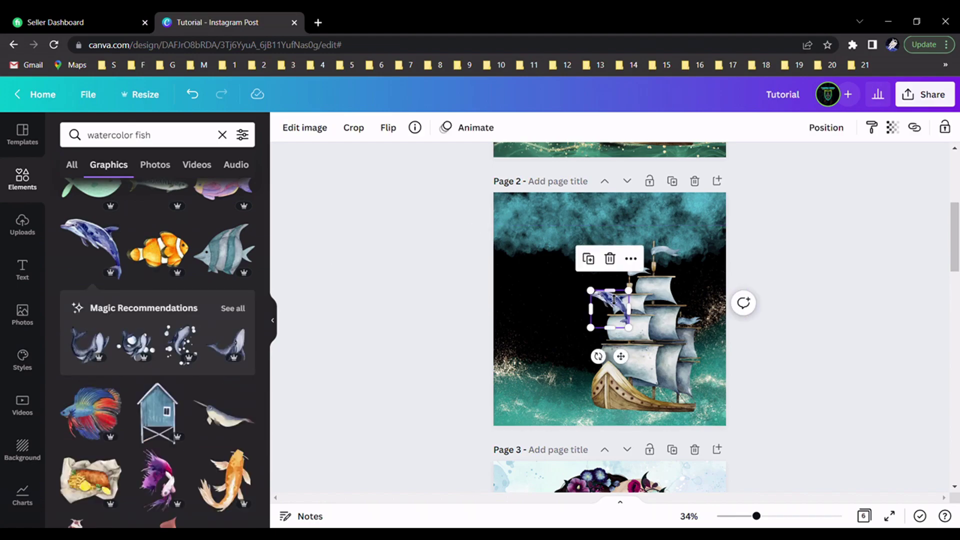
{"action": "left_click_drag", "start_coordinate": [591, 291], "coordinate": [536, 236]}
{"action": "left_click_drag", "start_coordinate": [600, 294], "coordinate": [565, 380]}
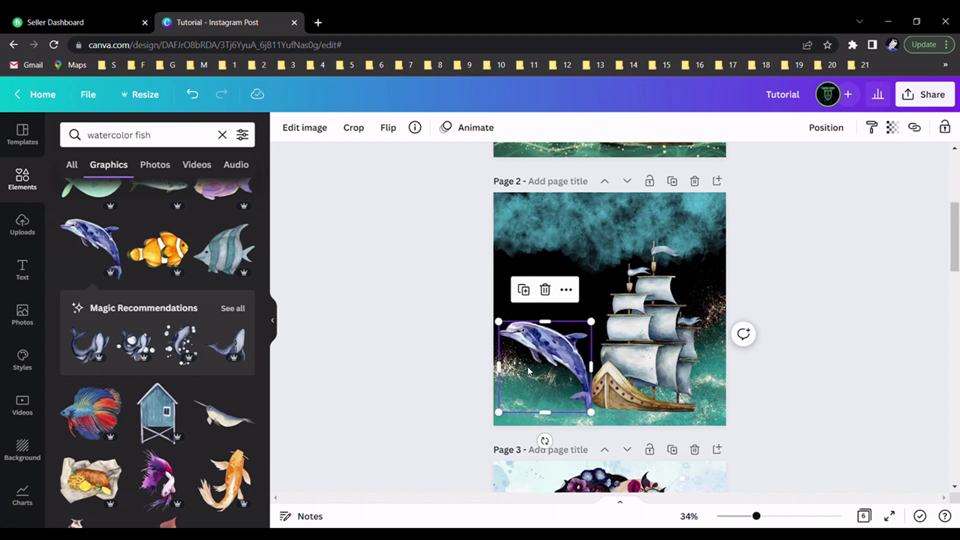
Flip the dolphin horizontally so it faces the ship, then shrink it to fit between the page edge and the bow
{"action": "left_click", "coordinate": [388, 128]}
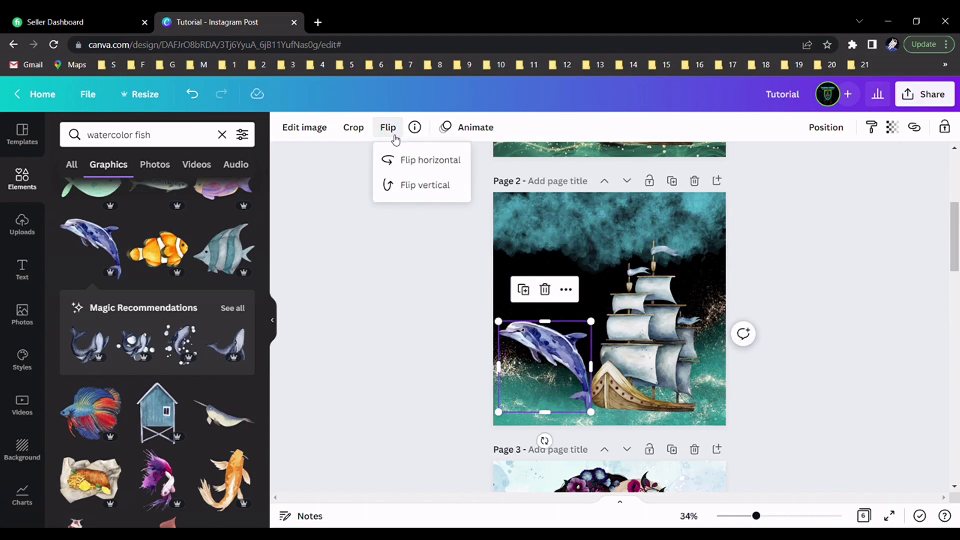
{"action": "left_click", "coordinate": [410, 161]}
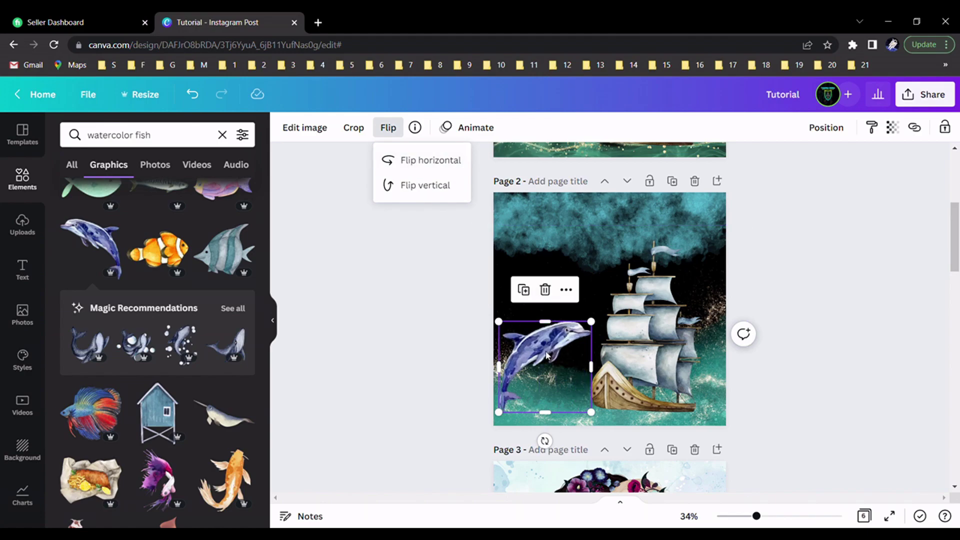
{"action": "left_click_drag", "start_coordinate": [543, 368], "coordinate": [561, 369]}
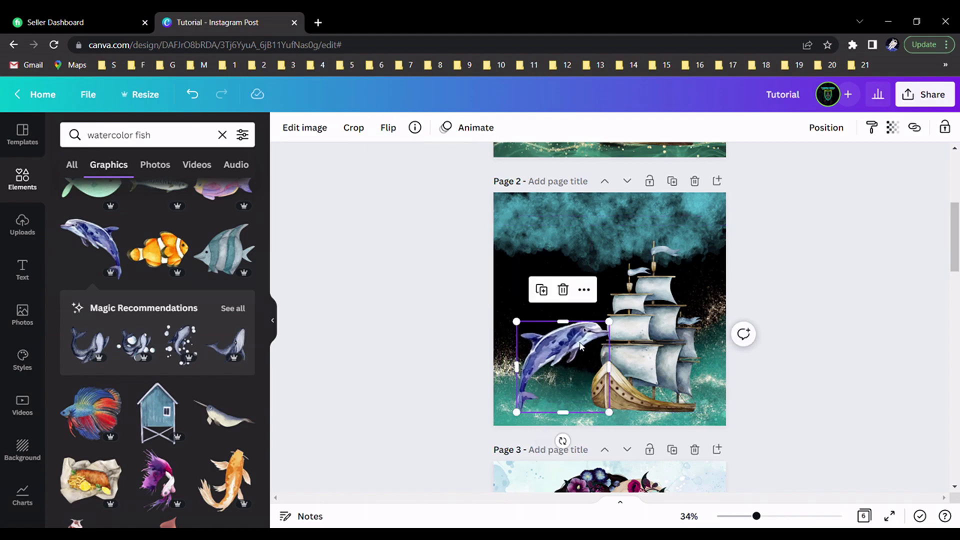
{"action": "left_click_drag", "start_coordinate": [611, 416], "coordinate": [591, 395]}
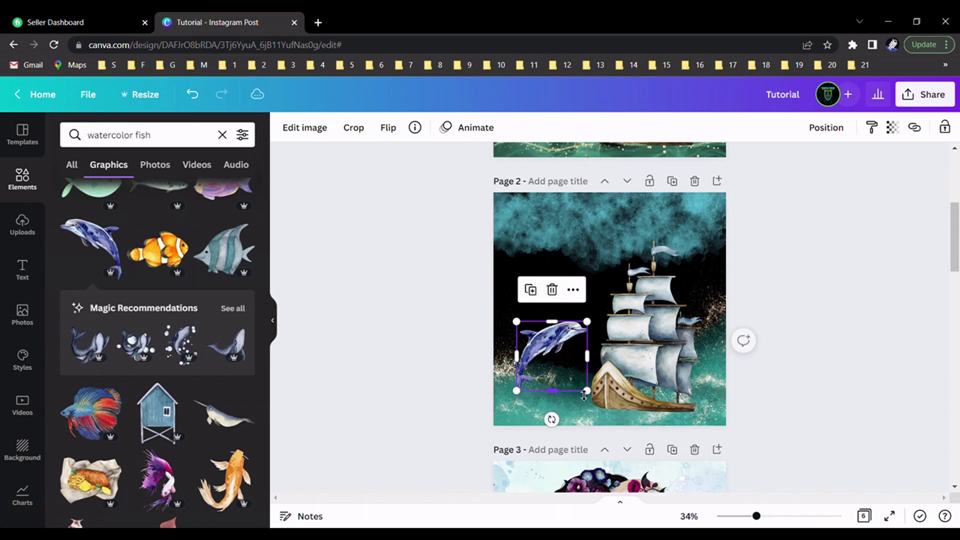
{"action": "left_click_drag", "start_coordinate": [549, 347], "coordinate": [550, 358]}
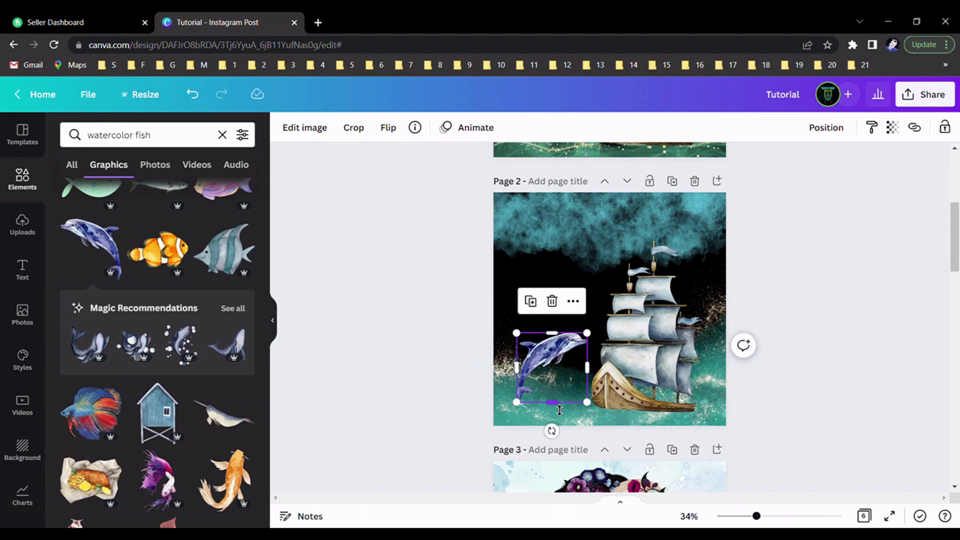
Crop the tail end off the dolphin from below and move it lower into the waves
{"action": "left_click_drag", "start_coordinate": [560, 410], "coordinate": [559, 375]}
{"action": "left_click", "coordinate": [742, 345]}
{"action": "left_click_drag", "start_coordinate": [742, 345], "coordinate": [722, 305]}
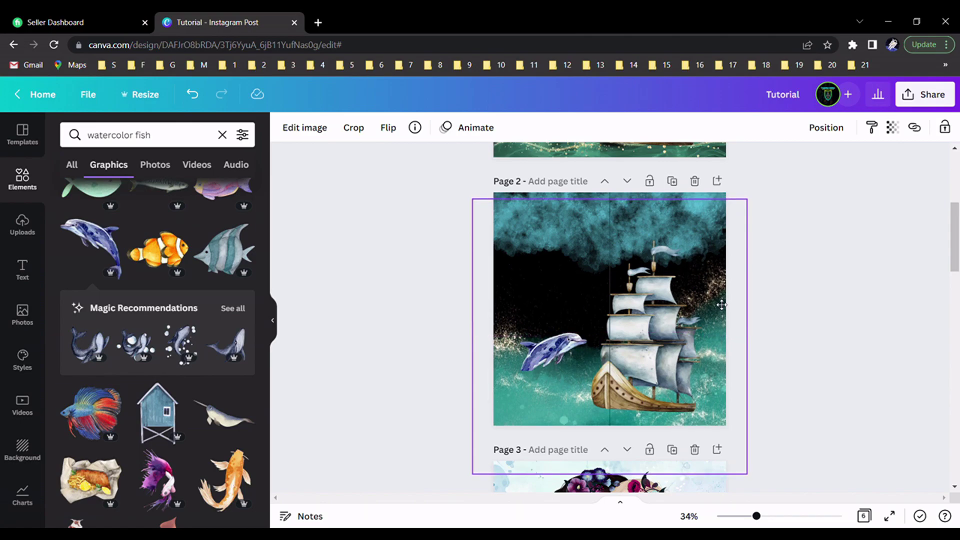
{"action": "left_click", "coordinate": [555, 365]}
{"action": "left_click_drag", "start_coordinate": [556, 364], "coordinate": [552, 392]}
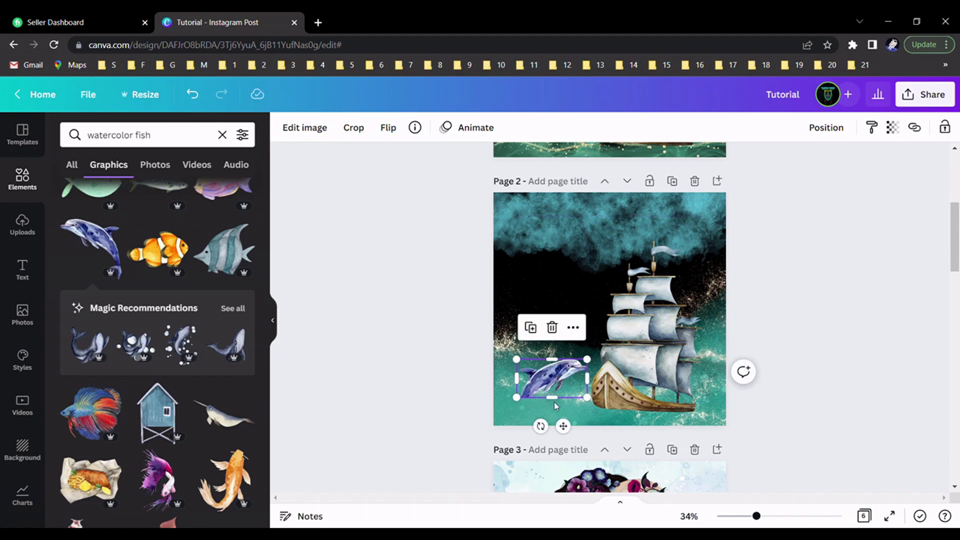
Tilt the dolphin's head upward, enlarge it slightly and position it as if leaping from the water beside the bow
{"action": "left_click_drag", "start_coordinate": [549, 431], "coordinate": [563, 431]}
{"action": "left_click_drag", "start_coordinate": [545, 381], "coordinate": [546, 378]}
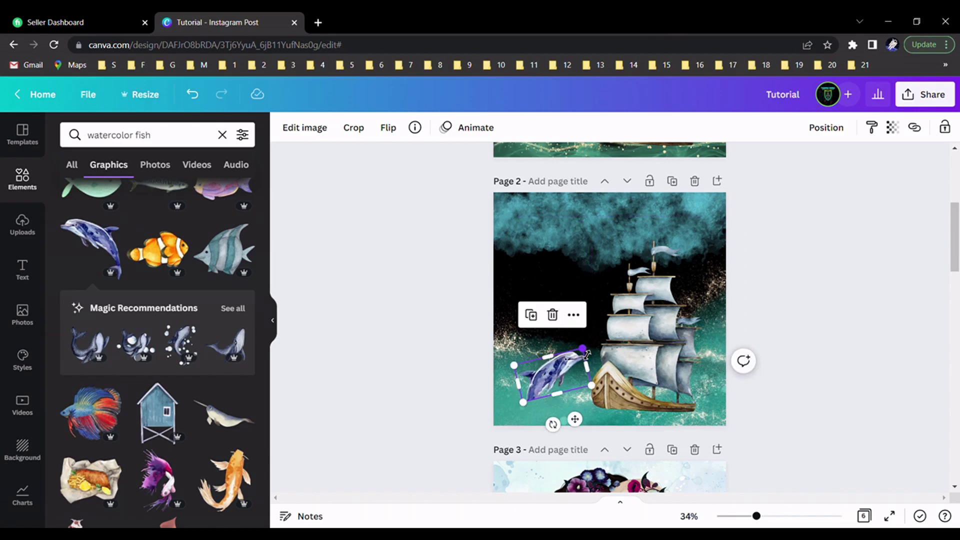
{"action": "left_click_drag", "start_coordinate": [588, 353], "coordinate": [592, 341]}
{"action": "left_click_drag", "start_coordinate": [568, 418], "coordinate": [578, 425]}
{"action": "left_click_drag", "start_coordinate": [553, 386], "coordinate": [545, 388]}
{"action": "left_click", "coordinate": [821, 256]}
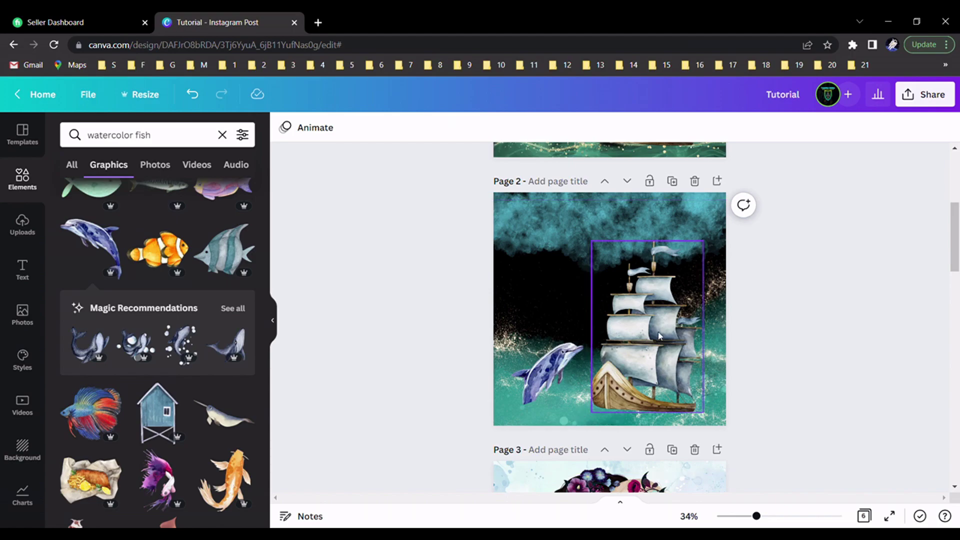
Compare page 2 with the page 1 illustration and search the elements for "shadow"
{"action": "scroll", "coordinate": [659, 336], "scroll_direction": "up", "scroll_amount": 5}
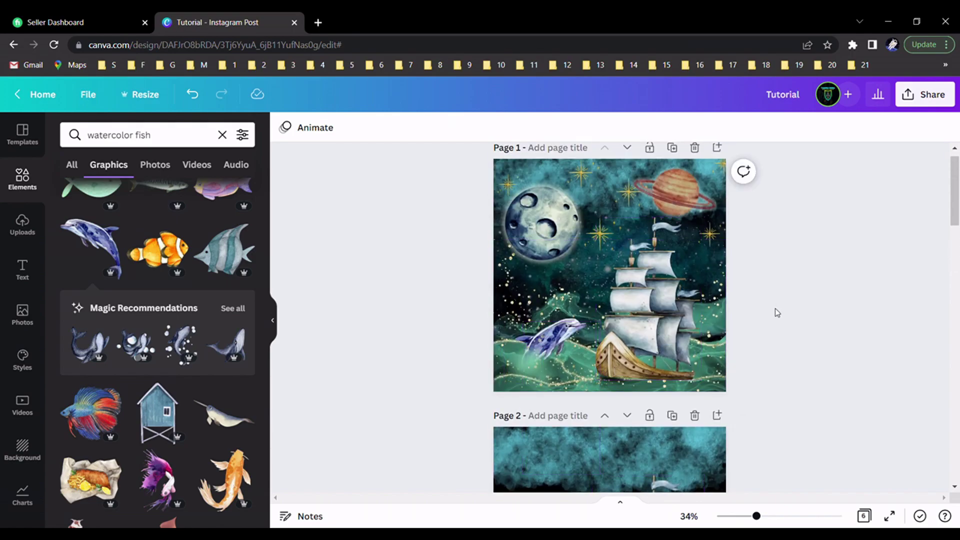
{"action": "scroll", "coordinate": [776, 309], "scroll_direction": "down", "scroll_amount": 5}
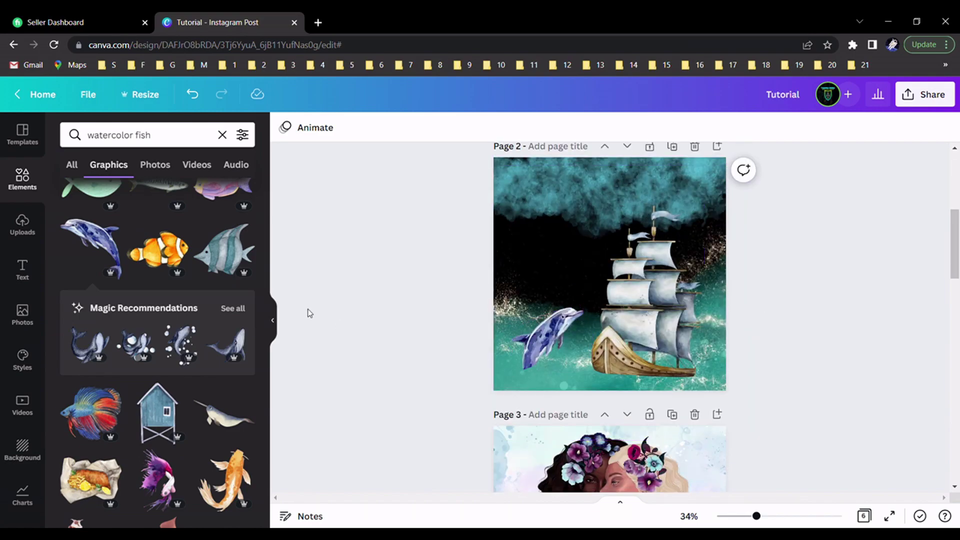
{"action": "left_click", "coordinate": [222, 135]}
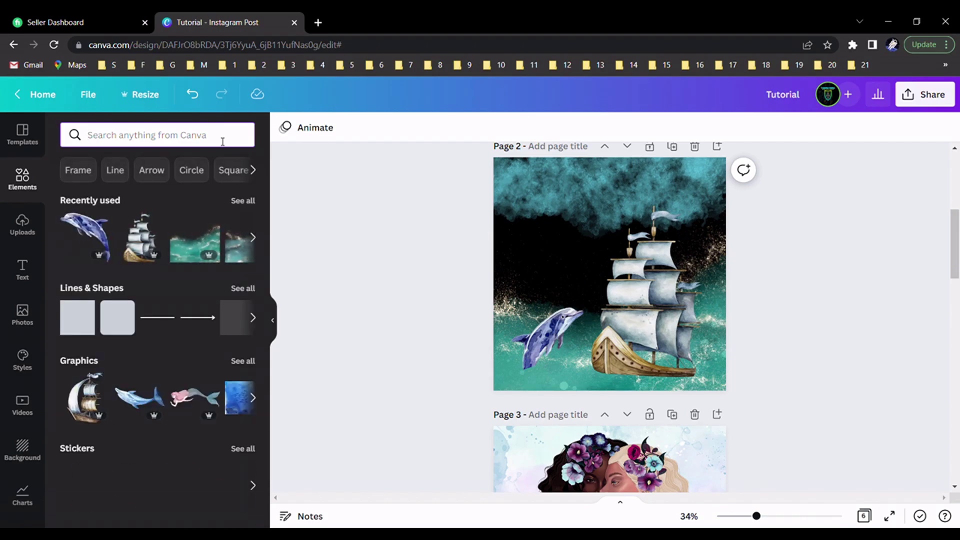
{"action": "type", "text": "shADOW"}
{"action": "key", "text": "BackSpace"}
{"action": "key", "text": "BackSpace"}
{"action": "key", "text": "BackSpace"}
{"action": "key", "text": "BackSpace"}
{"action": "key", "text": "BackSpace"}
{"action": "key", "text": "BackSpace"}
{"action": "type", "text": "shadow"}
{"action": "key", "text": "Return"}
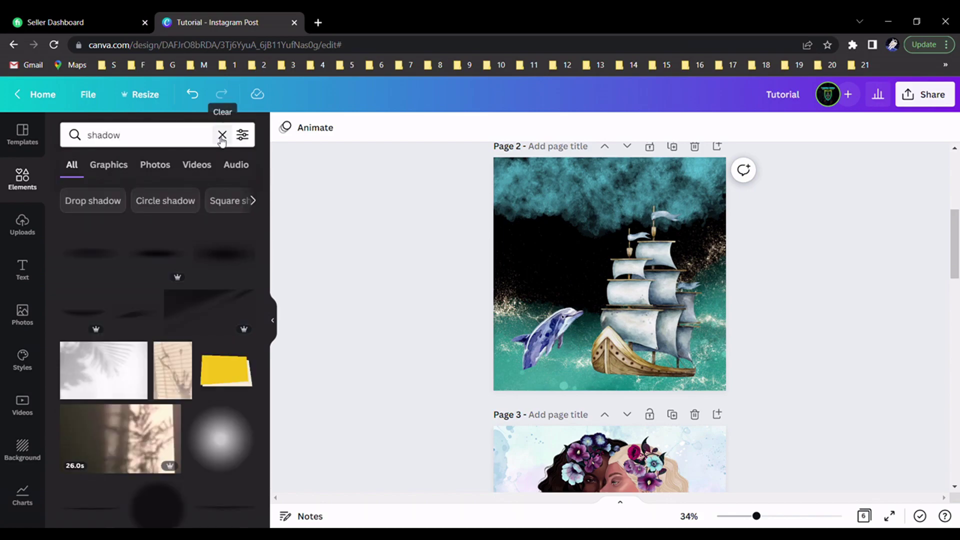
Add the dark oval shadow to page 2, tilt it under the ship's bow and layer the ship in front of it
{"action": "left_click", "coordinate": [151, 260]}
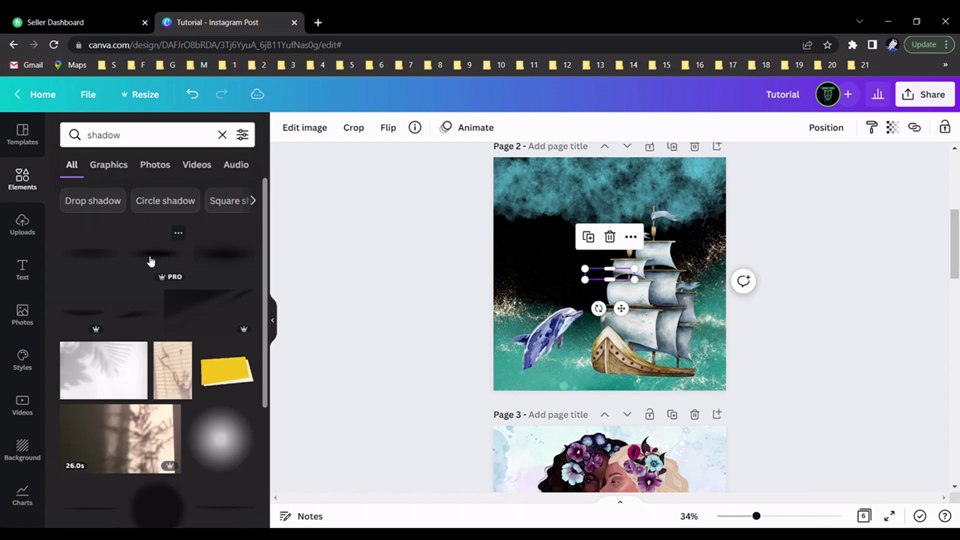
{"action": "left_click_drag", "start_coordinate": [621, 310], "coordinate": [619, 410]}
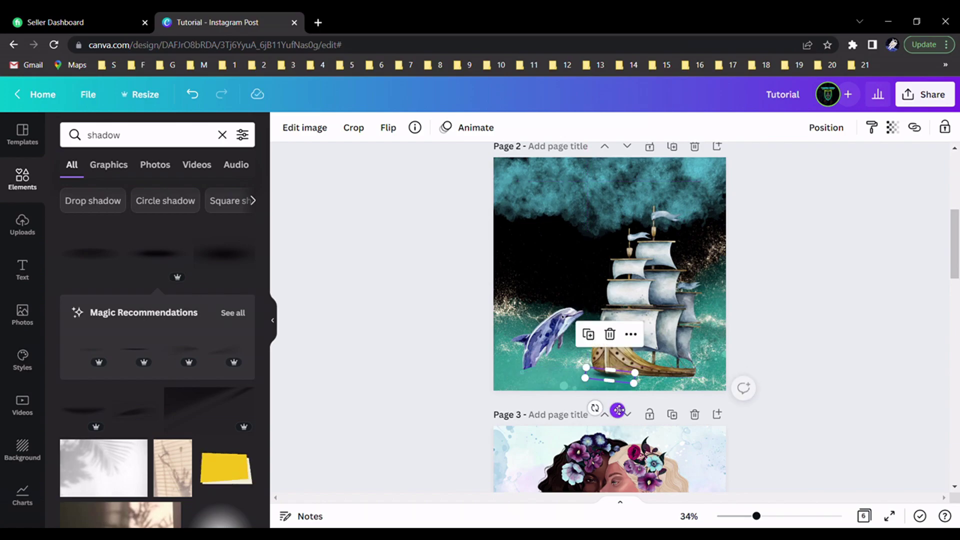
{"action": "left_click", "coordinate": [653, 356]}
{"action": "right_click", "coordinate": [652, 356]}
{"action": "left_click", "coordinate": [665, 345]}
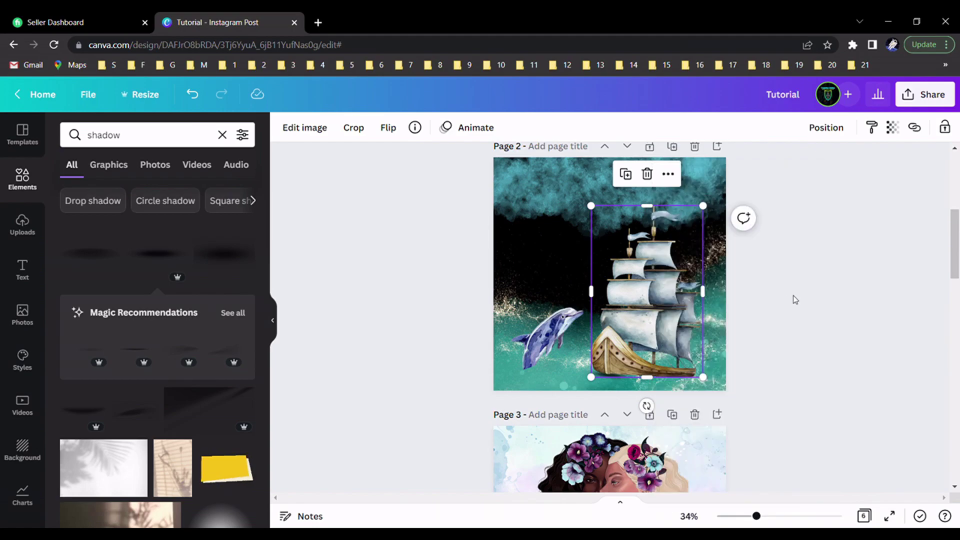
{"action": "left_click", "coordinate": [792, 300]}
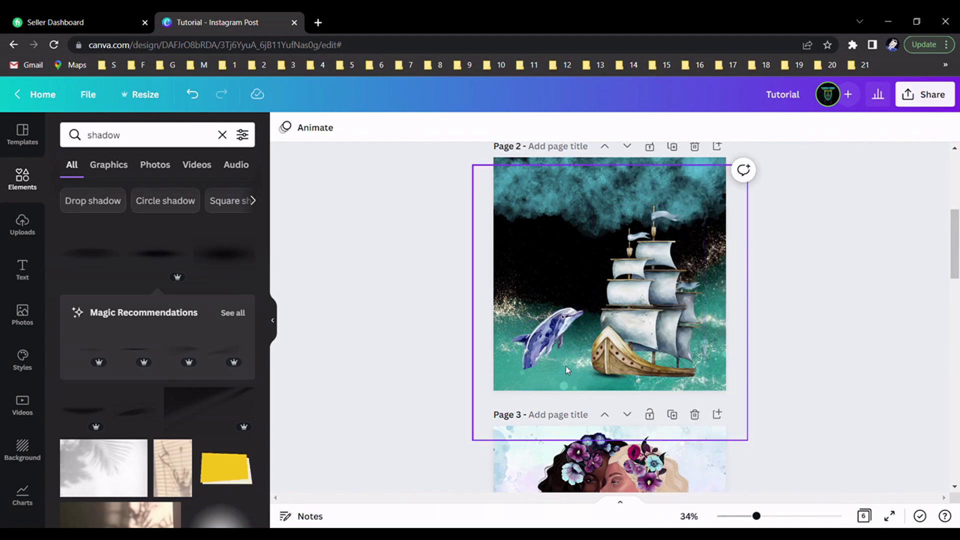
Add another dark oval shadow, shrink and tilt it, and fit it under the cropped edge of the dolphin's tail
{"action": "left_click", "coordinate": [186, 252]}
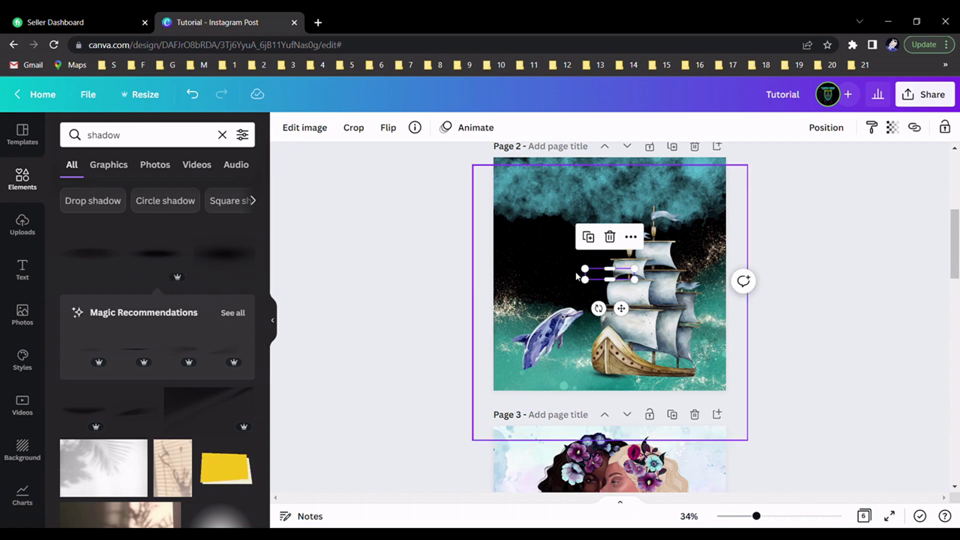
{"action": "left_click_drag", "start_coordinate": [622, 310], "coordinate": [554, 401]}
{"action": "left_click_drag", "start_coordinate": [510, 376], "coordinate": [553, 396]}
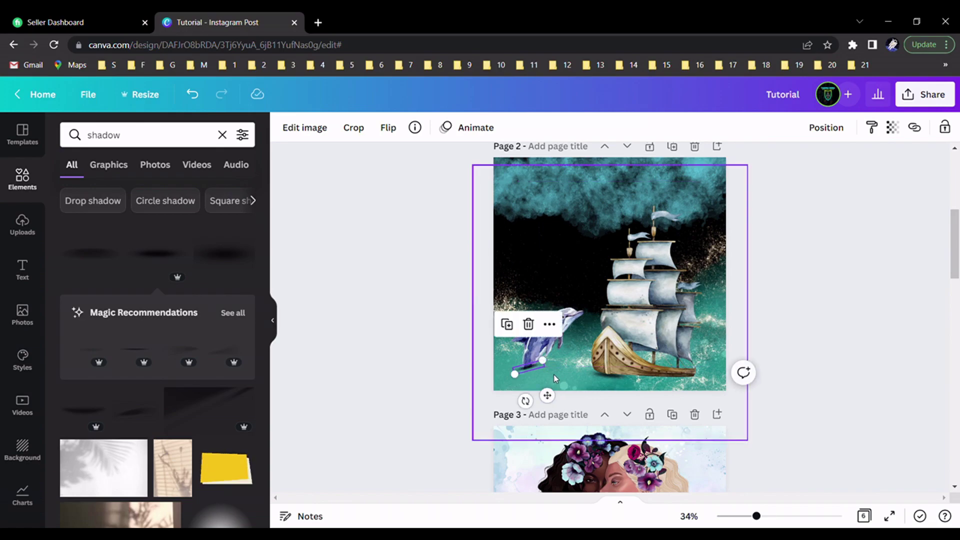
{"action": "left_click", "coordinate": [820, 285]}
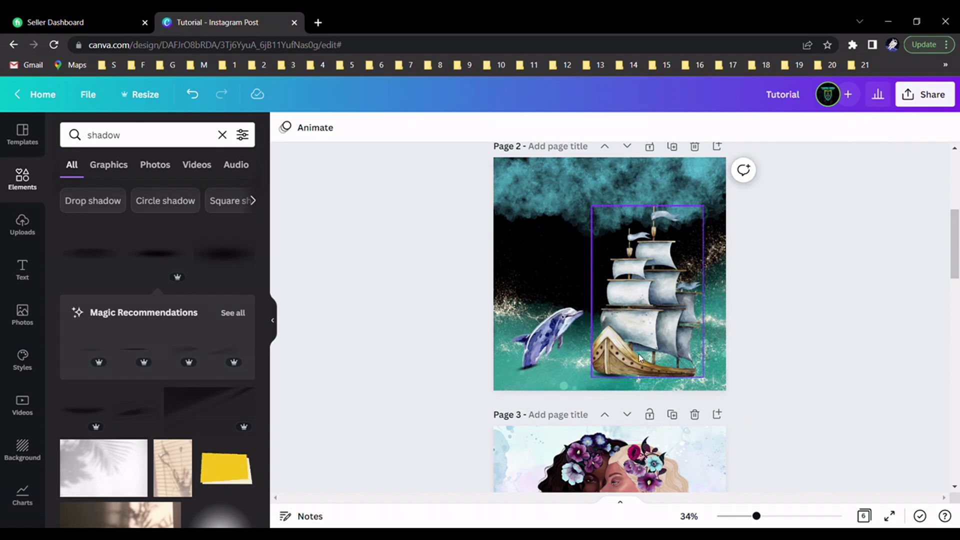
{"action": "scroll", "coordinate": [609, 350], "scroll_direction": "up", "scroll_amount": 3}
{"action": "left_click_drag", "start_coordinate": [471, 382], "coordinate": [477, 384]}
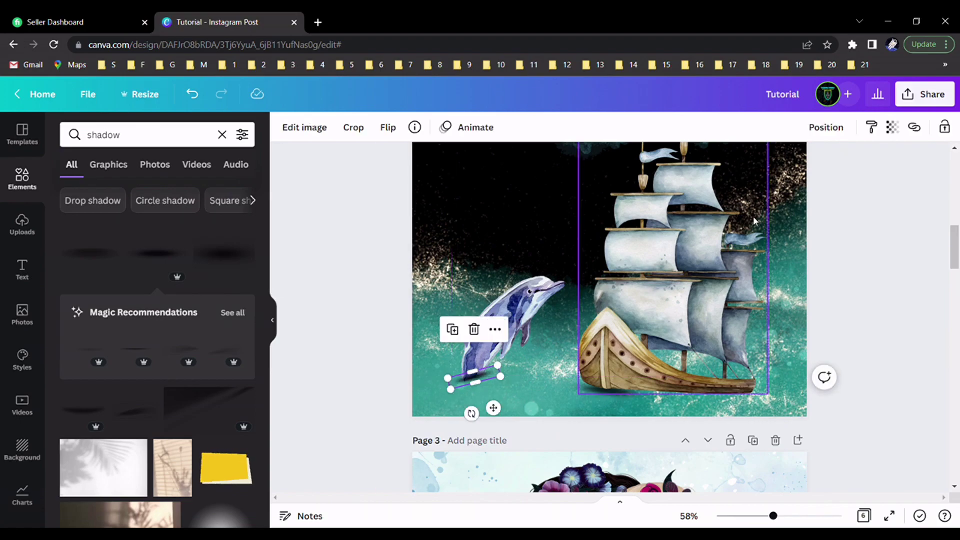
Reduce the opacity of the shadow under the dolphin's tail to 81
{"action": "left_click", "coordinate": [893, 128]}
{"action": "left_click_drag", "start_coordinate": [888, 178], "coordinate": [867, 180]}
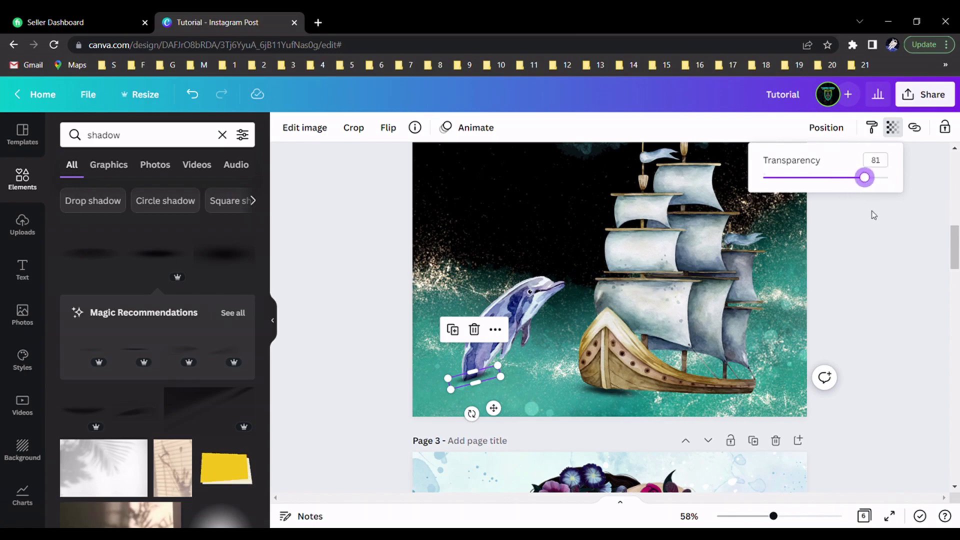
{"action": "left_click", "coordinate": [890, 279]}
Paste the orange glow graphic onto page 2 and place it over the base of the dolphin's tail
{"action": "scroll", "coordinate": [890, 280], "scroll_direction": "down", "scroll_amount": 5}
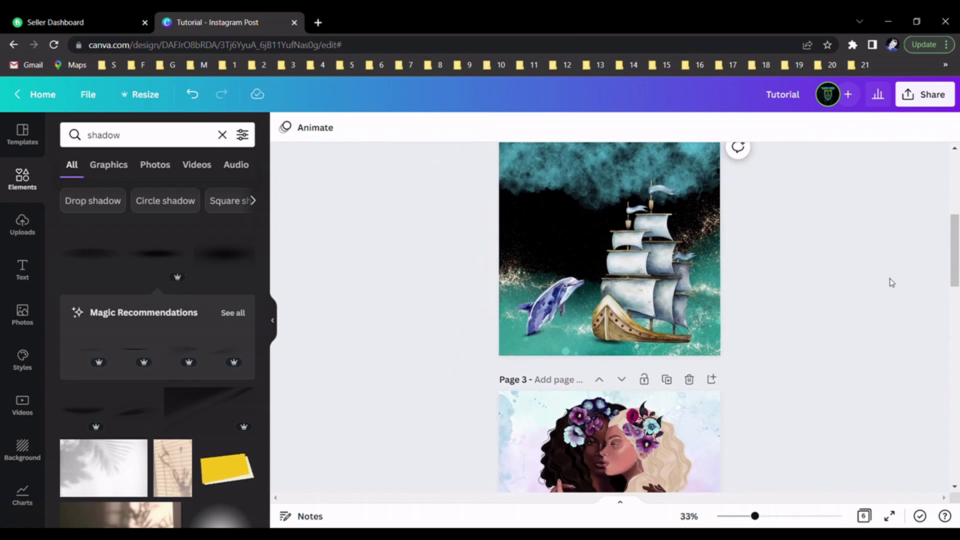
{"action": "scroll", "coordinate": [853, 306], "scroll_direction": "up", "scroll_amount": 4}
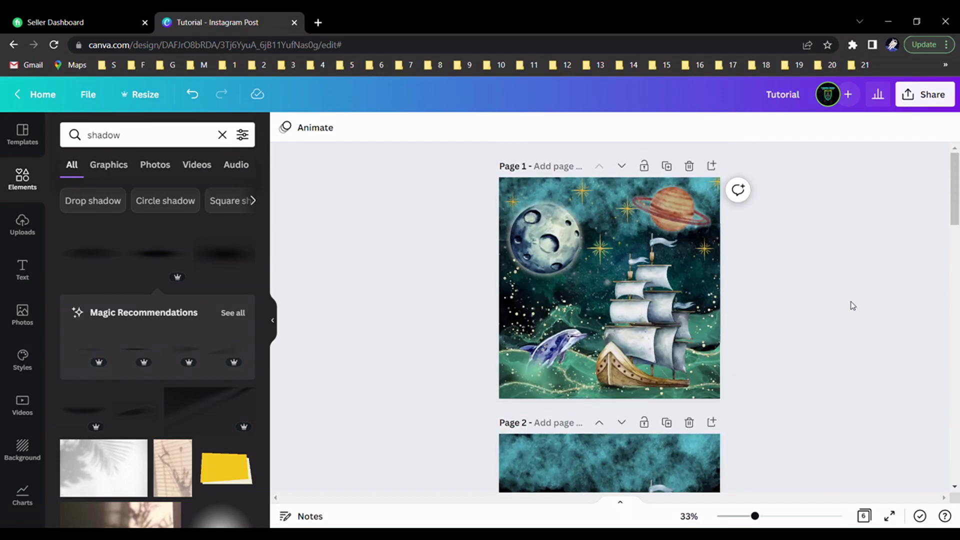
{"action": "scroll", "coordinate": [853, 306], "scroll_direction": "down", "scroll_amount": 4}
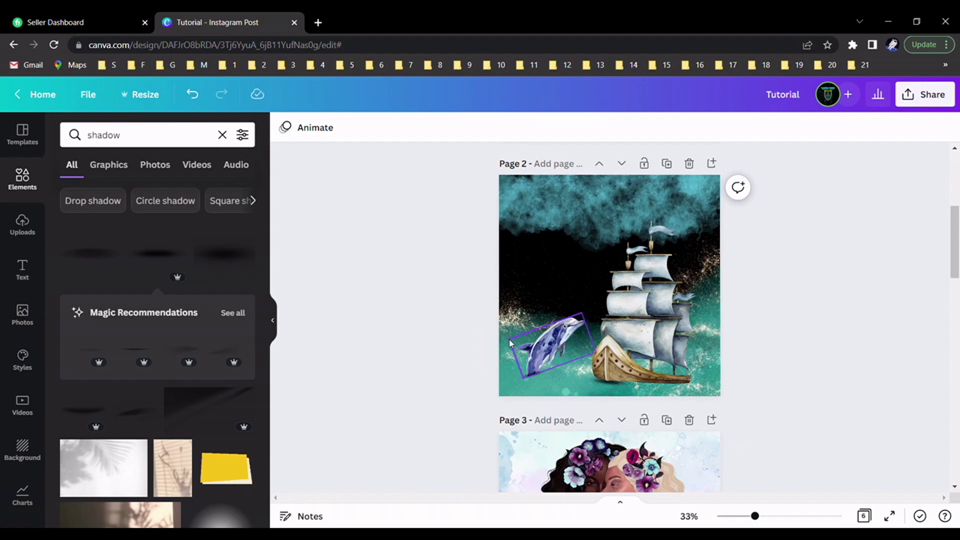
{"action": "scroll", "coordinate": [797, 316], "scroll_direction": "up", "scroll_amount": 3}
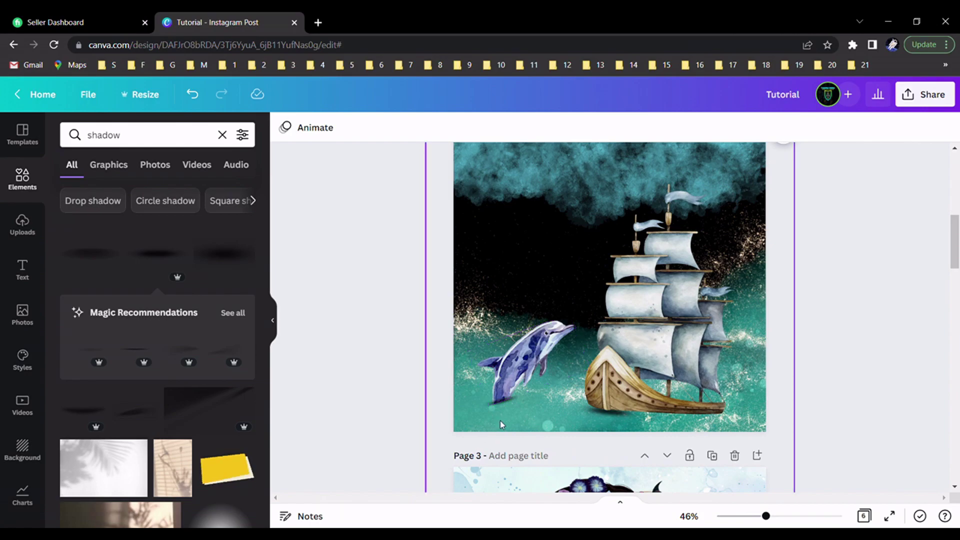
{"action": "key", "text": "ctrl+v"}
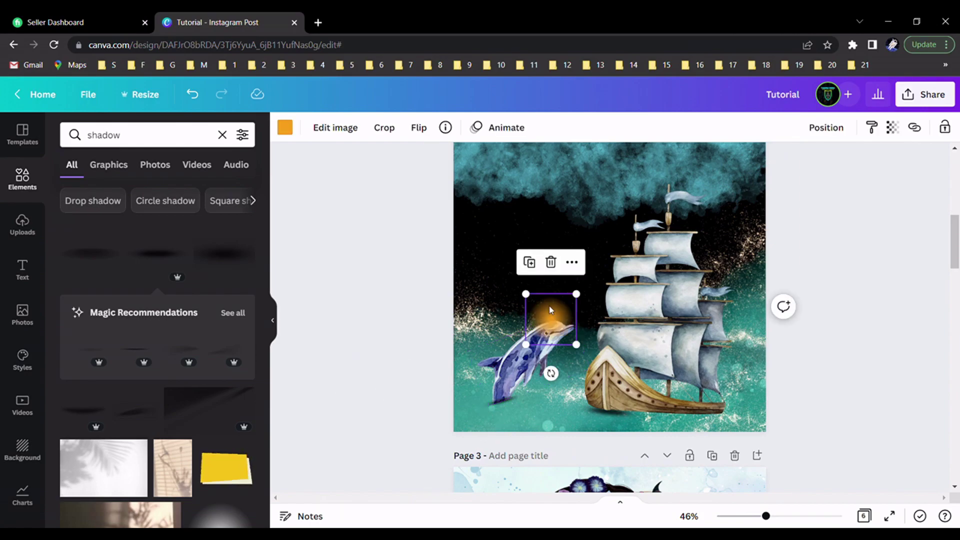
{"action": "left_click_drag", "start_coordinate": [554, 312], "coordinate": [533, 272]}
{"action": "mouse_move", "coordinate": [533, 272]}
{"action": "left_mouse_down"}
{"action": "mouse_move", "coordinate": [558, 252]}
{"action": "mouse_move", "coordinate": [549, 264]}
{"action": "mouse_move", "coordinate": [526, 261]}
{"action": "mouse_move", "coordinate": [539, 263]}
{"action": "left_mouse_up"}
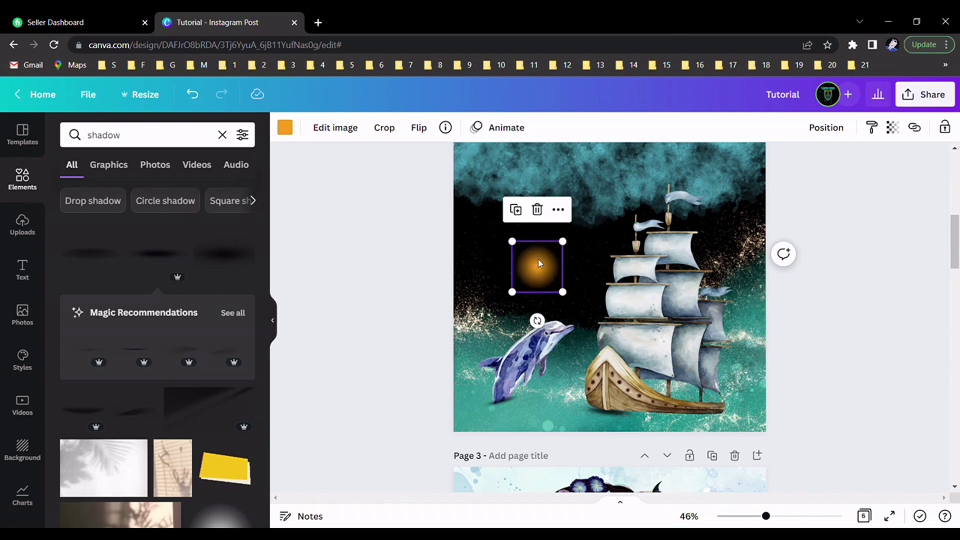
{"action": "left_click_drag", "start_coordinate": [538, 263], "coordinate": [511, 399]}
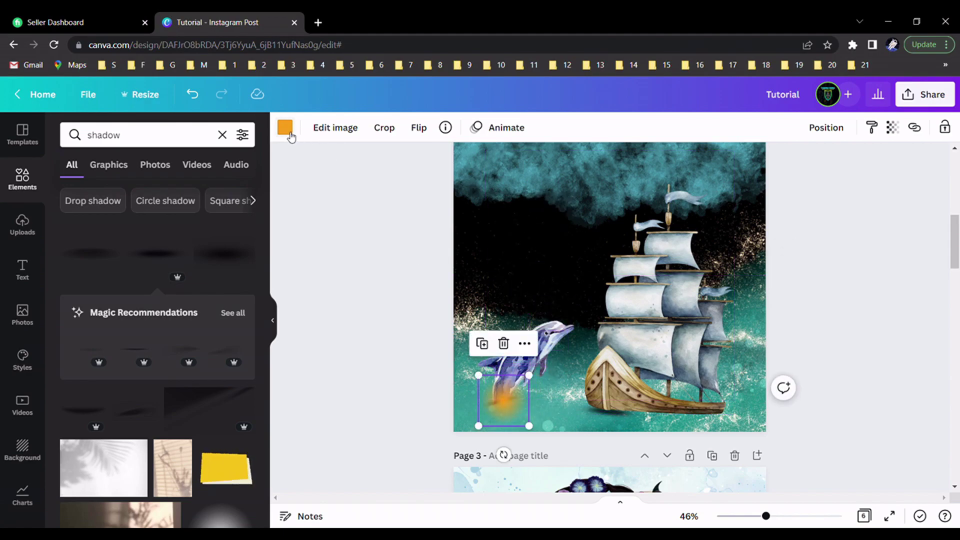
Recolor the orange glow with the light green document color, enlarge it slightly and fit it over the dolphin's submerged tail
{"action": "left_click", "coordinate": [289, 133]}
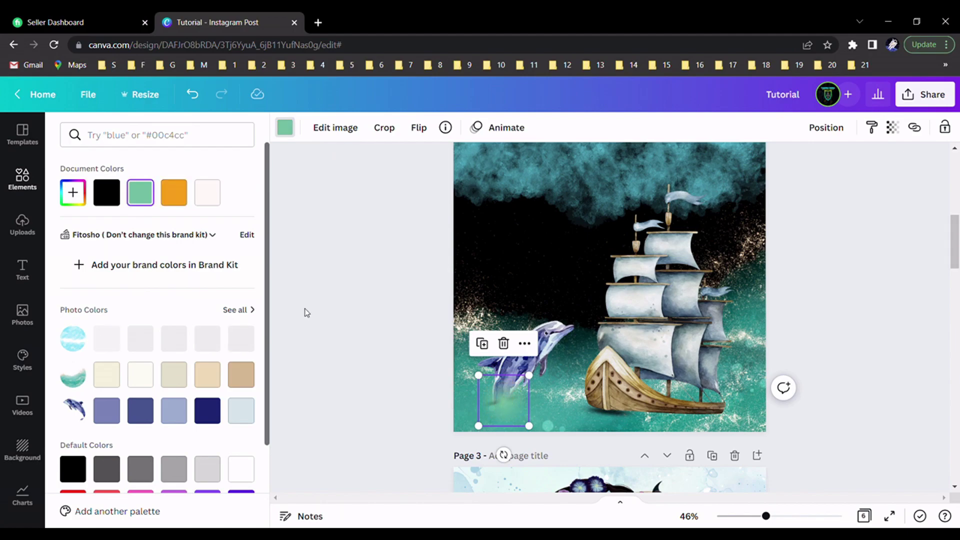
{"action": "left_click_drag", "start_coordinate": [505, 403], "coordinate": [497, 406]}
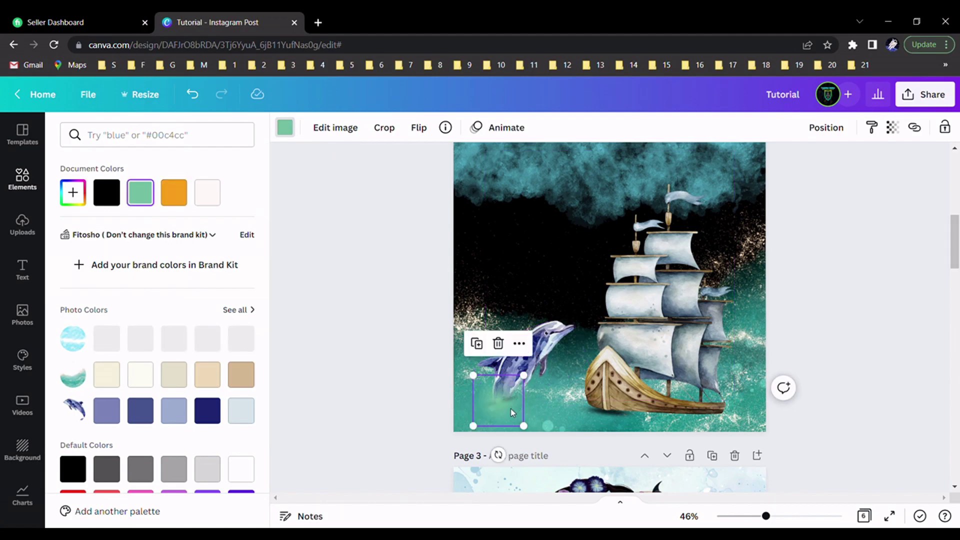
{"action": "left_click_drag", "start_coordinate": [473, 375], "coordinate": [457, 360]}
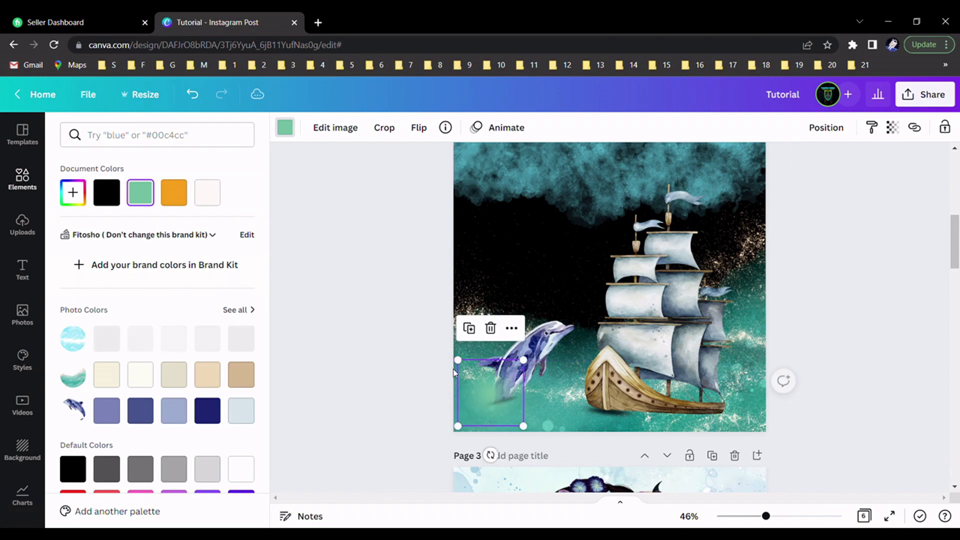
{"action": "left_click_drag", "start_coordinate": [495, 395], "coordinate": [500, 401]}
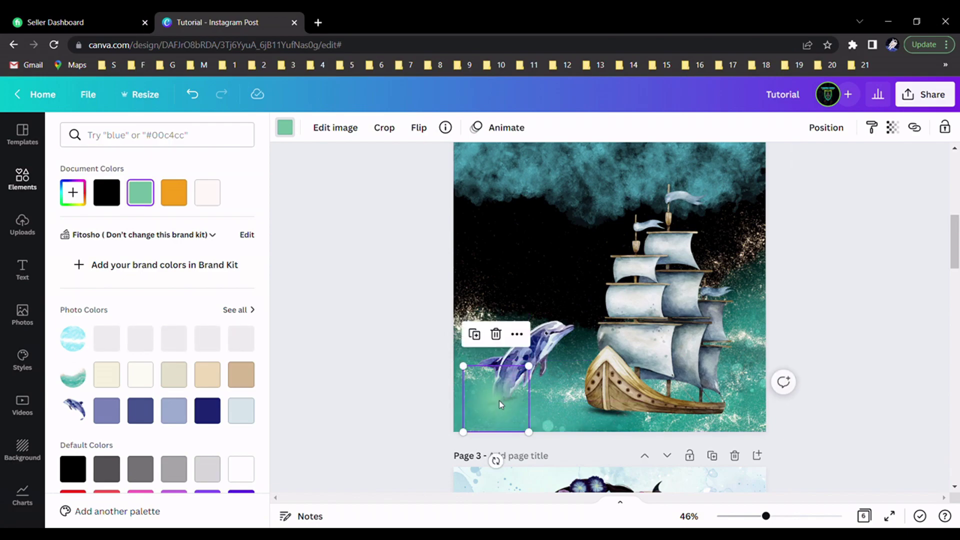
{"action": "left_click_drag", "start_coordinate": [533, 438], "coordinate": [525, 429]}
{"action": "left_click_drag", "start_coordinate": [497, 400], "coordinate": [499, 403]}
Duplicate the green glow and position the copy slightly offset over the water at the dolphin's tail
{"action": "right_click", "coordinate": [499, 402]}
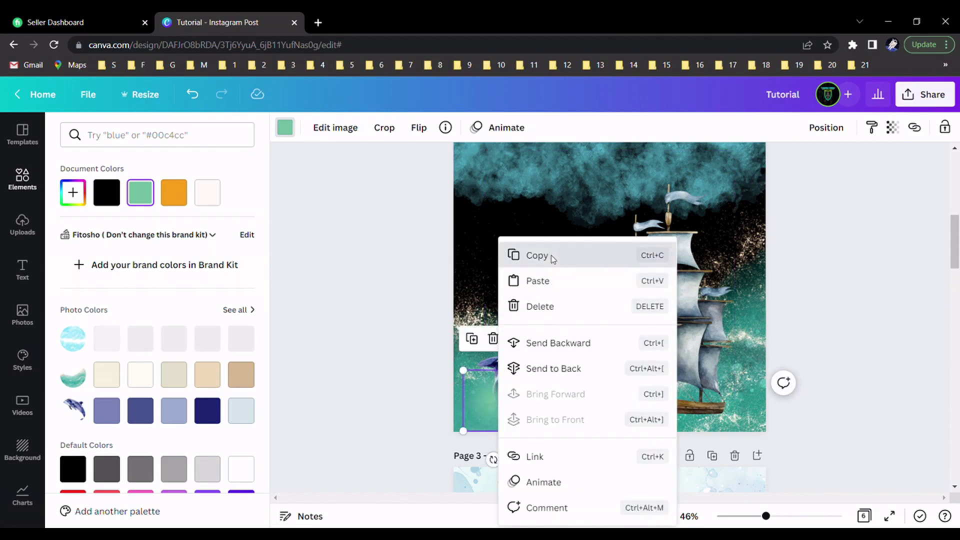
{"action": "left_click", "coordinate": [550, 254]}
{"action": "key", "text": "ctrl+v"}
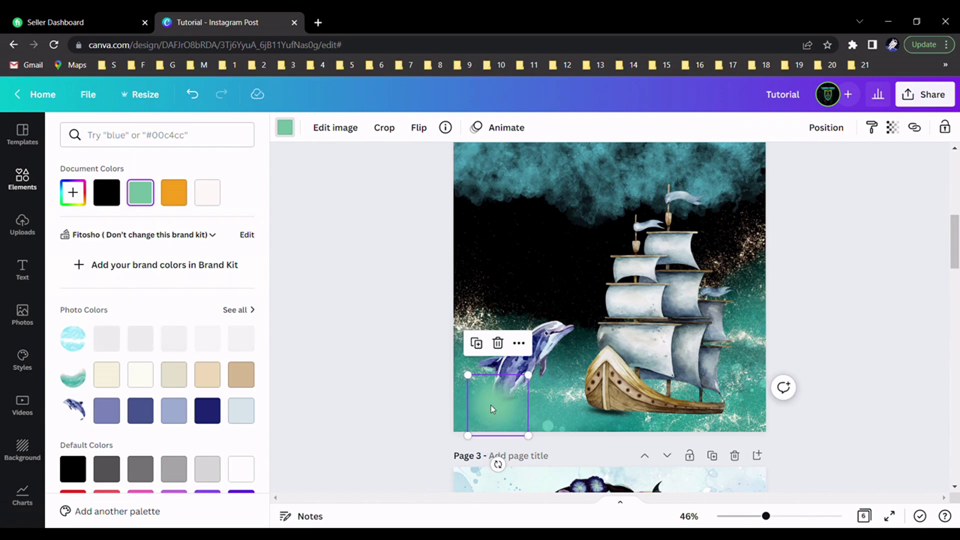
{"action": "left_click_drag", "start_coordinate": [490, 413], "coordinate": [507, 409]}
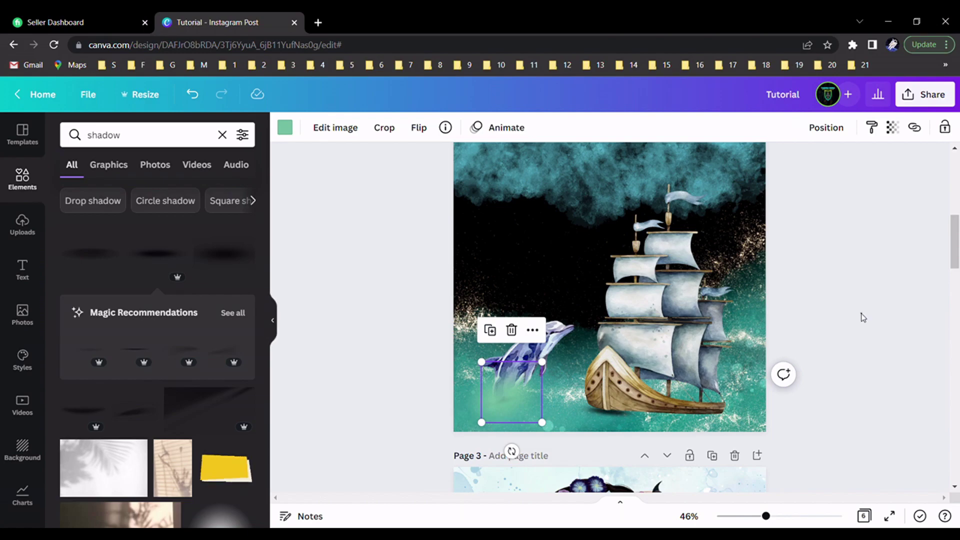
{"action": "left_click", "coordinate": [863, 318]}
{"action": "scroll", "coordinate": [863, 317], "scroll_direction": "down", "scroll_amount": 3}
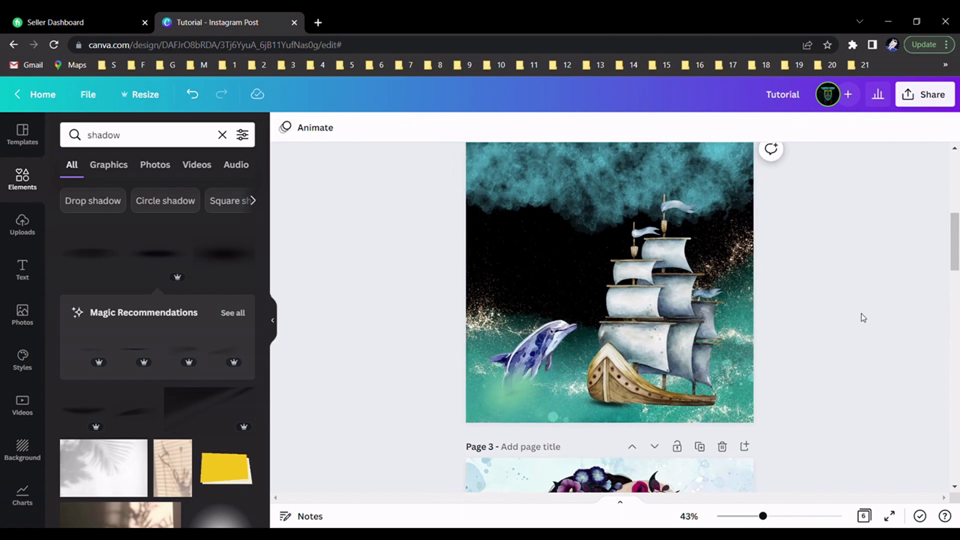
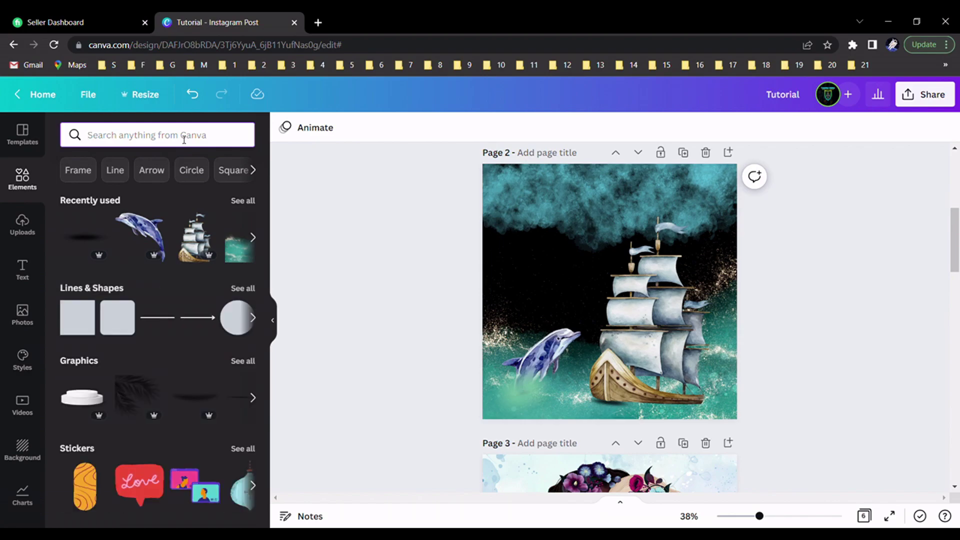
Search the elements for "watercolor night sky" and limit the results to graphics
{"action": "type", "text": "wa"}
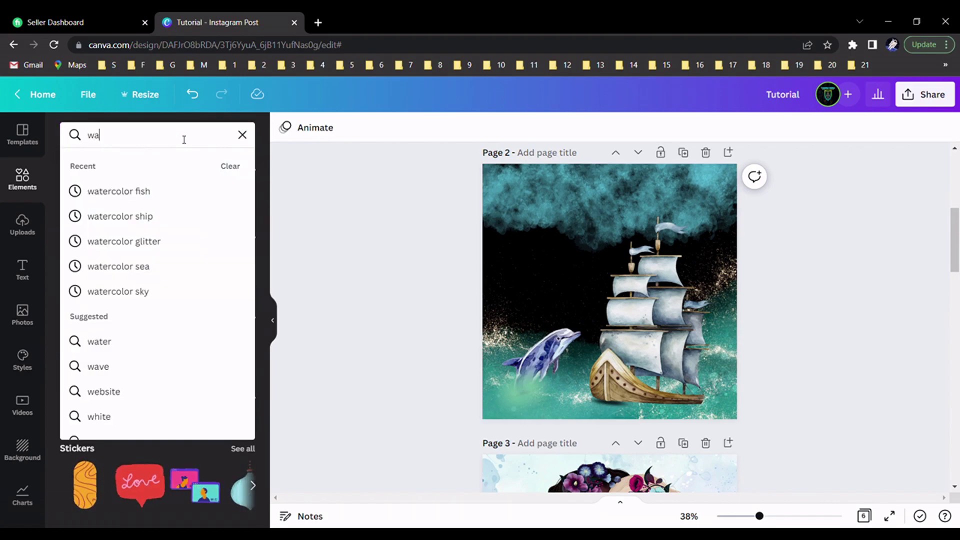
{"action": "type", "text": "tercolor"}
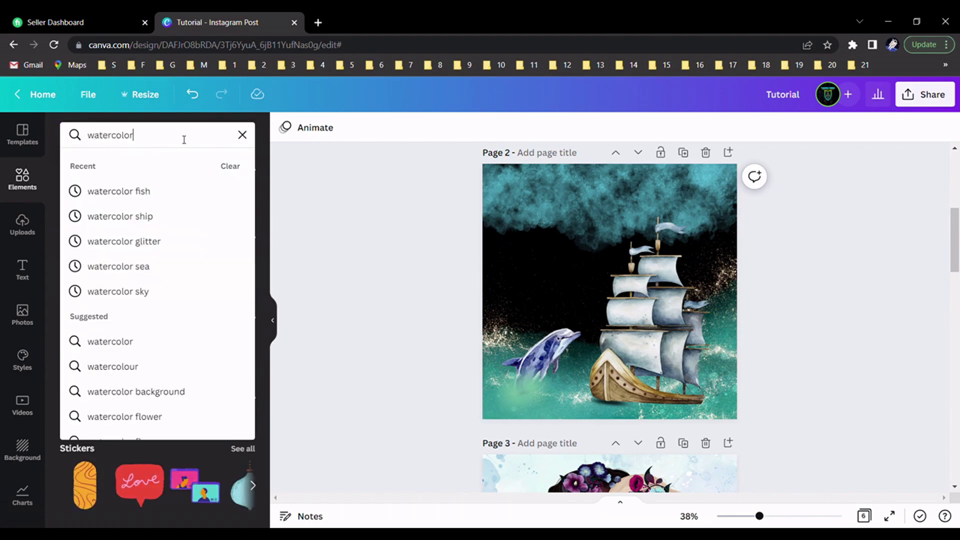
{"action": "type", "text": " night sky"}
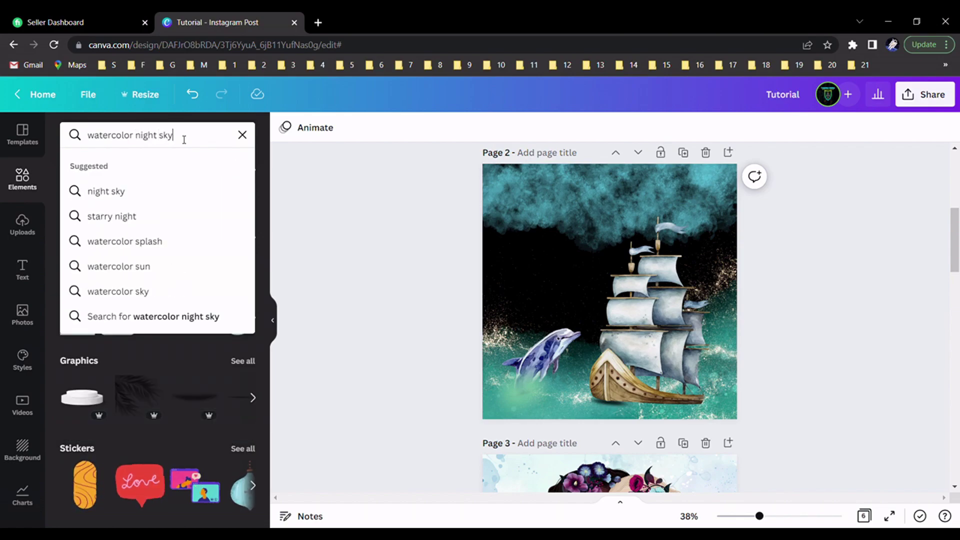
{"action": "key", "text": "Return"}
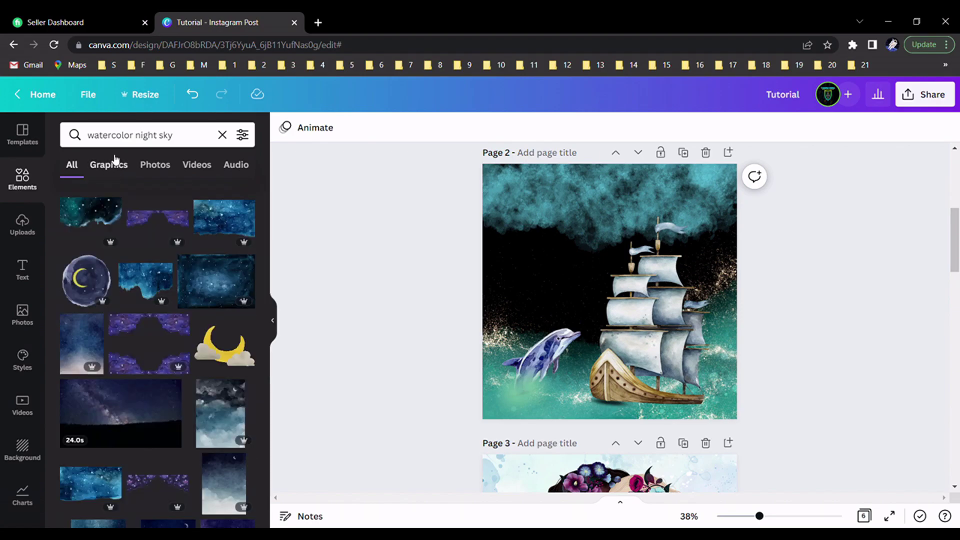
{"action": "left_click", "coordinate": [114, 163]}
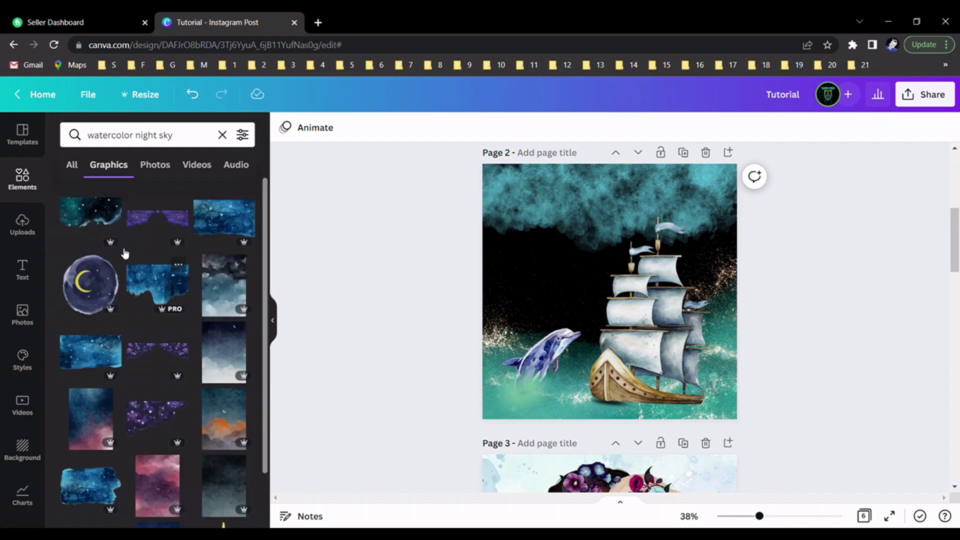
Add the teal and black starry sky graphic to page 2, rotate it upside down and enlarge it to cover the sky
{"action": "left_click", "coordinate": [92, 221]}
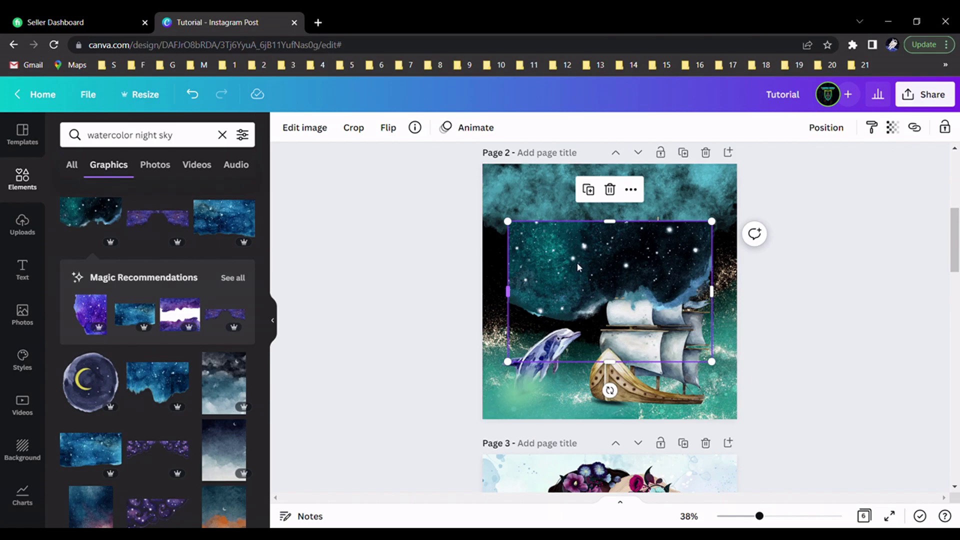
{"action": "left_click_drag", "start_coordinate": [624, 272], "coordinate": [599, 279]}
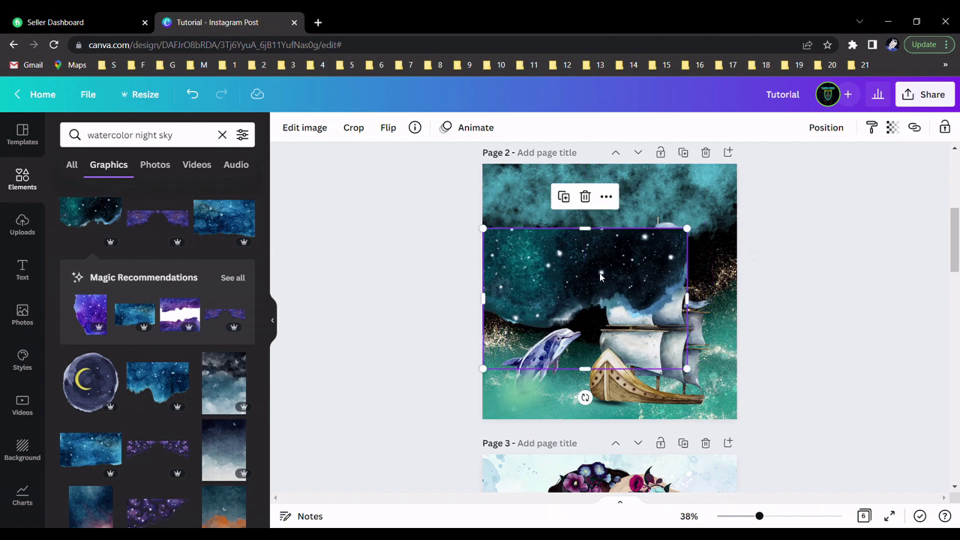
{"action": "left_click_drag", "start_coordinate": [585, 398], "coordinate": [592, 358]}
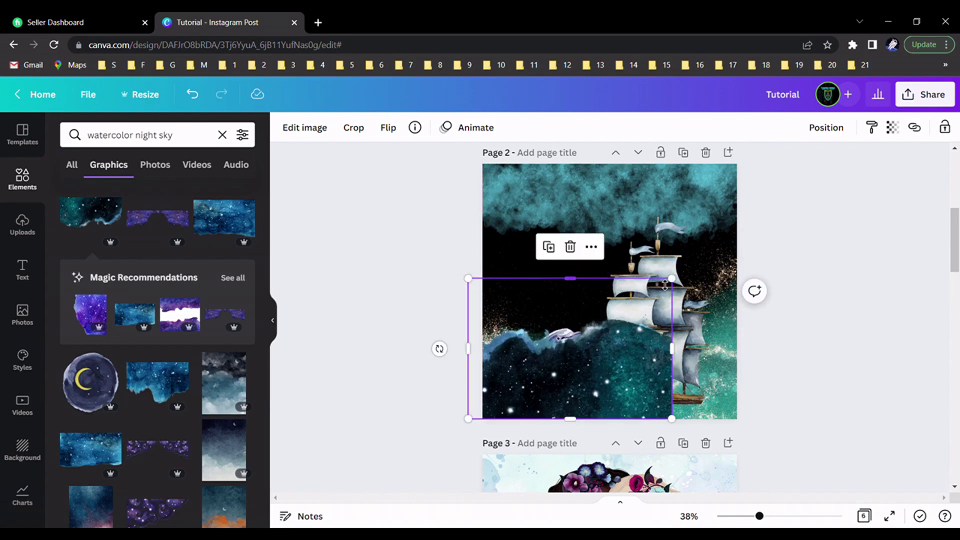
{"action": "left_click_drag", "start_coordinate": [679, 288], "coordinate": [838, 161]}
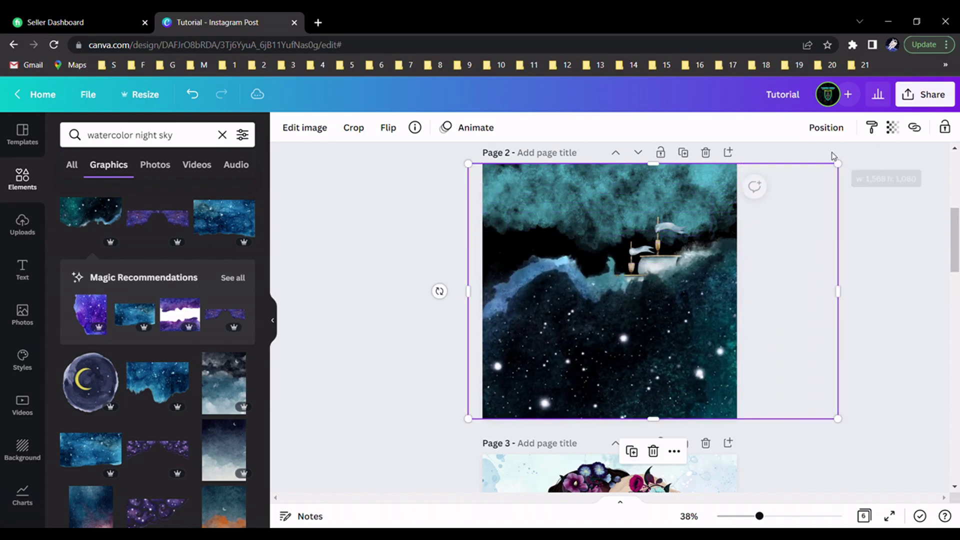
{"action": "left_click_drag", "start_coordinate": [630, 373], "coordinate": [600, 353]}
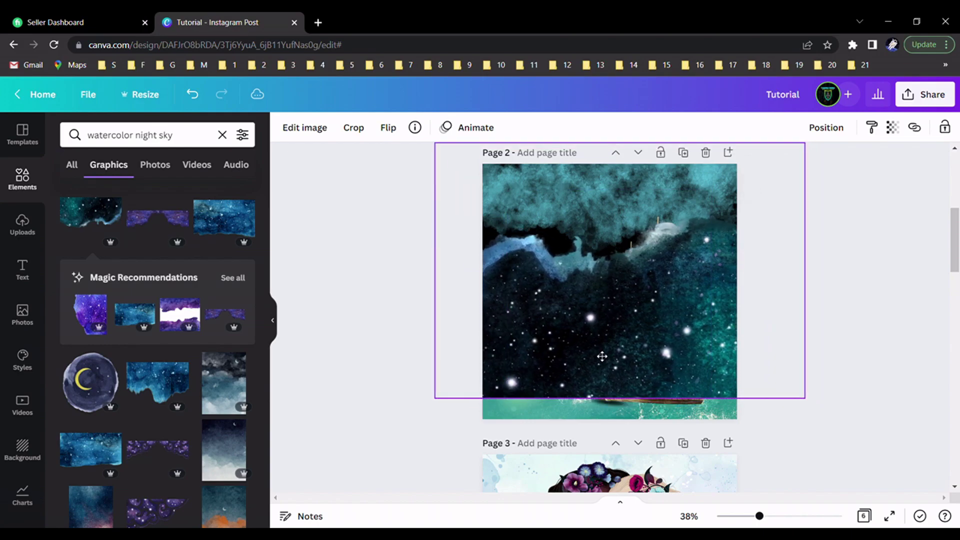
Send the starry night sky graphic to the back, behind the clouds, ship and dolphin
{"action": "right_click", "coordinate": [570, 324]}
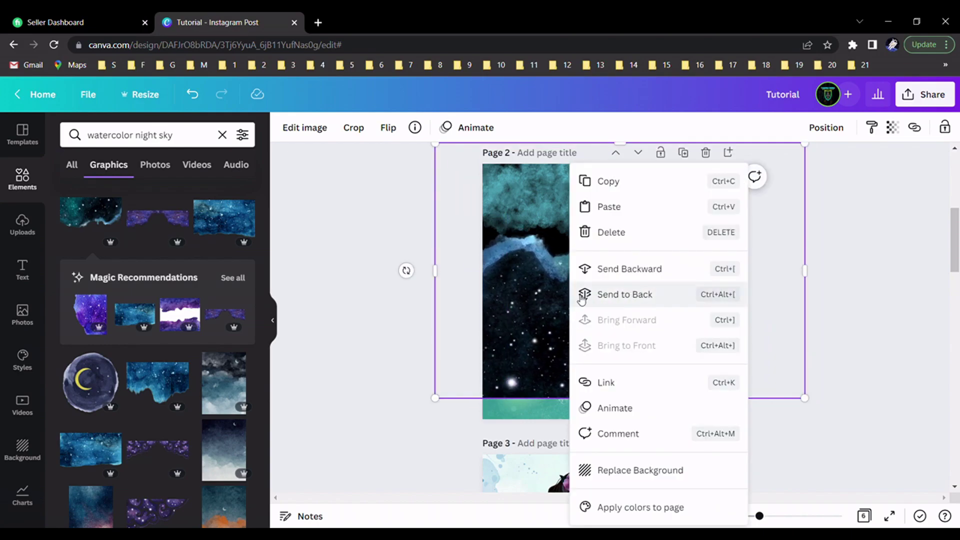
{"action": "left_click", "coordinate": [651, 295]}
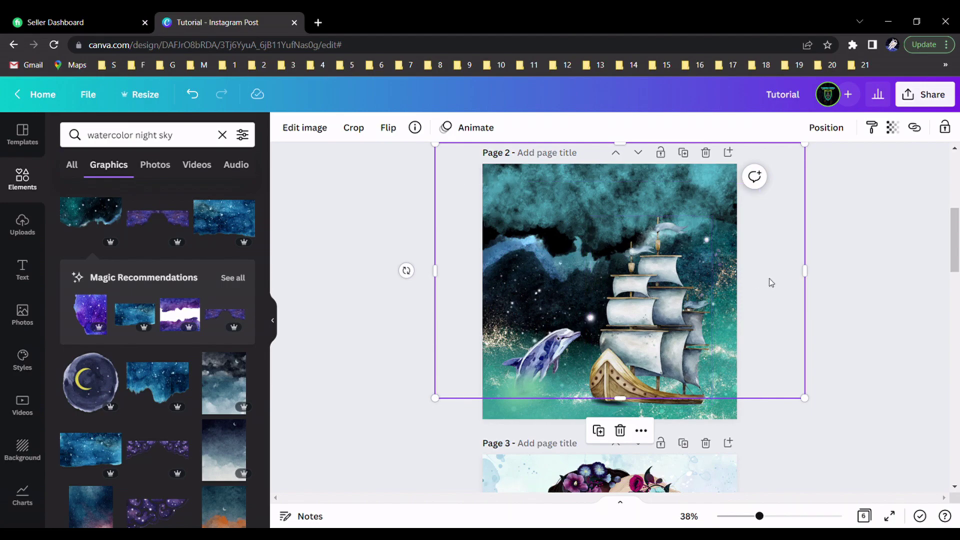
{"action": "left_click", "coordinate": [844, 299]}
{"action": "scroll", "coordinate": [843, 299], "scroll_direction": "up", "scroll_amount": 1}
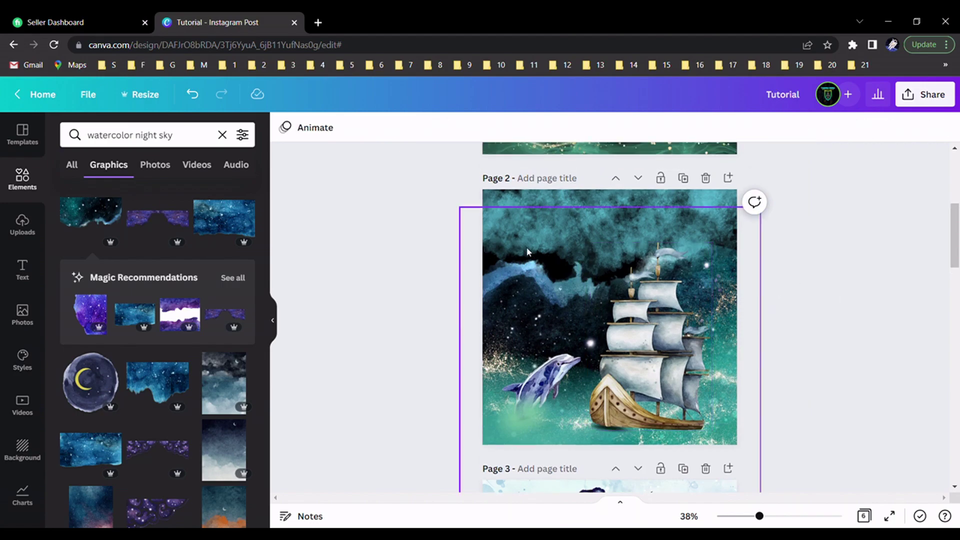
Shift and trim the upper edge of the large square graphic spanning sky and sea, and nudge the dark sky layer slightly upward
{"action": "mouse_move", "coordinate": [508, 288]}
{"action": "left_mouse_down"}
{"action": "mouse_move", "coordinate": [509, 266]}
{"action": "mouse_move", "coordinate": [514, 296]}
{"action": "left_mouse_up"}
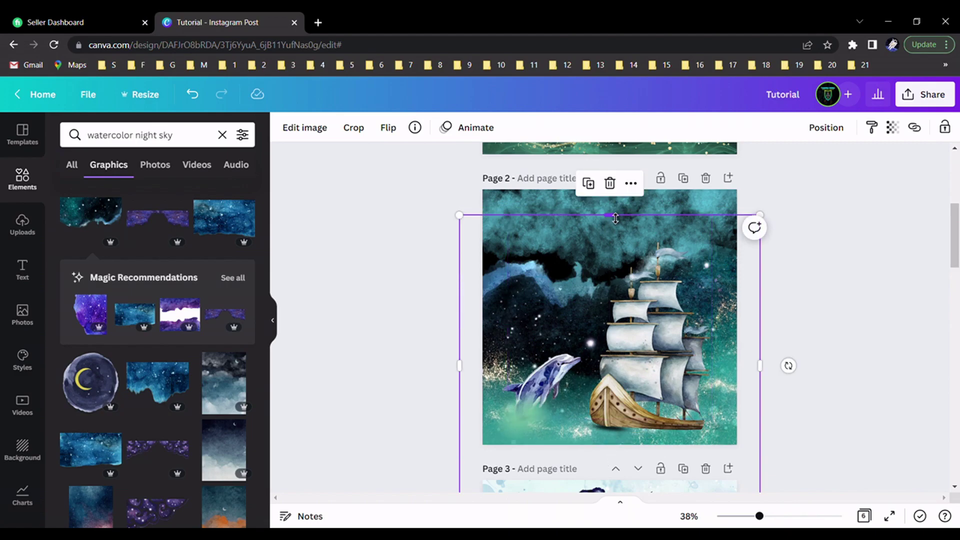
{"action": "left_click_drag", "start_coordinate": [618, 219], "coordinate": [613, 280]}
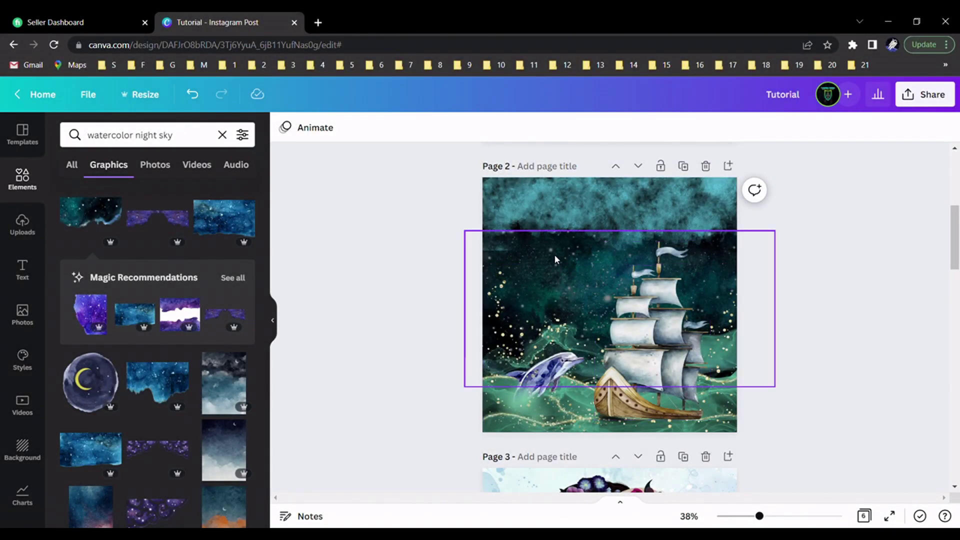
{"action": "left_click_drag", "start_coordinate": [551, 259], "coordinate": [547, 254]}
{"action": "left_click", "coordinate": [861, 336]}
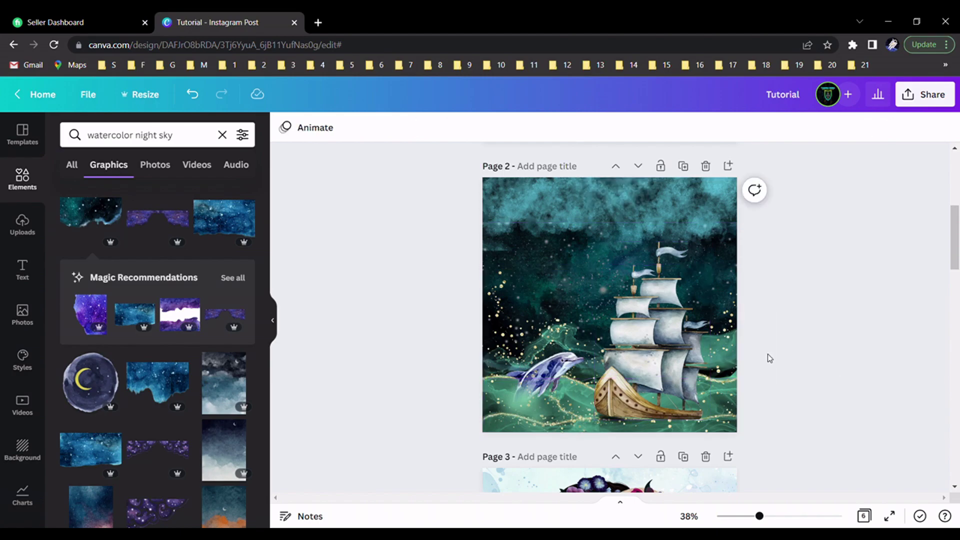
{"action": "scroll", "coordinate": [750, 365], "scroll_direction": "up", "scroll_amount": 2}
{"action": "scroll", "coordinate": [722, 376], "scroll_direction": "down", "scroll_amount": 2}
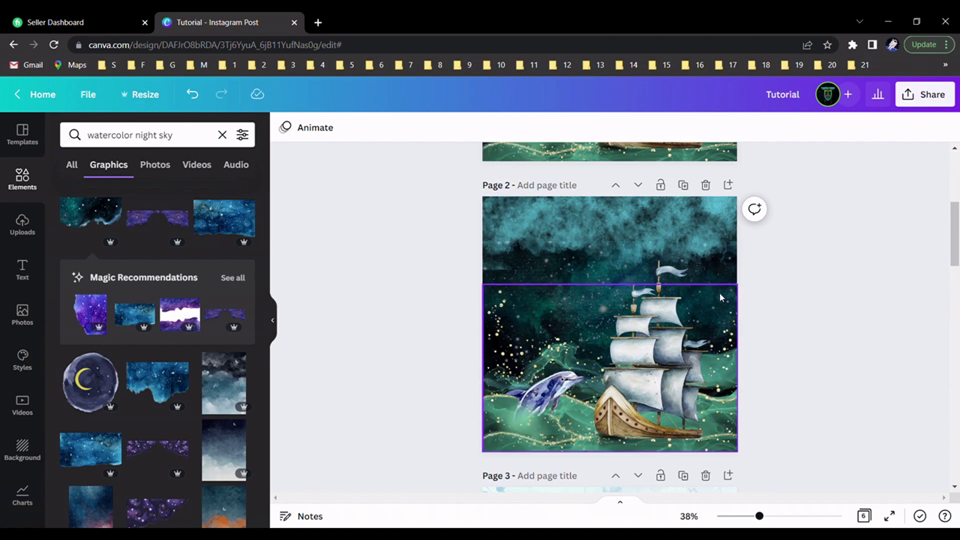
{"action": "scroll", "coordinate": [788, 287], "scroll_direction": "up", "scroll_amount": 7}
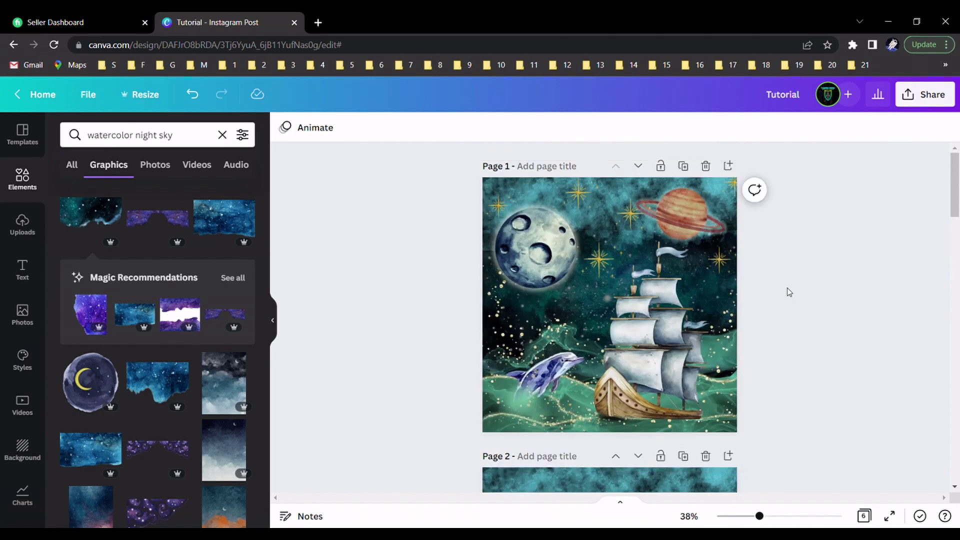
Compare page 2's scene with the finished illustration on page 1 to see which sky elements are missing
{"action": "scroll", "coordinate": [788, 287], "scroll_direction": "down", "scroll_amount": 9}
{"action": "scroll", "coordinate": [829, 276], "scroll_direction": "up", "scroll_amount": 1}
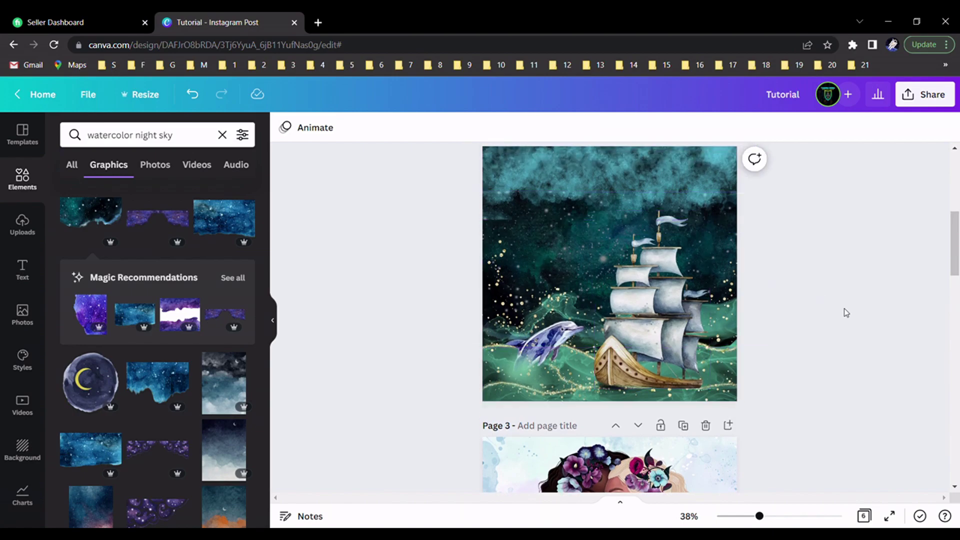
{"action": "scroll", "coordinate": [844, 308], "scroll_direction": "up", "scroll_amount": 2}
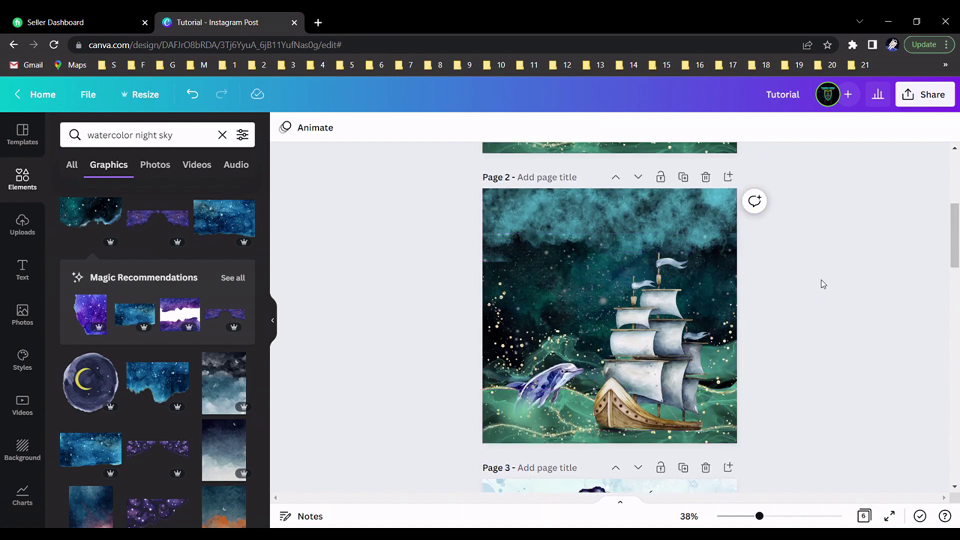
{"action": "scroll", "coordinate": [821, 280], "scroll_direction": "up", "scroll_amount": 8}
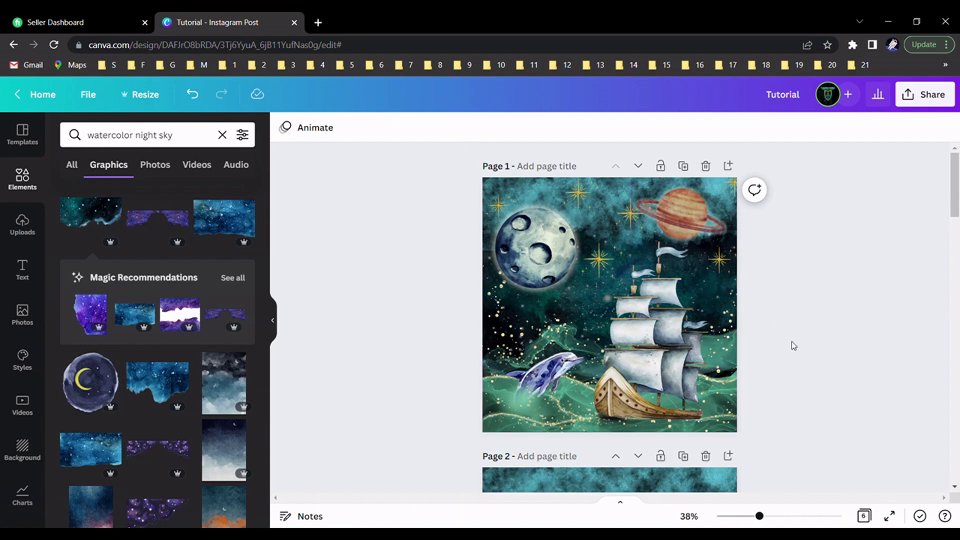
{"action": "scroll", "coordinate": [783, 370], "scroll_direction": "down", "scroll_amount": 5}
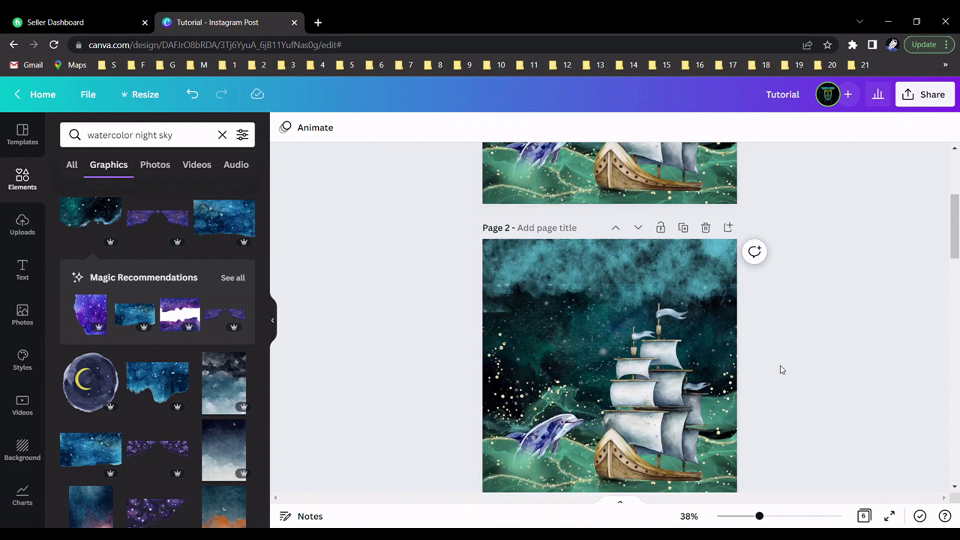
{"action": "scroll", "coordinate": [560, 346], "scroll_direction": "down", "scroll_amount": 1}
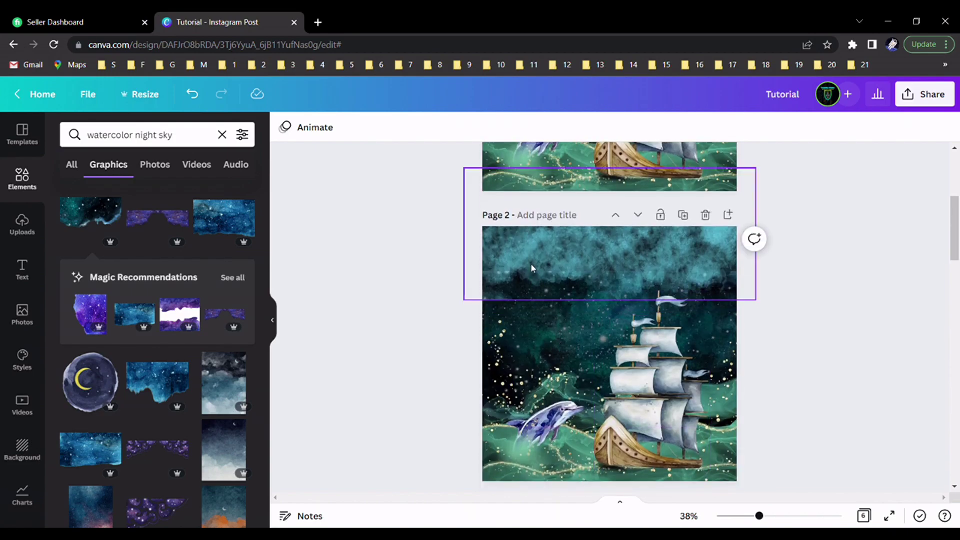
Search the elements for "water color moon" and limit the results to graphics
{"action": "left_click", "coordinate": [222, 135]}
{"action": "scroll", "coordinate": [805, 337], "scroll_direction": "down", "scroll_amount": 2}
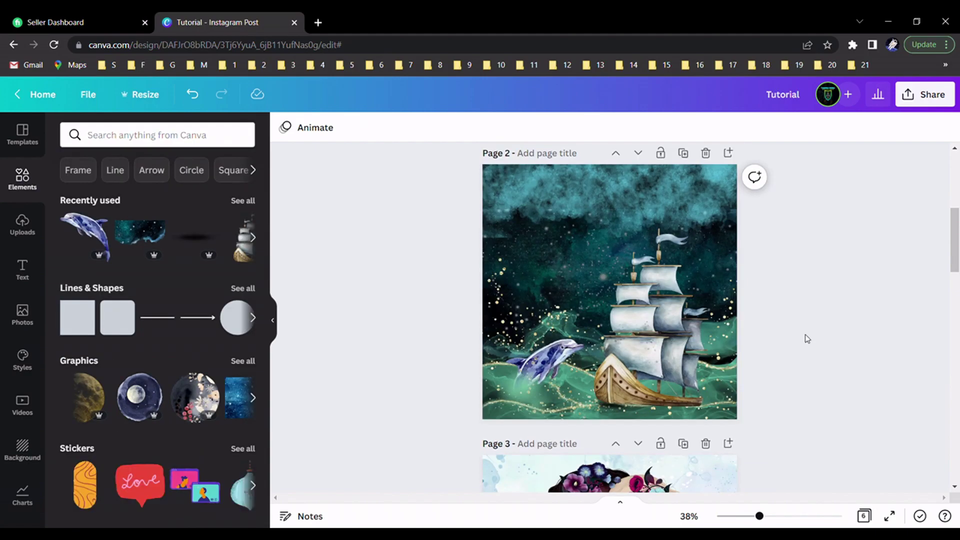
{"action": "scroll", "coordinate": [575, 278], "scroll_direction": "up", "scroll_amount": 1}
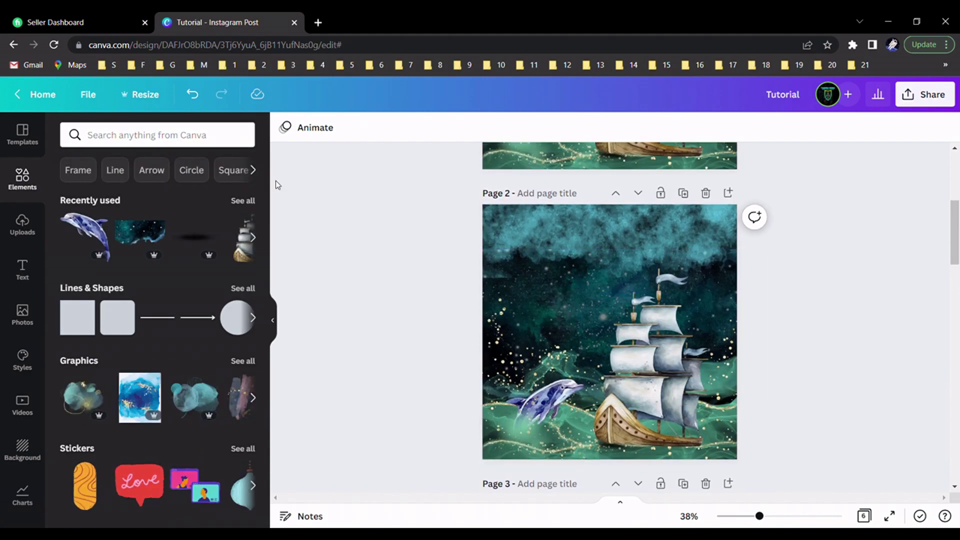
{"action": "left_click", "coordinate": [187, 144]}
{"action": "type", "text": "wate"}
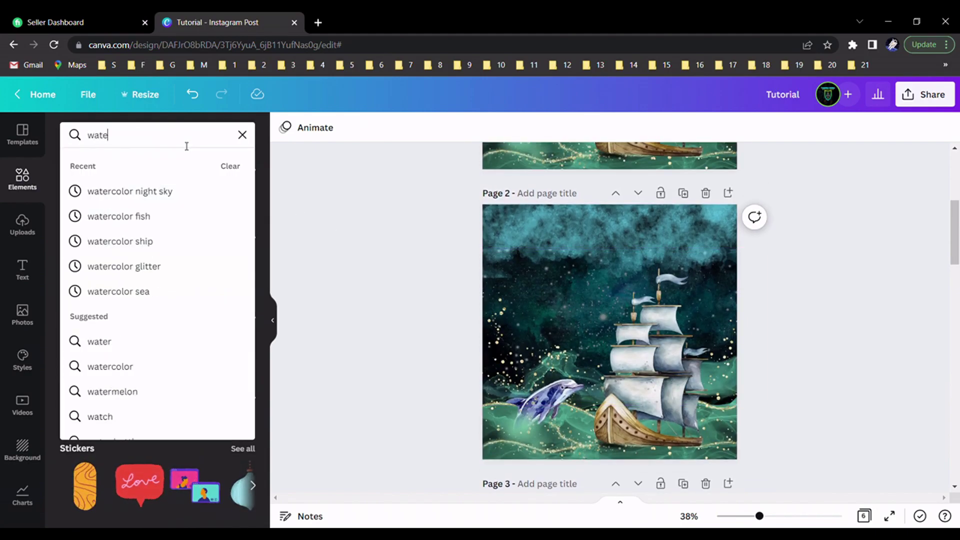
{"action": "type", "text": "r color moon"}
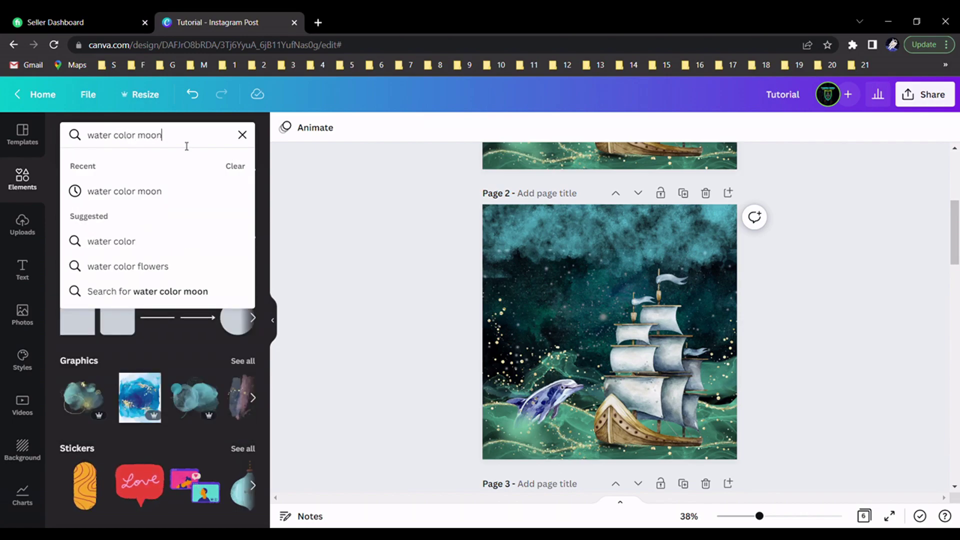
{"action": "key", "text": "Return"}
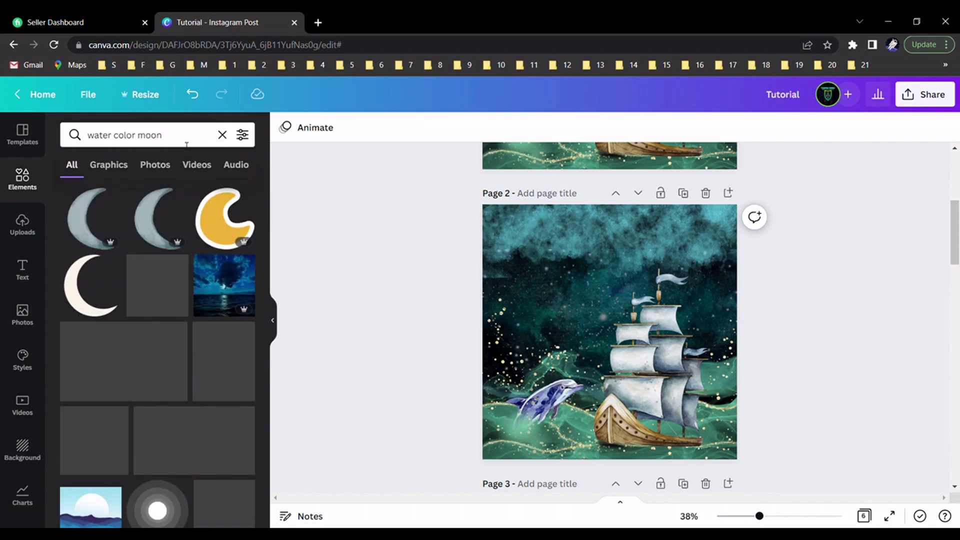
{"action": "left_click", "coordinate": [111, 166]}
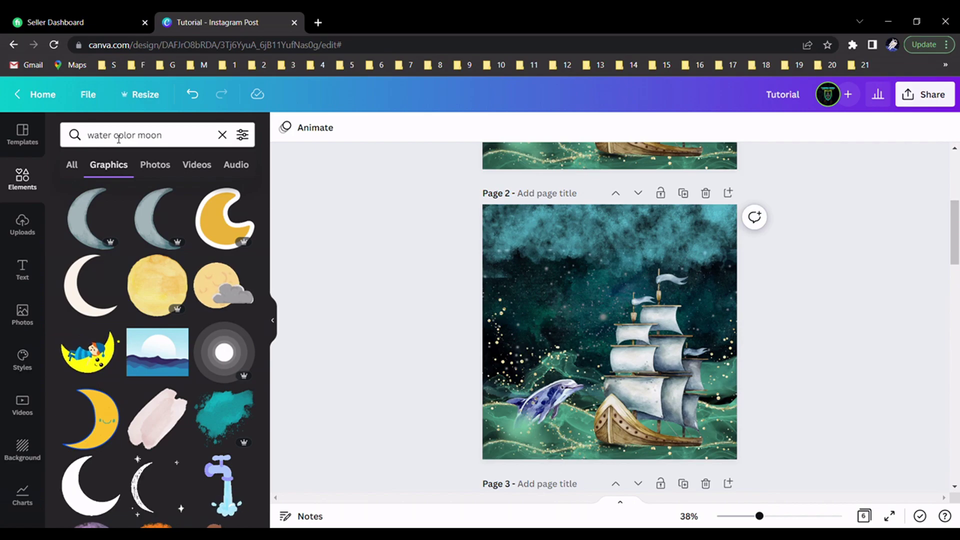
Correct the element search to "watercolor moon", keeping the graphics results
{"action": "left_click", "coordinate": [119, 138]}
{"action": "key", "text": "BackSpace"}
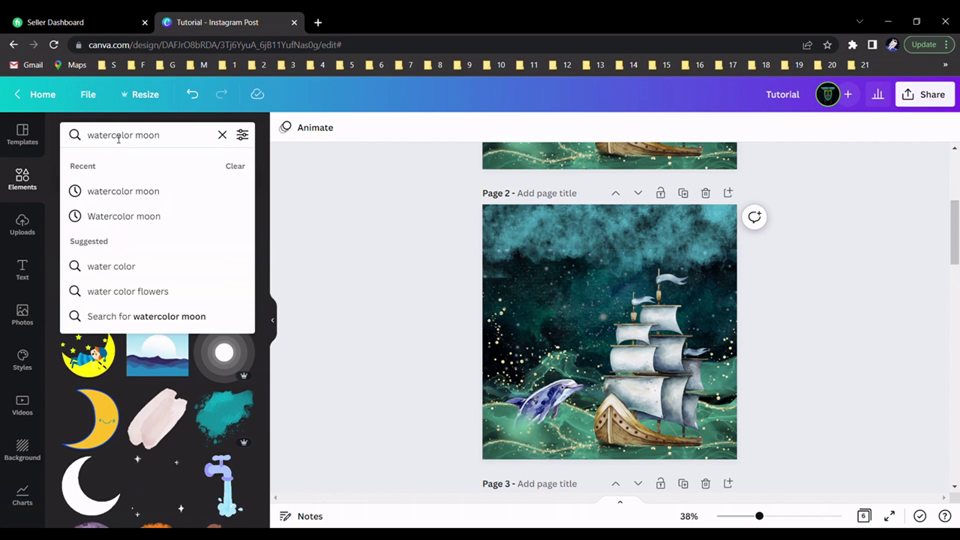
{"action": "key", "text": "Return"}
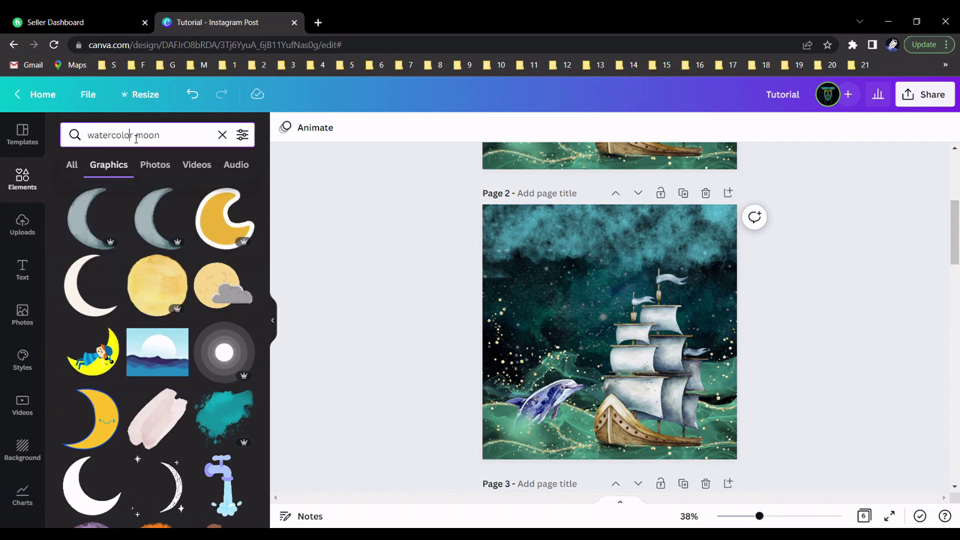
{"action": "double_click", "coordinate": [130, 135]}
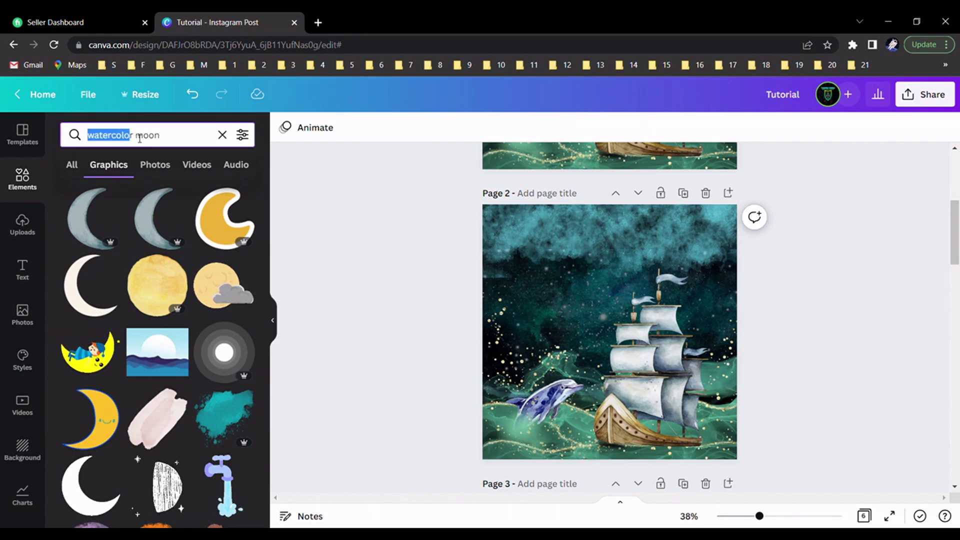
{"action": "left_click_drag", "start_coordinate": [134, 135], "coordinate": [89, 140]}
{"action": "key", "text": "Return"}
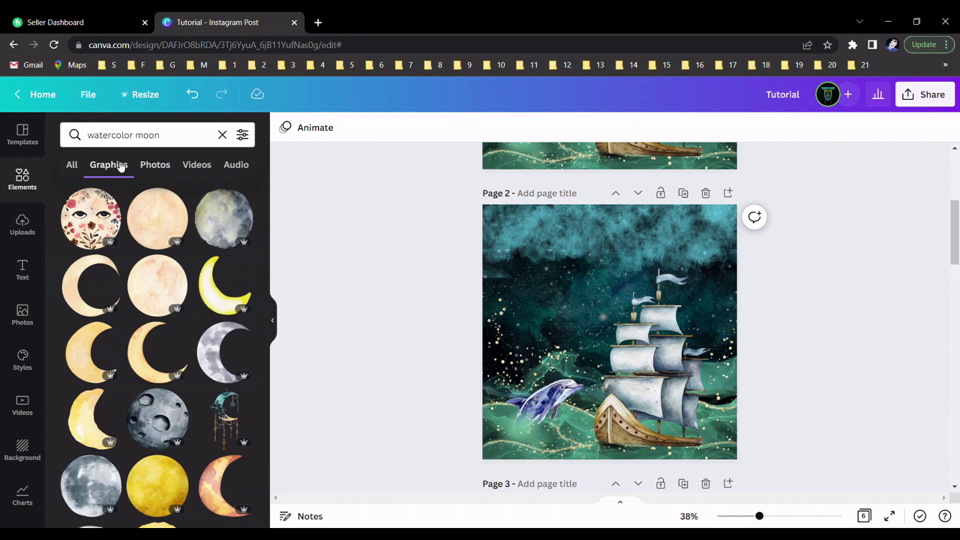
Add the grey cratered full moon graphic to page 2, shrink it and place it in the sky left of the ship
{"action": "scroll", "coordinate": [114, 270], "scroll_direction": "down", "scroll_amount": 1}
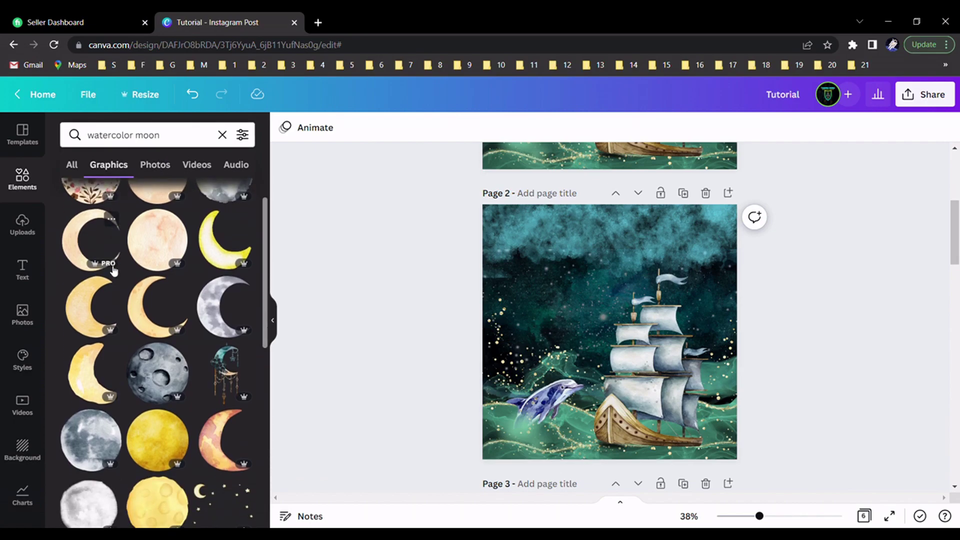
{"action": "left_click", "coordinate": [149, 362]}
{"action": "left_click_drag", "start_coordinate": [716, 441], "coordinate": [603, 333]}
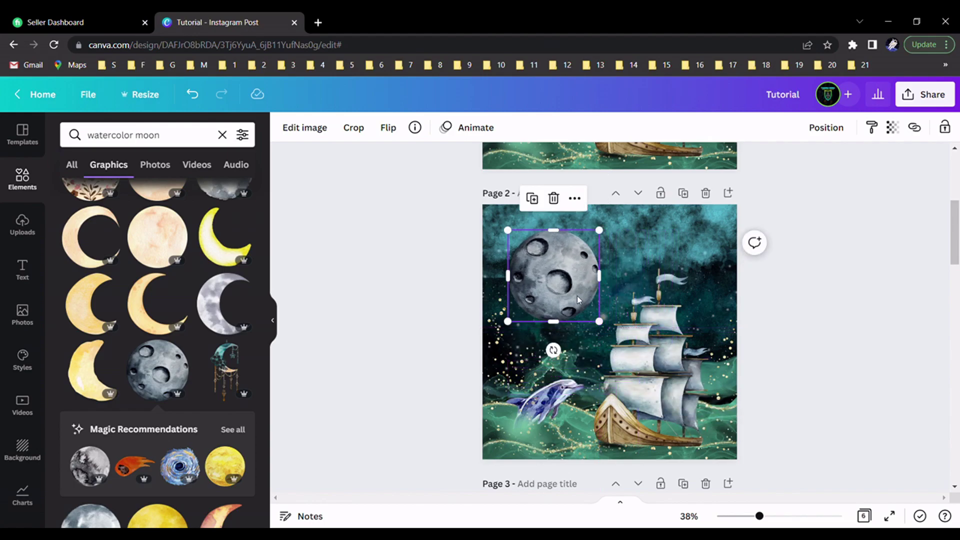
{"action": "left_click_drag", "start_coordinate": [575, 296], "coordinate": [567, 295]}
{"action": "left_click", "coordinate": [384, 287]}
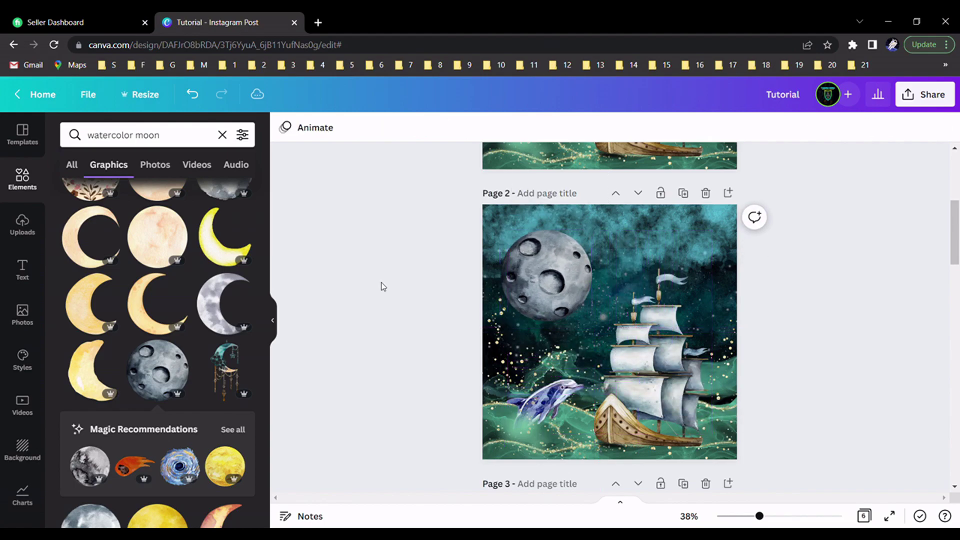
Give the moon a Glow shadow and open the glow's settings
{"action": "left_click", "coordinate": [515, 276]}
{"action": "left_click", "coordinate": [318, 138]}
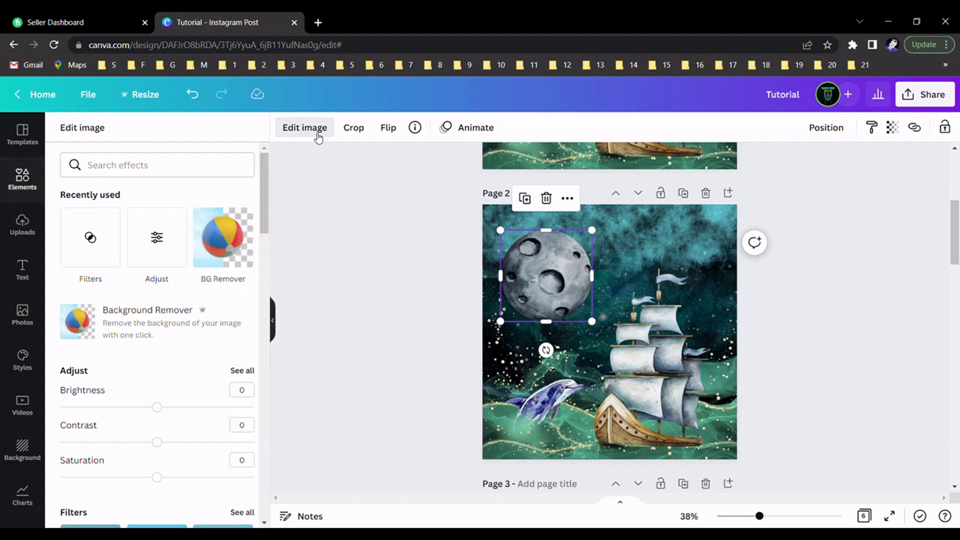
{"action": "scroll", "coordinate": [210, 308], "scroll_direction": "down", "scroll_amount": 4}
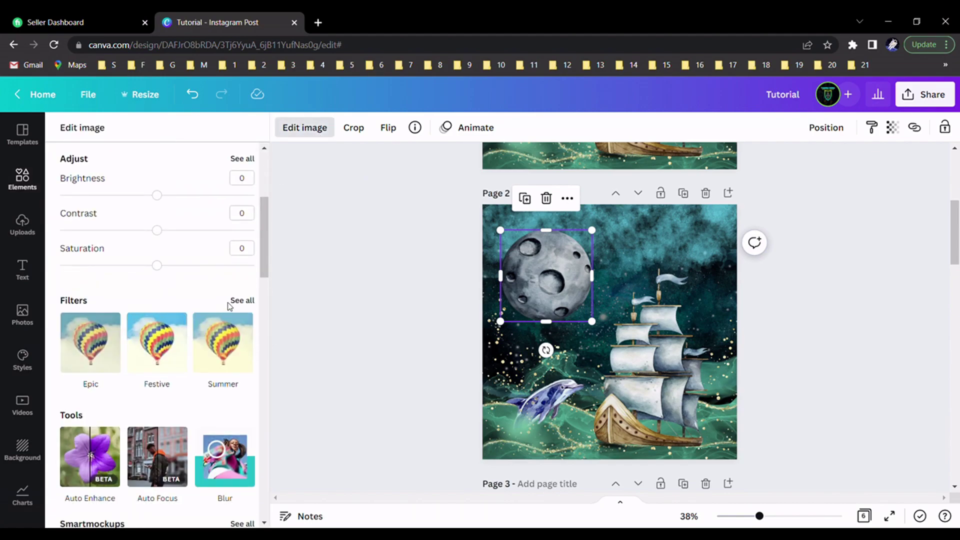
{"action": "scroll", "coordinate": [189, 289], "scroll_direction": "up", "scroll_amount": 5}
{"action": "scroll", "coordinate": [169, 306], "scroll_direction": "down", "scroll_amount": 1}
{"action": "scroll", "coordinate": [169, 305], "scroll_direction": "down", "scroll_amount": 10}
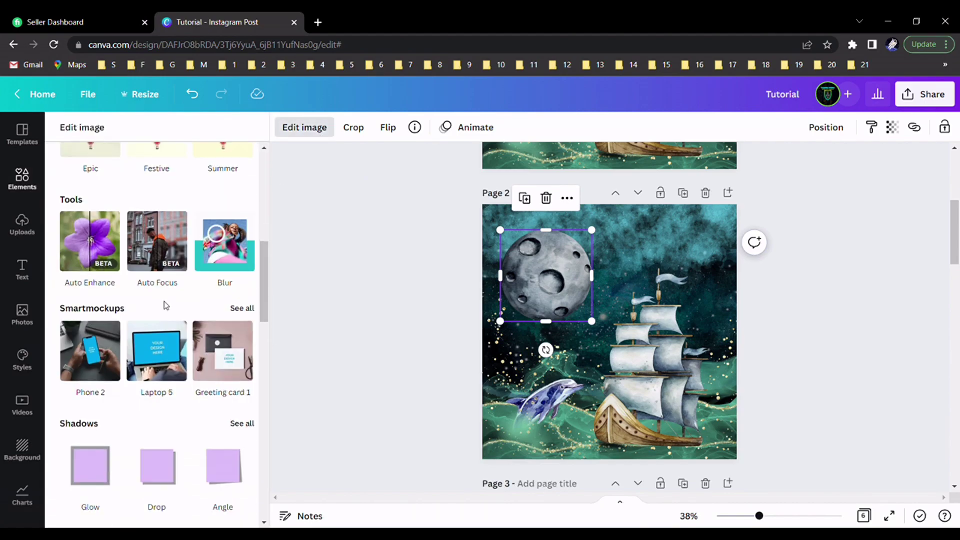
{"action": "left_click", "coordinate": [248, 330]}
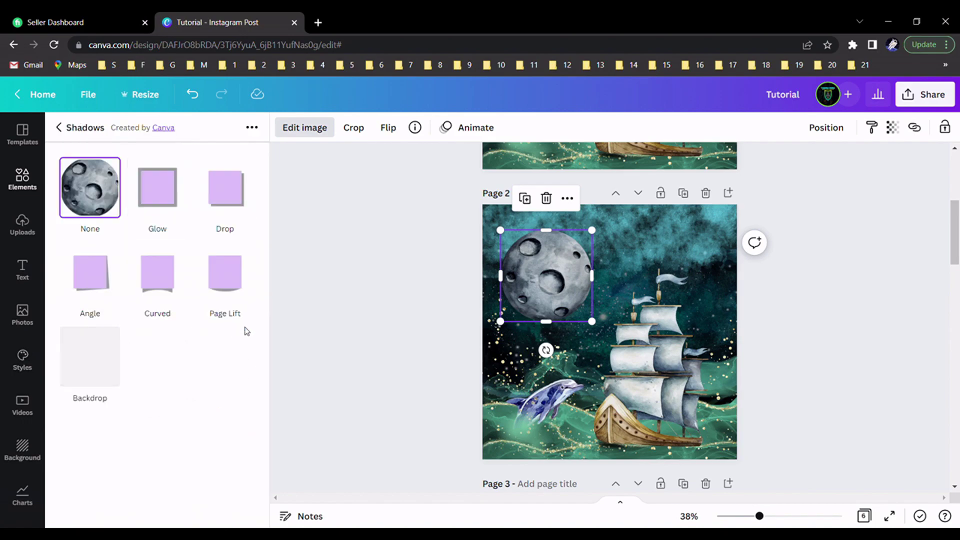
{"action": "left_click", "coordinate": [162, 201]}
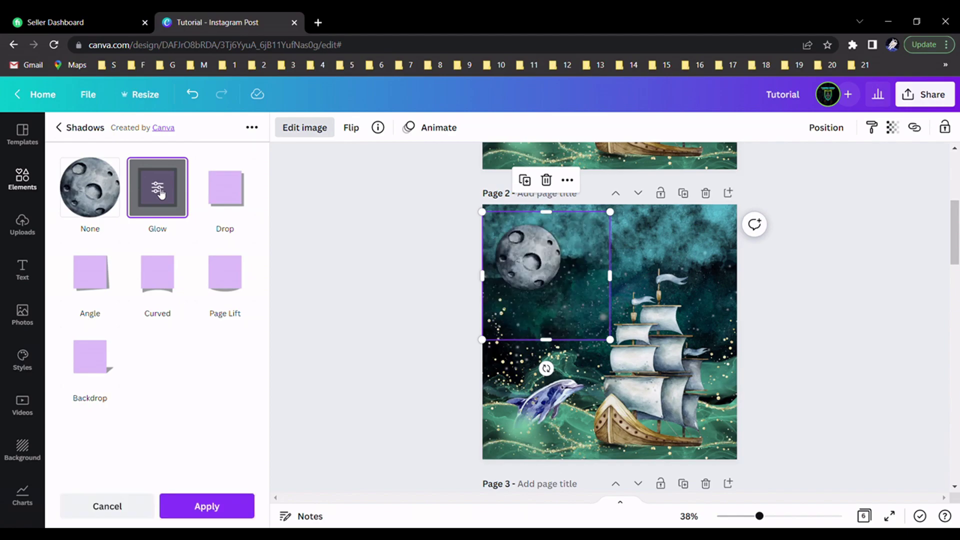
{"action": "left_click", "coordinate": [161, 198]}
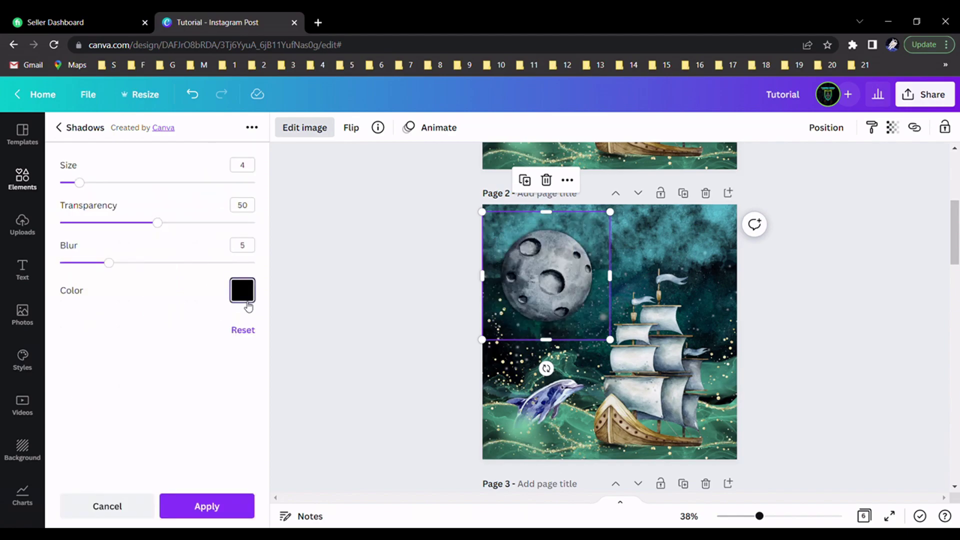
Set the moon's glow to the off-white document color with size 11, transparency 32 and blur 7, and apply it
{"action": "left_click", "coordinate": [248, 300]}
{"action": "left_click", "coordinate": [337, 343]}
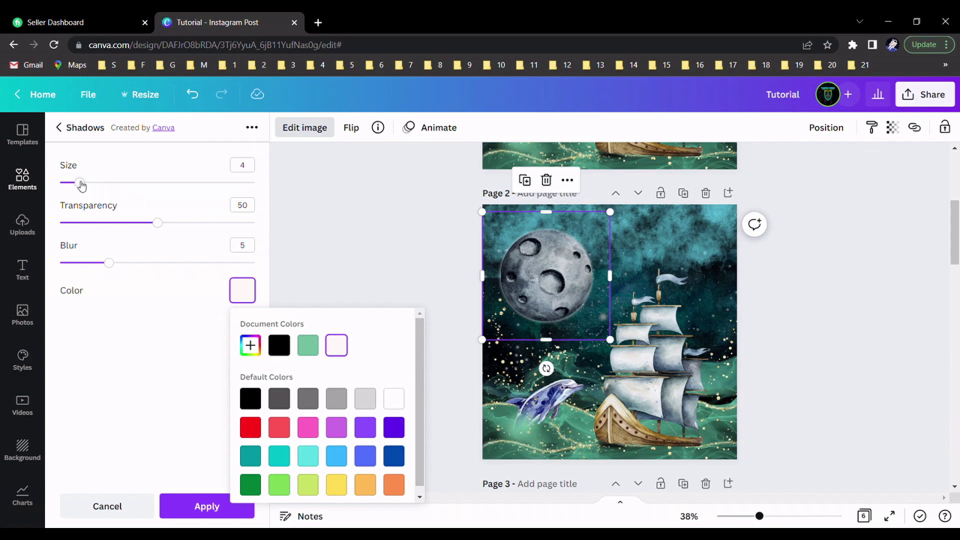
{"action": "left_click_drag", "start_coordinate": [82, 186], "coordinate": [120, 185]}
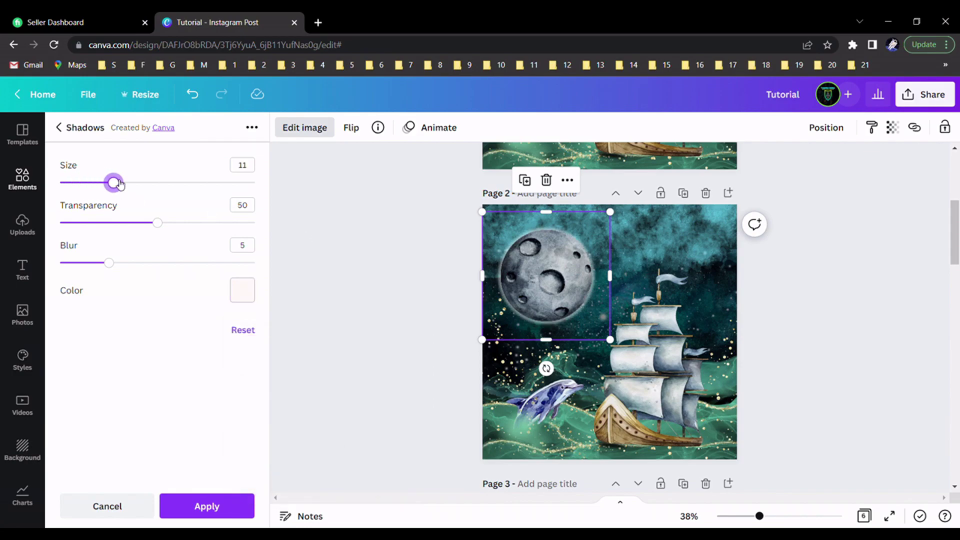
{"action": "left_click_drag", "start_coordinate": [155, 223], "coordinate": [129, 266]}
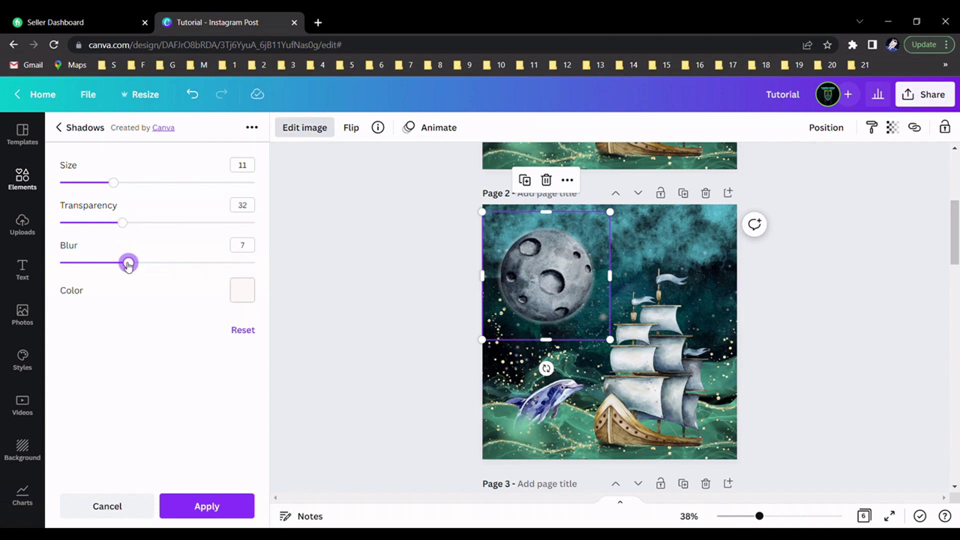
{"action": "left_click", "coordinate": [206, 500]}
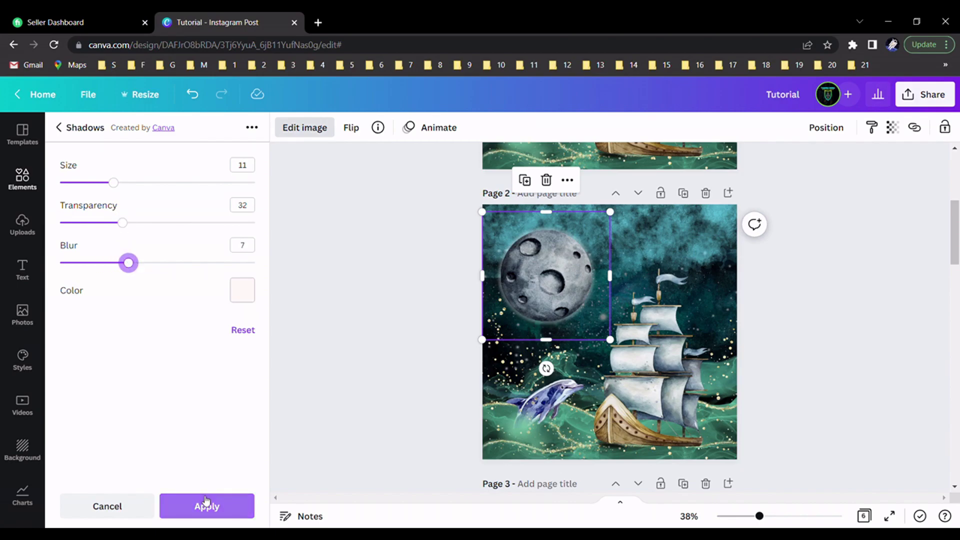
{"action": "left_click", "coordinate": [224, 507]}
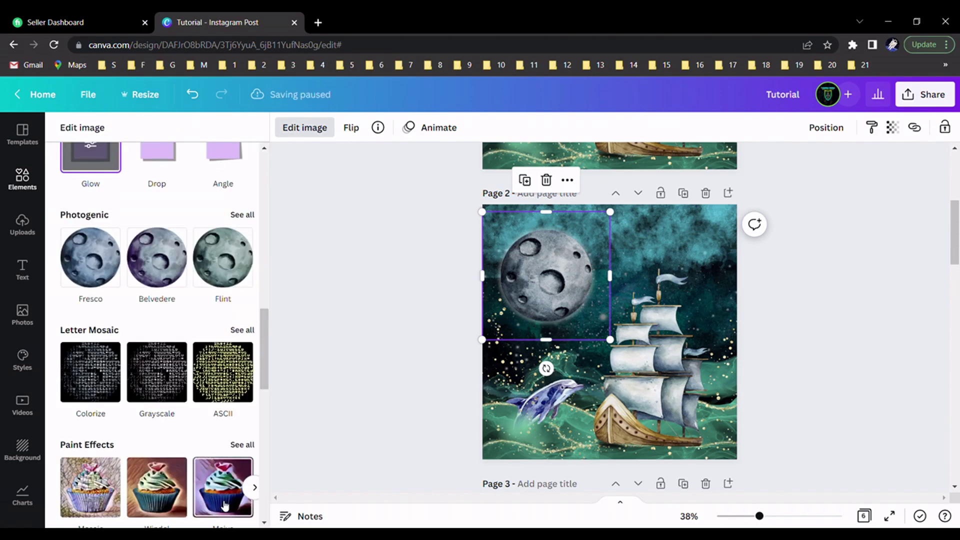
{"action": "key", "text": "Escape"}
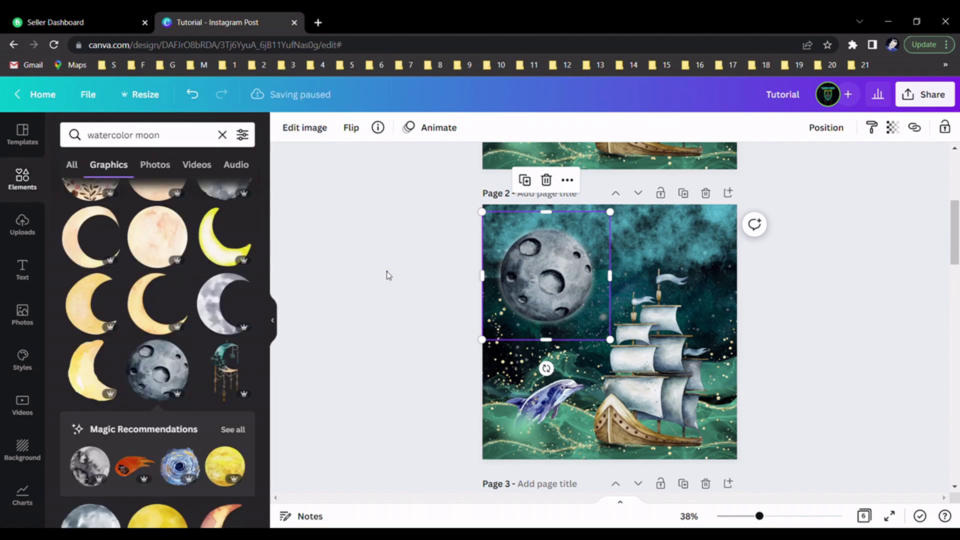
{"action": "left_click", "coordinate": [386, 272]}
Apply the Festive filter to the moon on page 2
{"action": "scroll", "coordinate": [418, 251], "scroll_direction": "down", "scroll_amount": 1}
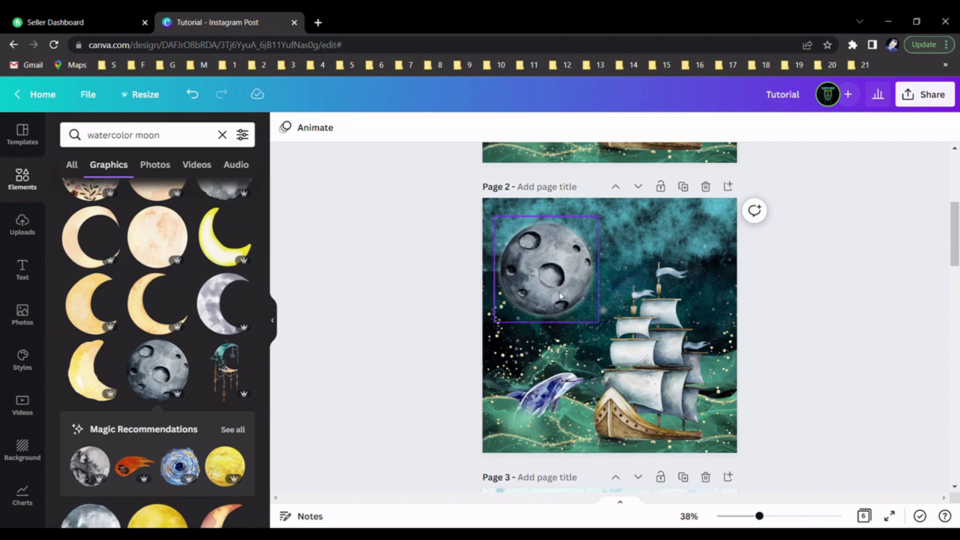
{"action": "left_click", "coordinate": [554, 271]}
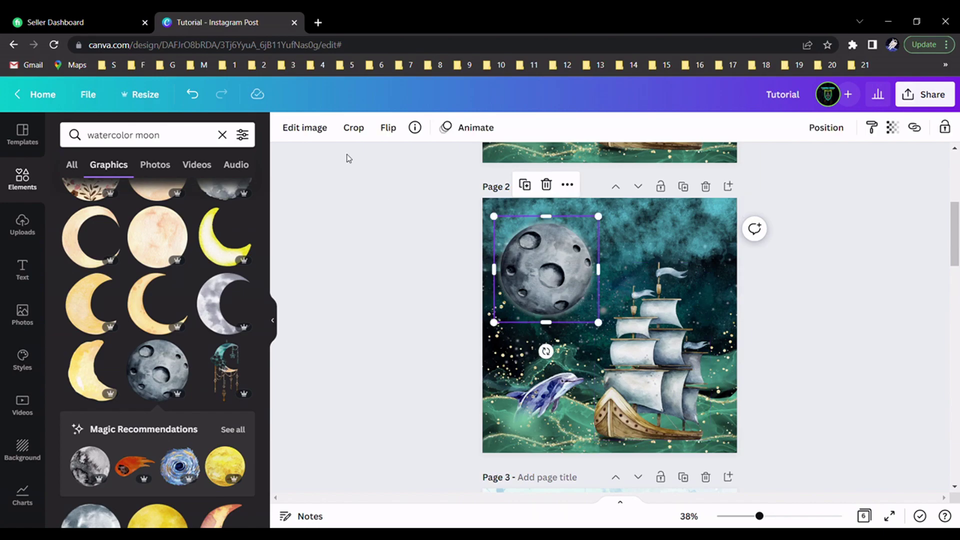
{"action": "left_click", "coordinate": [324, 131]}
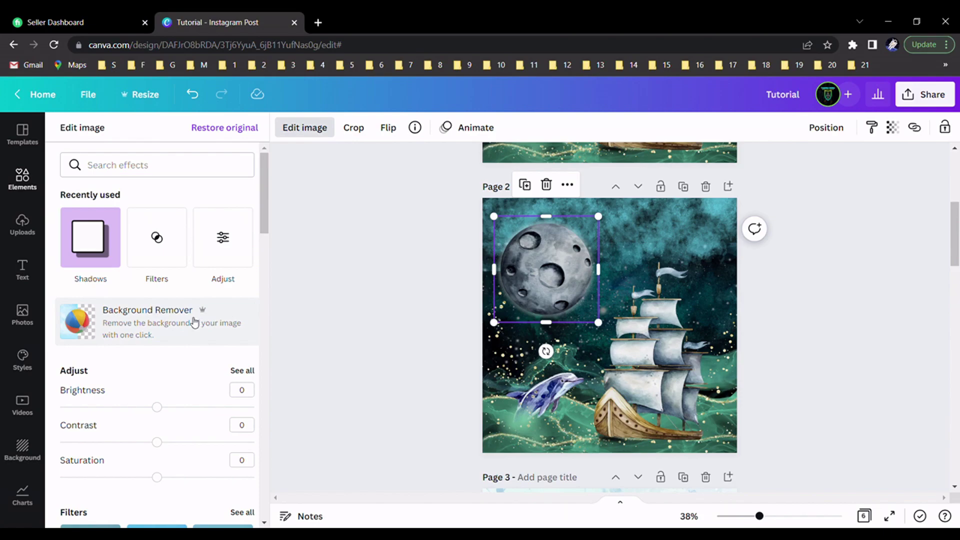
{"action": "scroll", "coordinate": [197, 315], "scroll_direction": "down", "scroll_amount": 3}
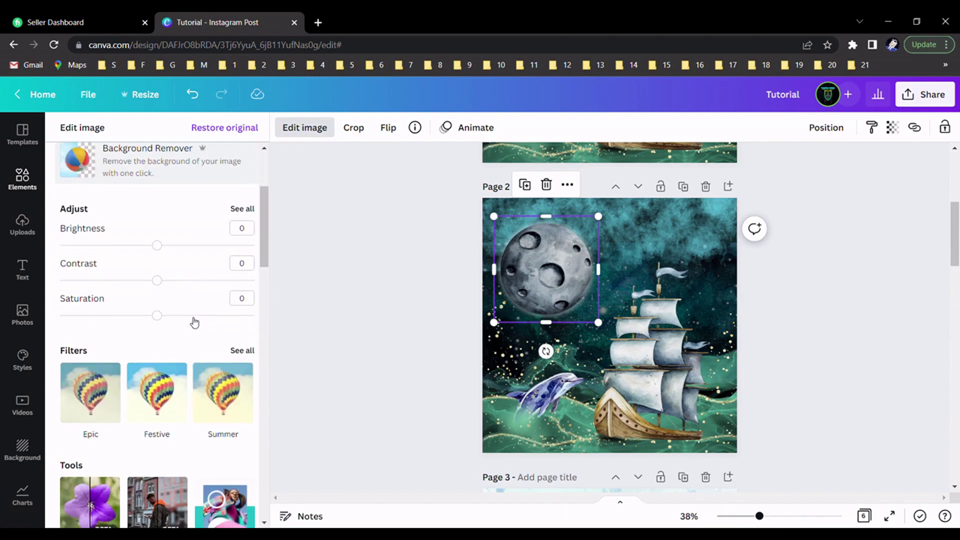
{"action": "left_click", "coordinate": [247, 353]}
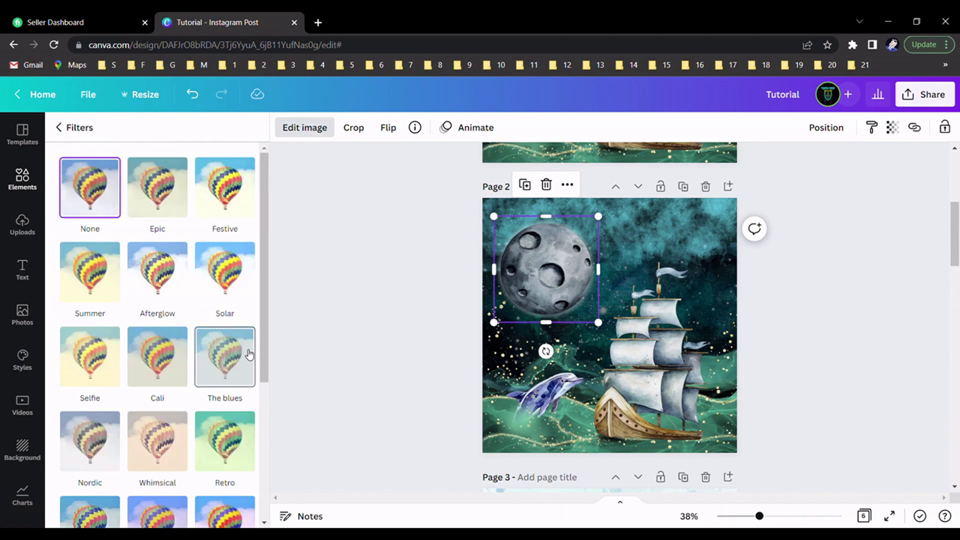
{"action": "left_click", "coordinate": [229, 197]}
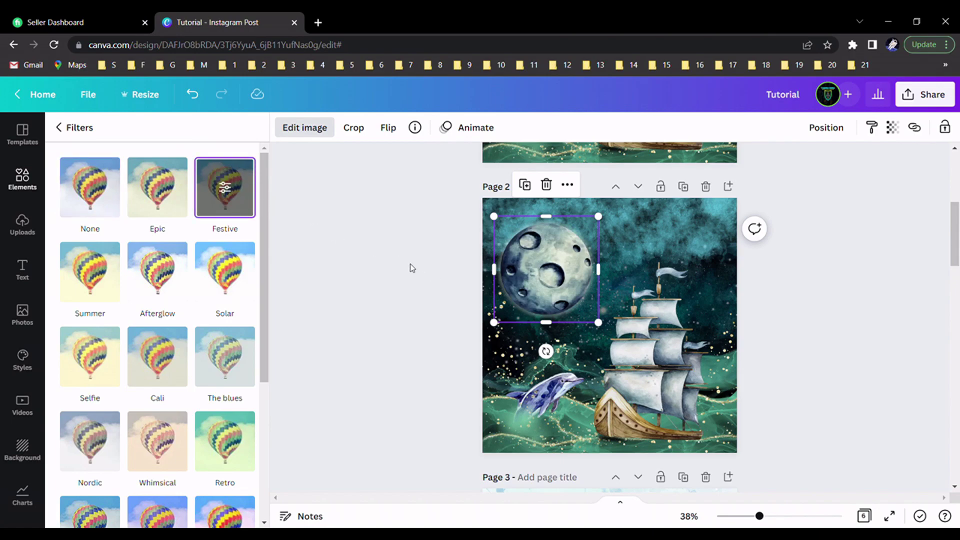
{"action": "left_click", "coordinate": [401, 291]}
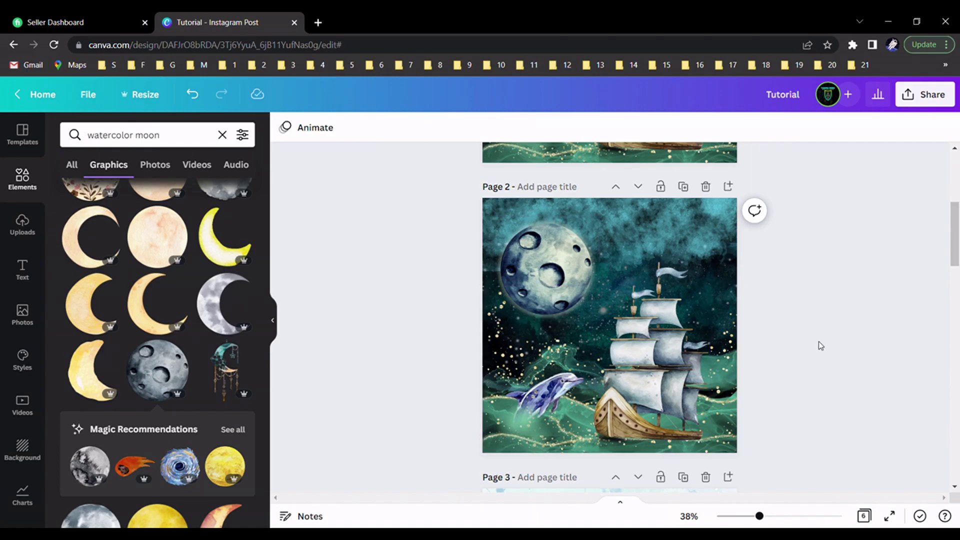
Examine the ringed planet on page 1 and view its image information
{"action": "scroll", "coordinate": [821, 345], "scroll_direction": "up", "scroll_amount": 2}
{"action": "scroll", "coordinate": [820, 346], "scroll_direction": "up", "scroll_amount": 1}
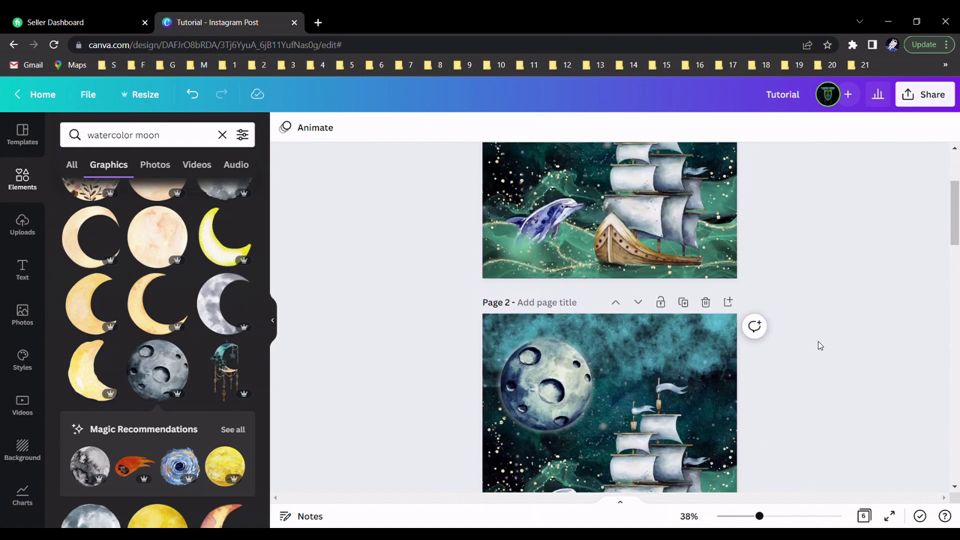
{"action": "scroll", "coordinate": [821, 346], "scroll_direction": "up", "scroll_amount": 4}
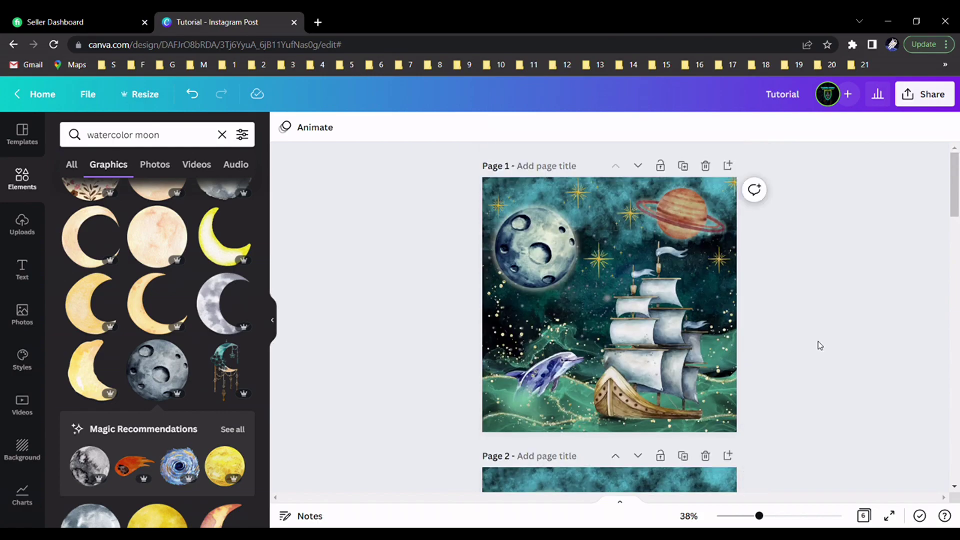
{"action": "left_click", "coordinate": [688, 218]}
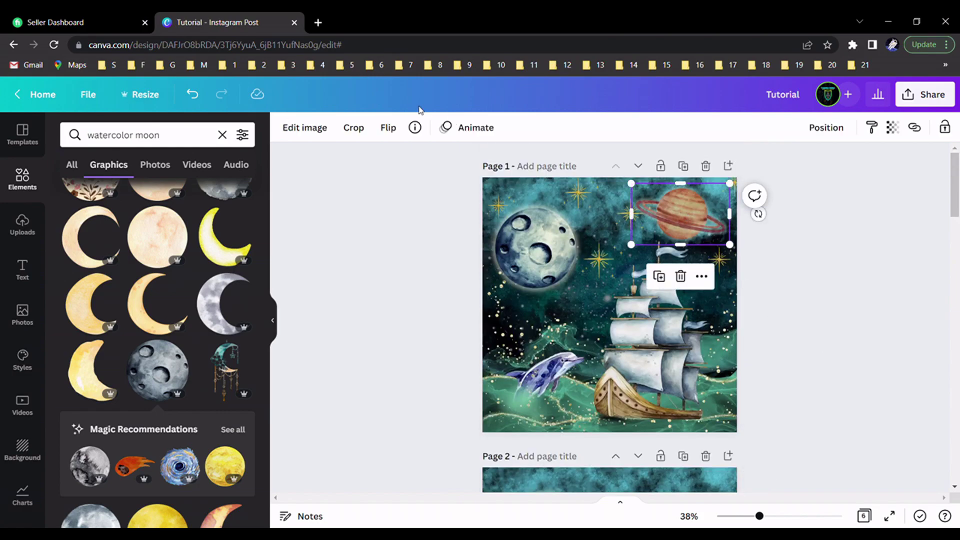
{"action": "left_click", "coordinate": [415, 128]}
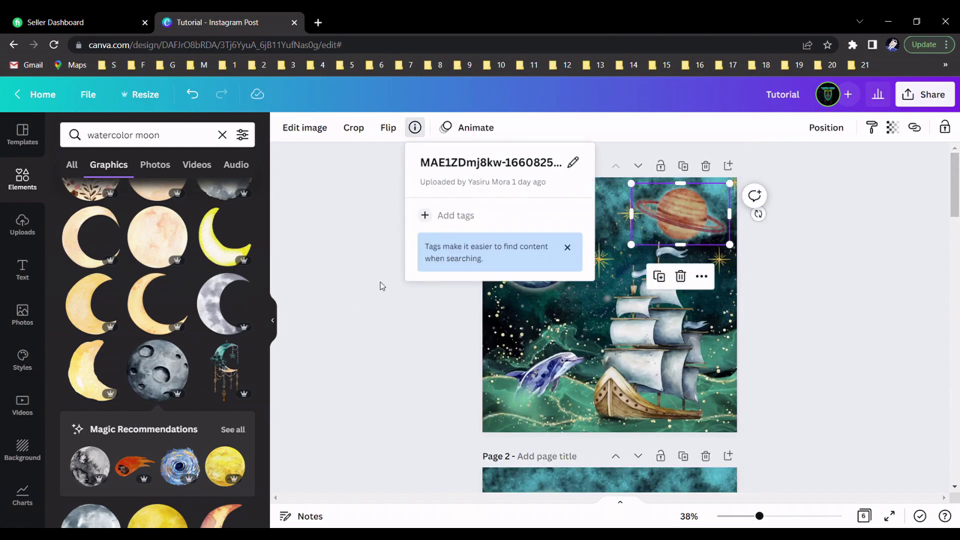
{"action": "left_click", "coordinate": [420, 365]}
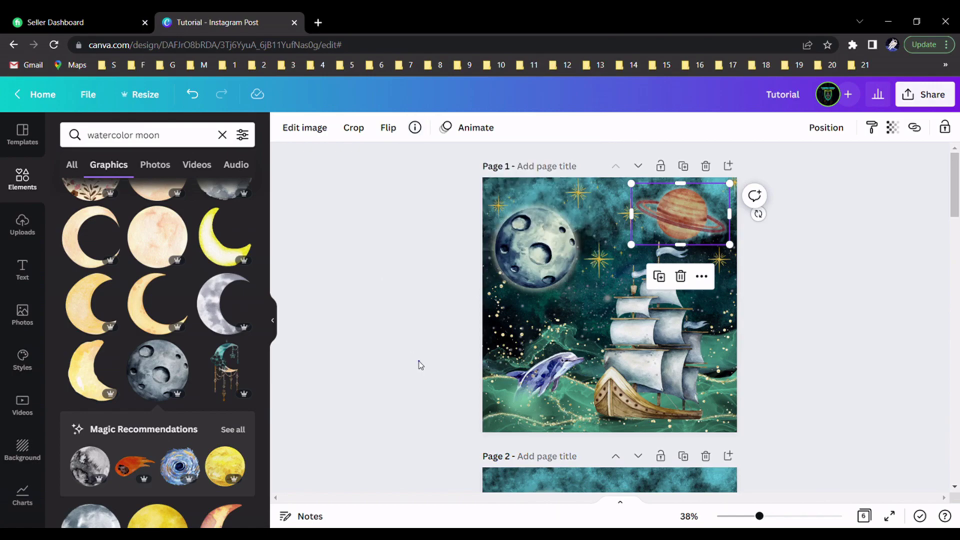
{"action": "left_click", "coordinate": [882, 326]}
Browse the watercolor moon graphics for a planet like the ringed one on page 1, comparing both pages
{"action": "scroll", "coordinate": [882, 327], "scroll_direction": "down", "scroll_amount": 4}
{"action": "scroll", "coordinate": [741, 318], "scroll_direction": "up", "scroll_amount": 4}
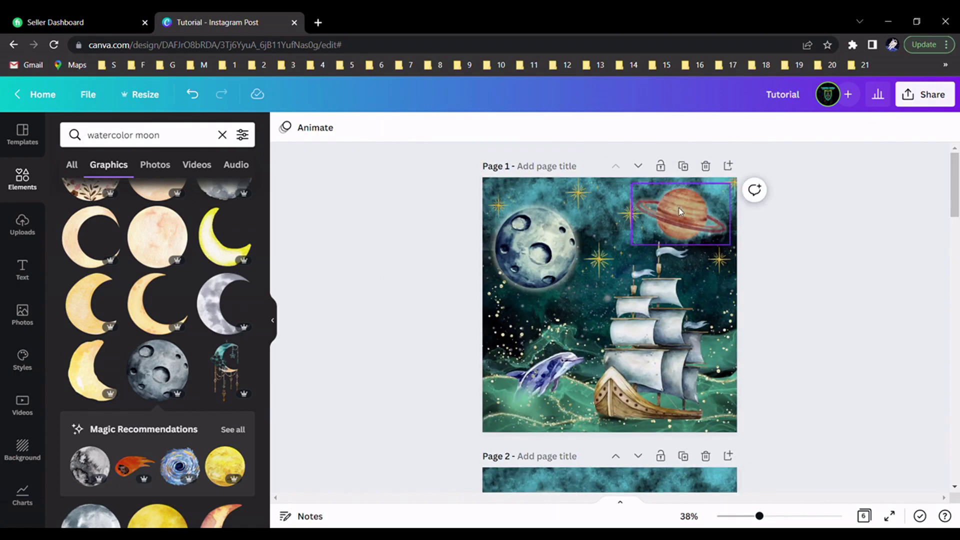
{"action": "scroll", "coordinate": [826, 357], "scroll_direction": "down", "scroll_amount": 4}
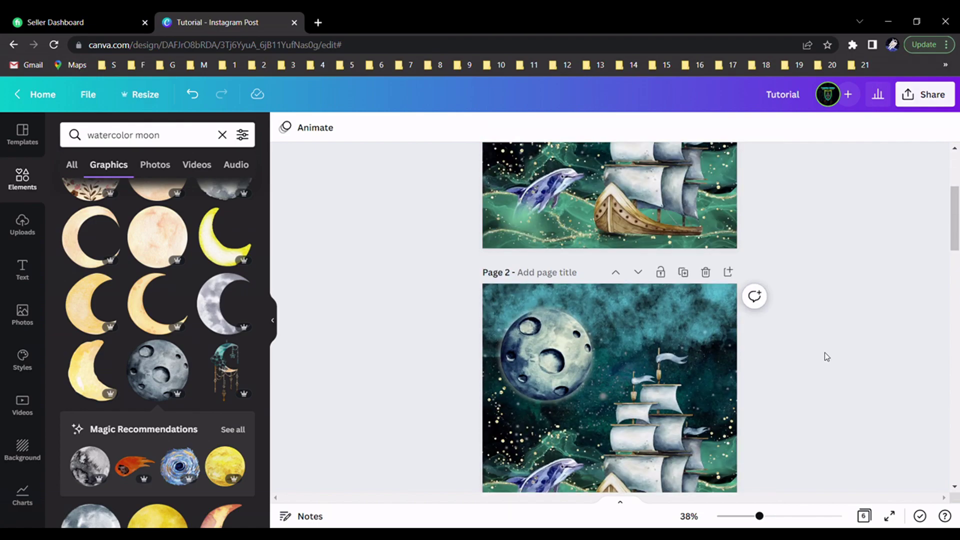
{"action": "left_click", "coordinate": [725, 324]}
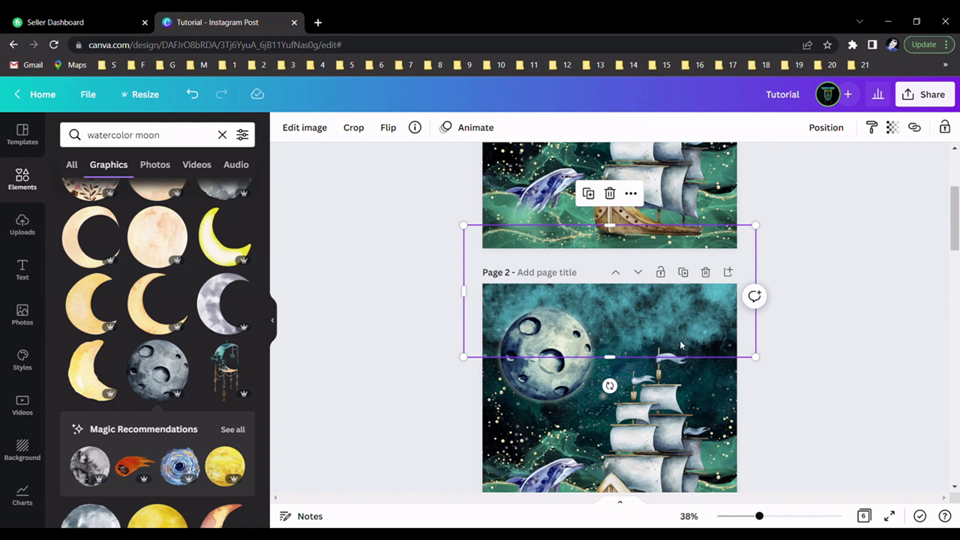
{"action": "scroll", "coordinate": [235, 396], "scroll_direction": "down", "scroll_amount": 5}
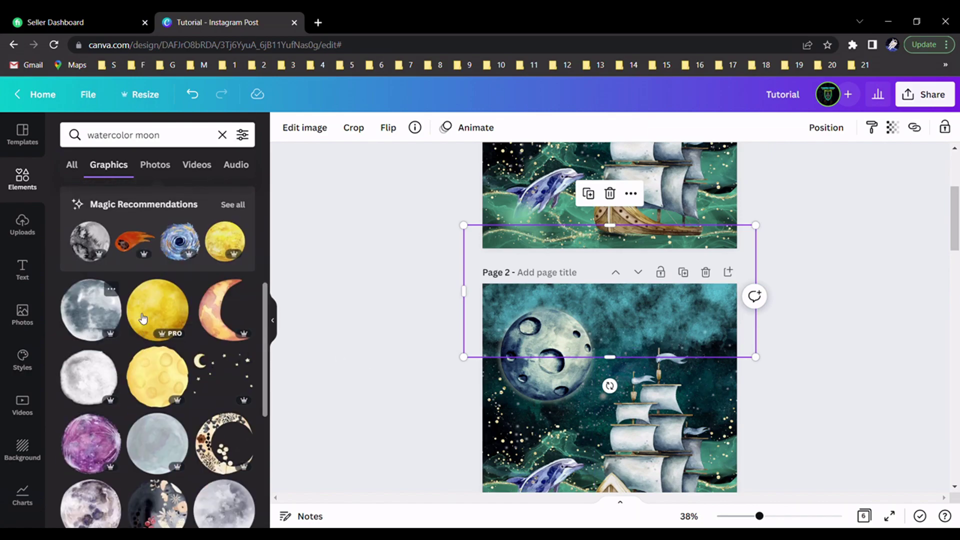
{"action": "scroll", "coordinate": [150, 350], "scroll_direction": "down", "scroll_amount": 1}
{"action": "scroll", "coordinate": [153, 359], "scroll_direction": "down", "scroll_amount": 1}
{"action": "scroll", "coordinate": [862, 333], "scroll_direction": "up", "scroll_amount": 4}
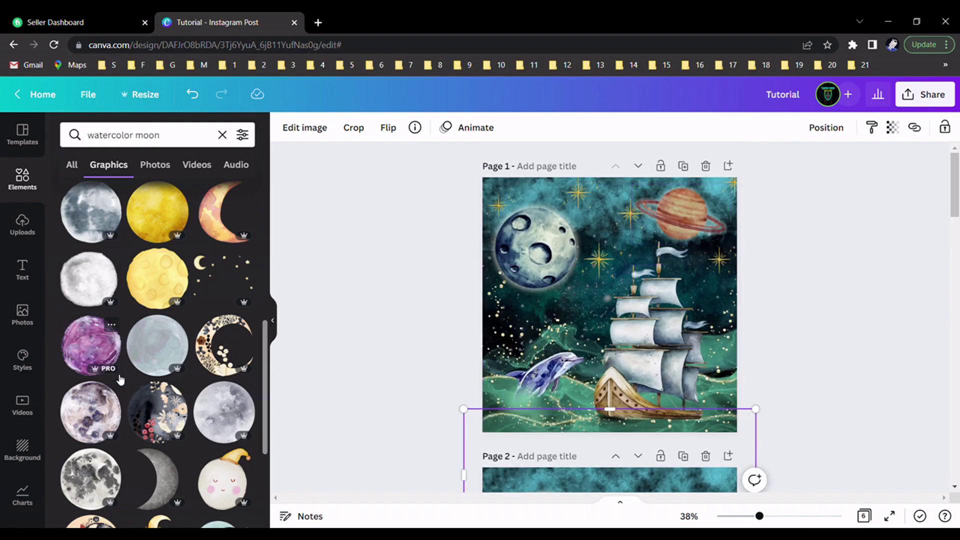
{"action": "scroll", "coordinate": [113, 274], "scroll_direction": "down", "scroll_amount": 5}
{"action": "scroll", "coordinate": [113, 274], "scroll_direction": "down", "scroll_amount": 5}
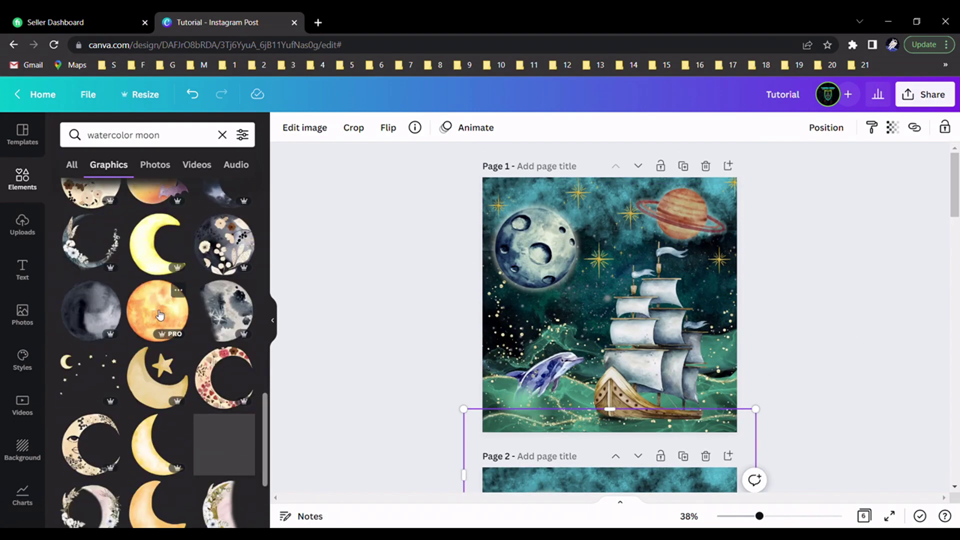
{"action": "scroll", "coordinate": [163, 267], "scroll_direction": "down", "scroll_amount": 3}
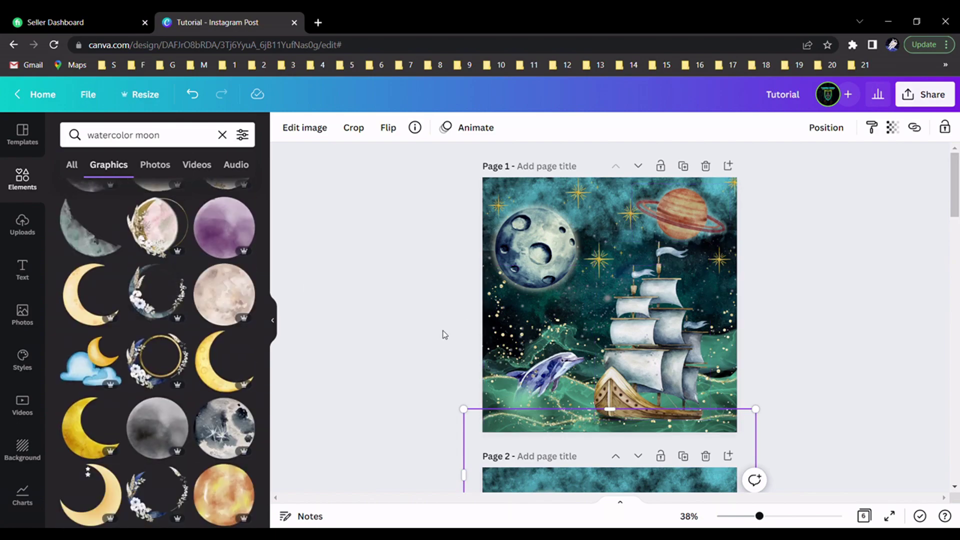
Copy the orange ringed planet from page 1 and paste it into page 2's sky above the ship
{"action": "right_click", "coordinate": [698, 210]}
{"action": "left_click", "coordinate": [730, 191]}
{"action": "scroll", "coordinate": [700, 250], "scroll_direction": "down", "scroll_amount": 5}
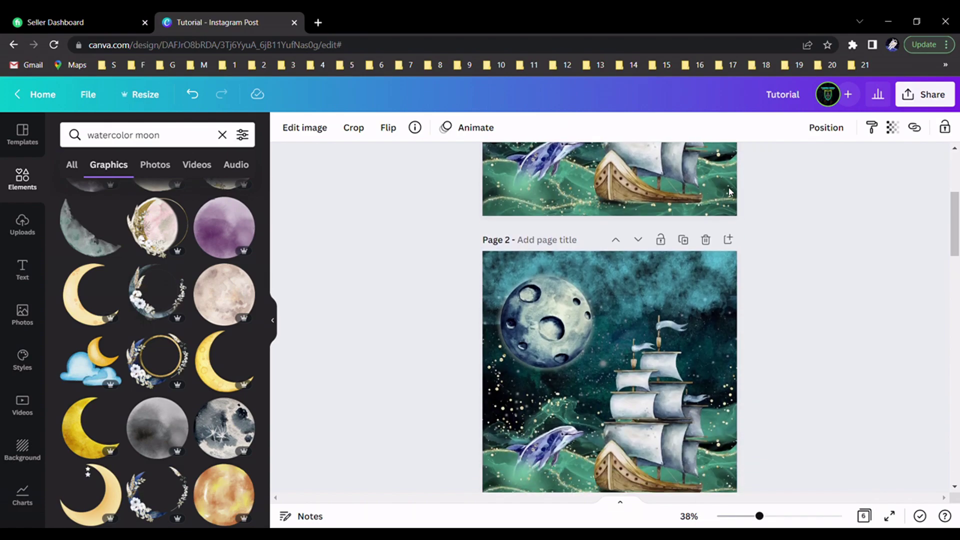
{"action": "key", "text": "ctrl+v"}
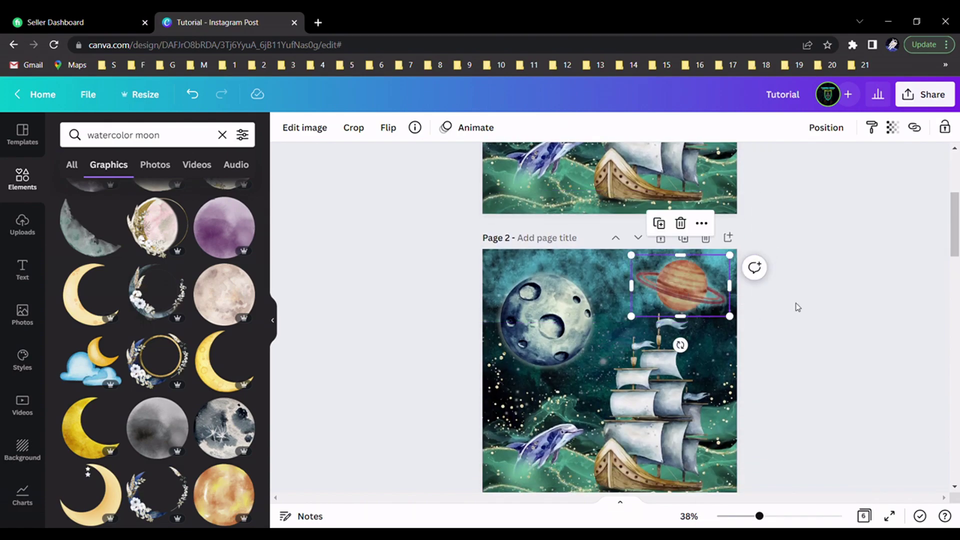
{"action": "left_click", "coordinate": [817, 312]}
{"action": "scroll", "coordinate": [817, 312], "scroll_direction": "down", "scroll_amount": 1}
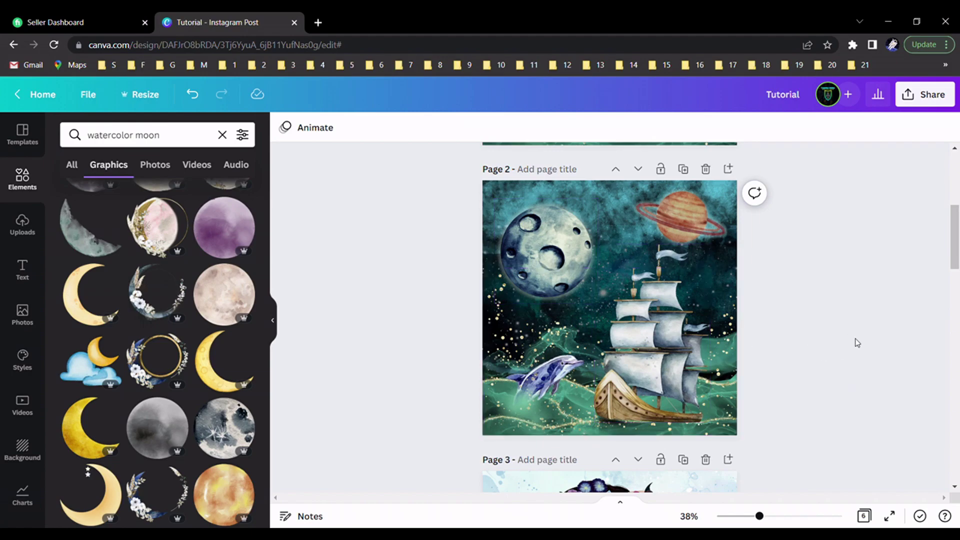
Check page 1's remaining sky elements and search the graphics for "watercolor star"
{"action": "scroll", "coordinate": [857, 342], "scroll_direction": "up", "scroll_amount": 5}
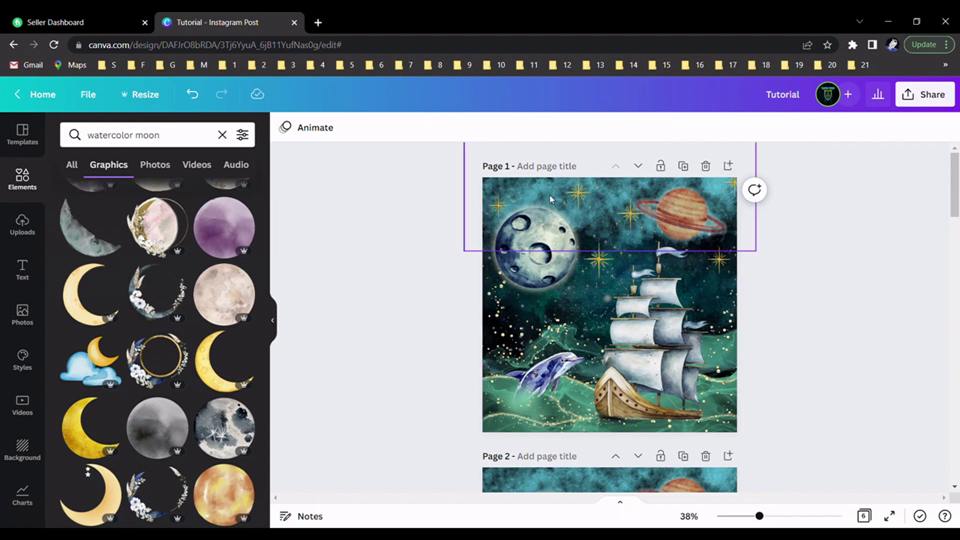
{"action": "scroll", "coordinate": [757, 279], "scroll_direction": "down", "scroll_amount": 3}
{"action": "scroll", "coordinate": [757, 279], "scroll_direction": "down", "scroll_amount": 1}
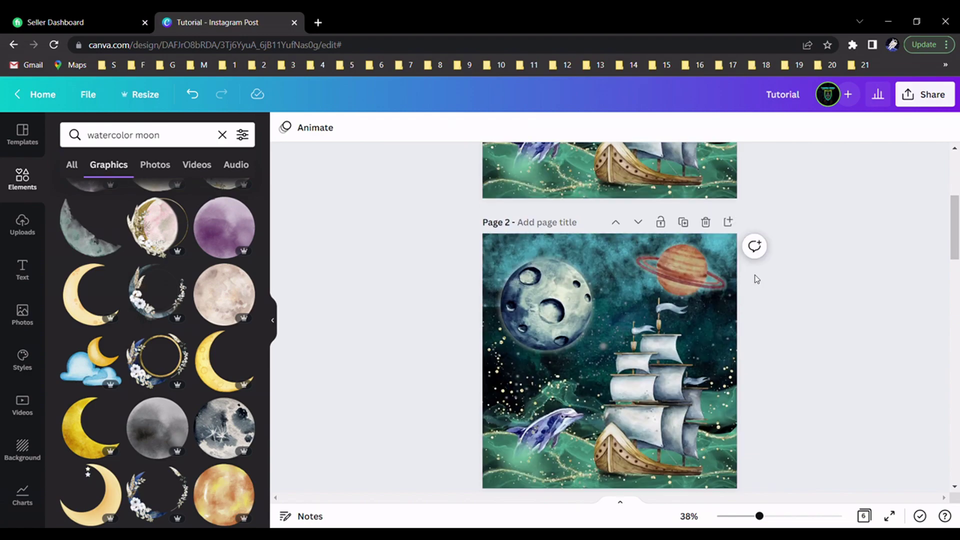
{"action": "scroll", "coordinate": [481, 279], "scroll_direction": "down", "scroll_amount": 1}
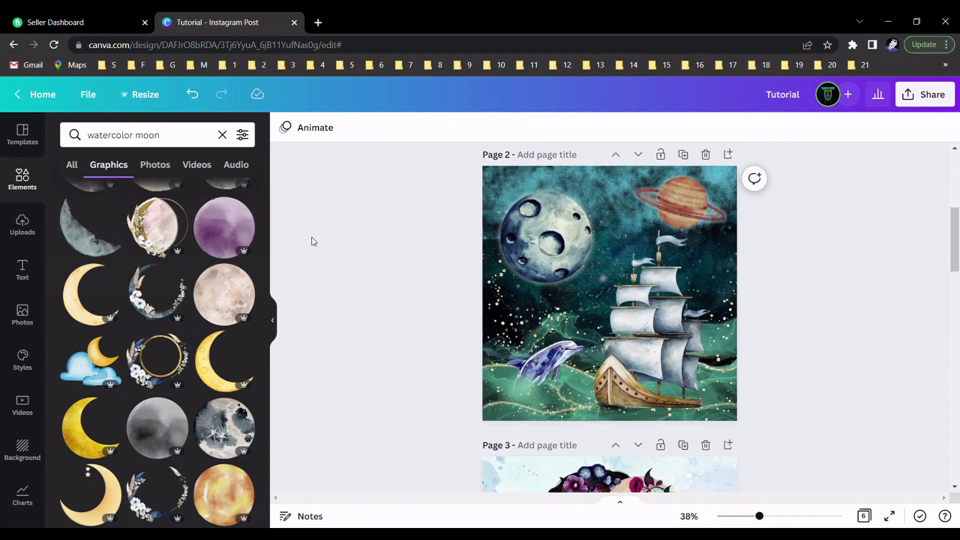
{"action": "left_click", "coordinate": [189, 145]}
{"action": "key", "text": "BackSpace"}
{"action": "key", "text": "BackSpace"}
{"action": "key", "text": "BackSpace"}
{"action": "key", "text": "BackSpace"}
{"action": "key", "text": "BackSpace"}
{"action": "key", "text": "BackSpace"}
{"action": "key", "text": "BackSpace"}
{"action": "key", "text": "BackSpace"}
{"action": "key", "text": "BackSpace"}
{"action": "key", "text": "BackSpace"}
{"action": "key", "text": "BackSpace"}
{"action": "key", "text": "BackSpace"}
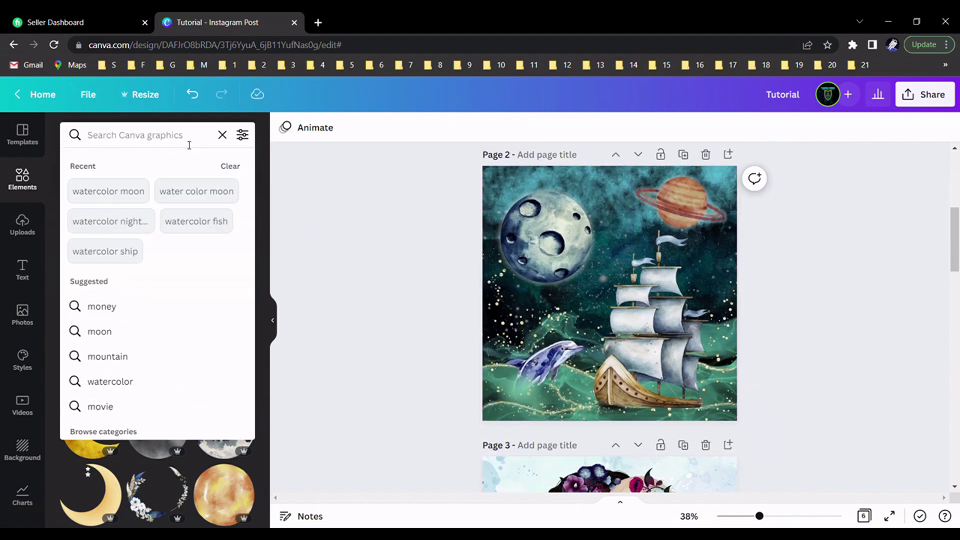
{"action": "type", "text": "waterco"}
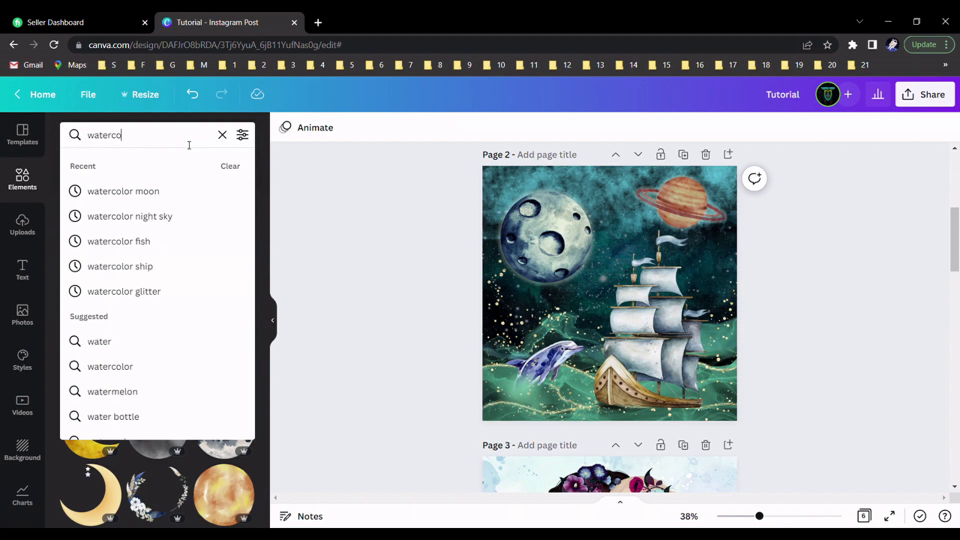
{"action": "type", "text": "lor star"}
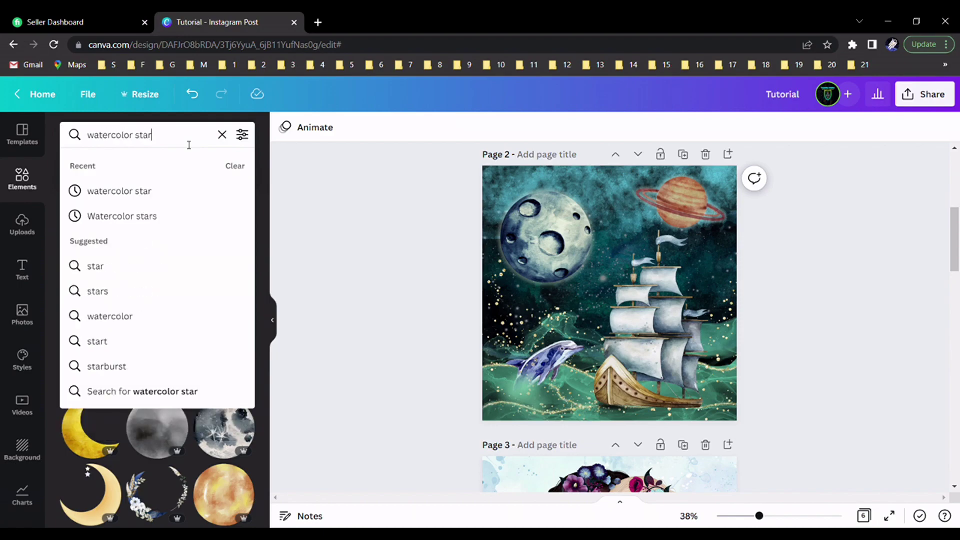
{"action": "key", "text": "Return"}
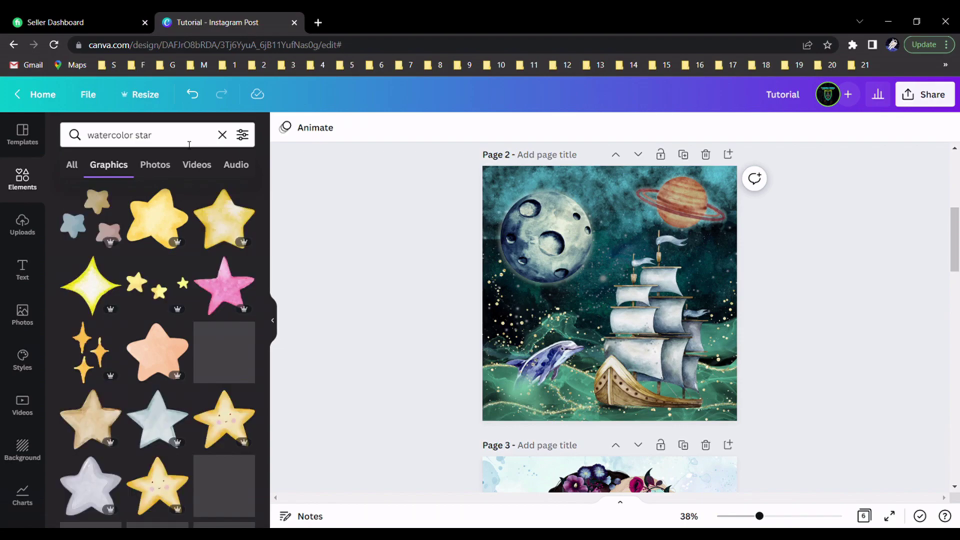
Add three gold starburst graphics to page 2: one near each upper side of the moon and one between moon and planet
{"action": "scroll", "coordinate": [123, 330], "scroll_direction": "down", "scroll_amount": 5}
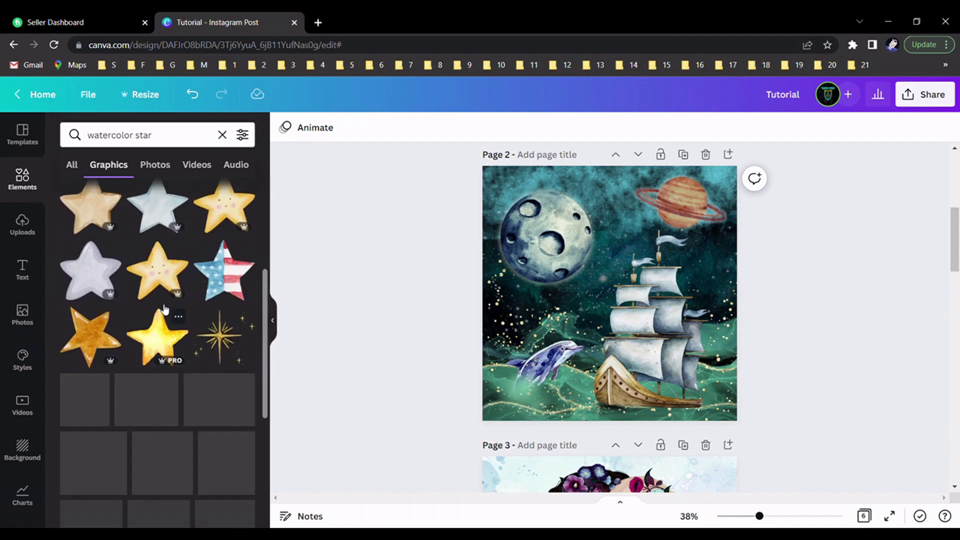
{"action": "left_click", "coordinate": [214, 345]}
{"action": "left_click_drag", "start_coordinate": [628, 340], "coordinate": [521, 226]}
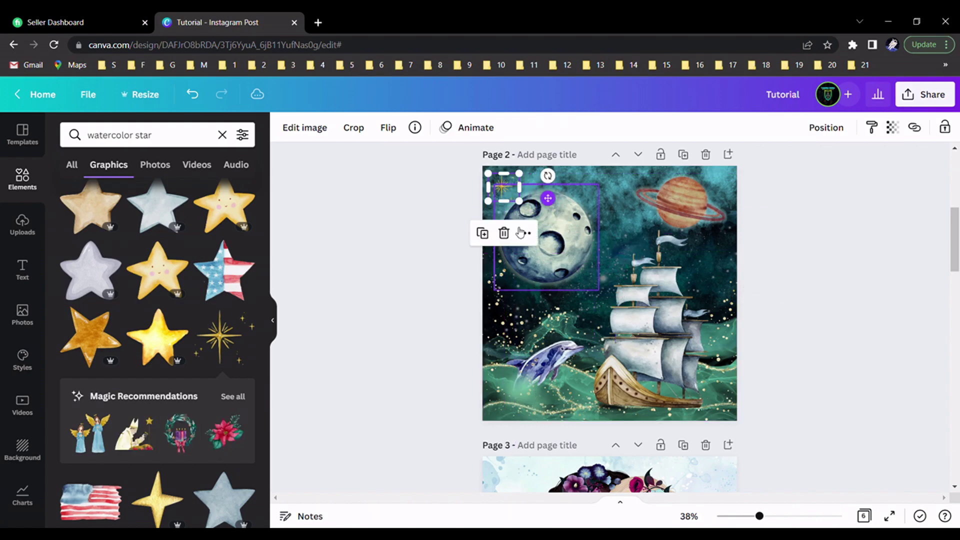
{"action": "left_click", "coordinate": [236, 341]}
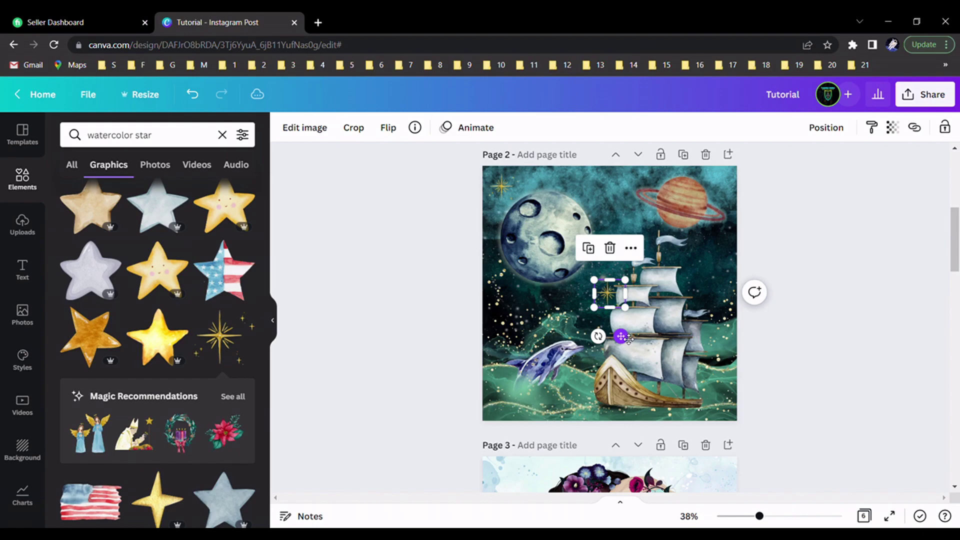
{"action": "left_click_drag", "start_coordinate": [623, 337], "coordinate": [607, 233]}
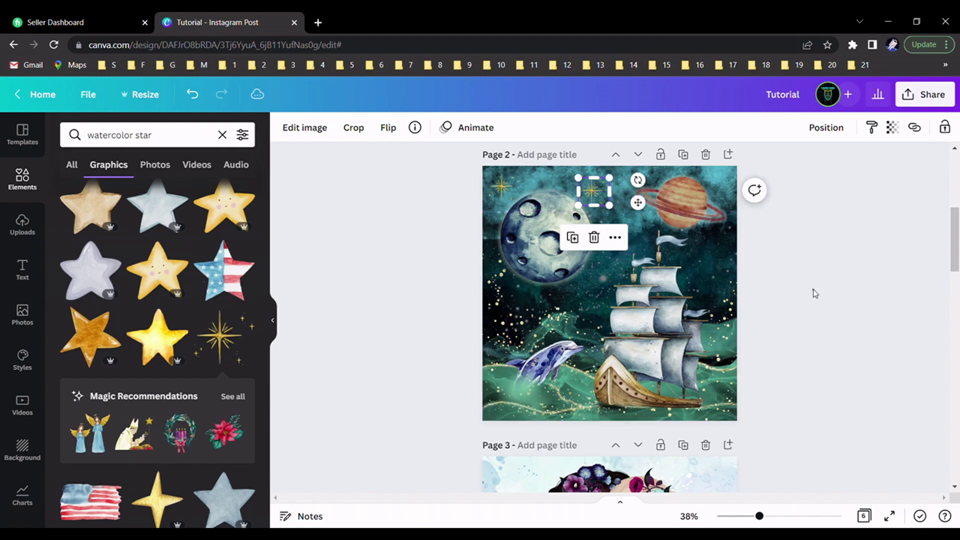
{"action": "left_click", "coordinate": [295, 401]}
{"action": "left_click", "coordinate": [231, 342]}
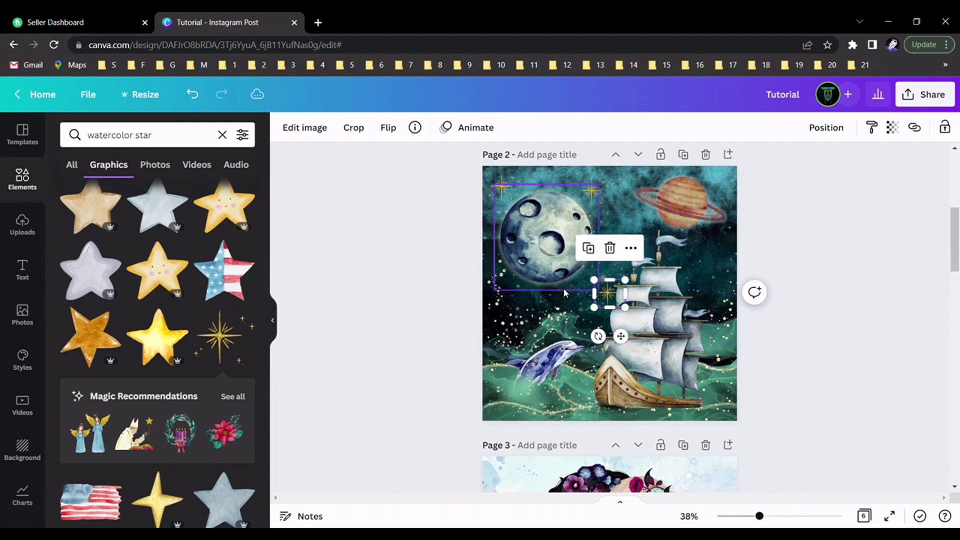
{"action": "left_click_drag", "start_coordinate": [610, 290], "coordinate": [628, 235]}
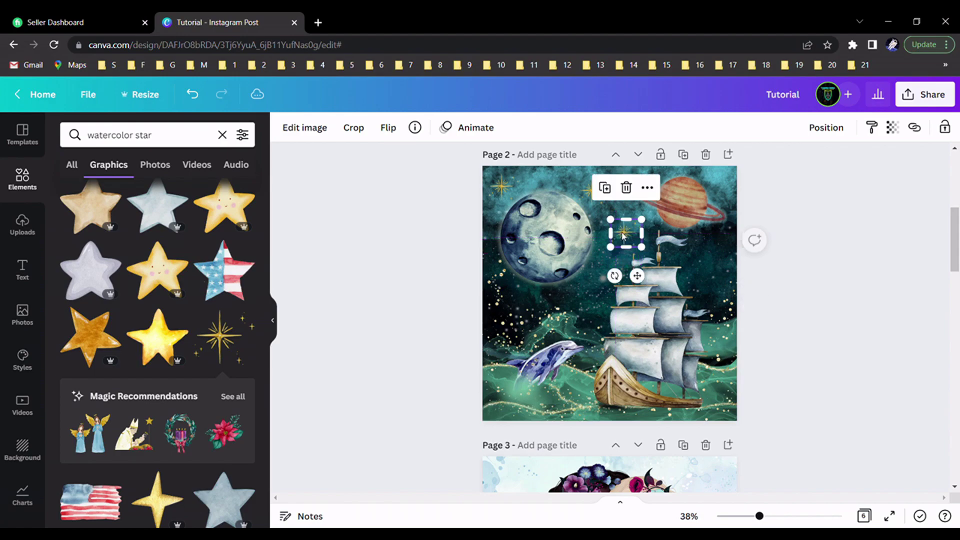
Add two more gold starburst graphics to page 2: one below the ringed planet and one beside the moon's lower left edge
{"action": "left_click", "coordinate": [224, 346]}
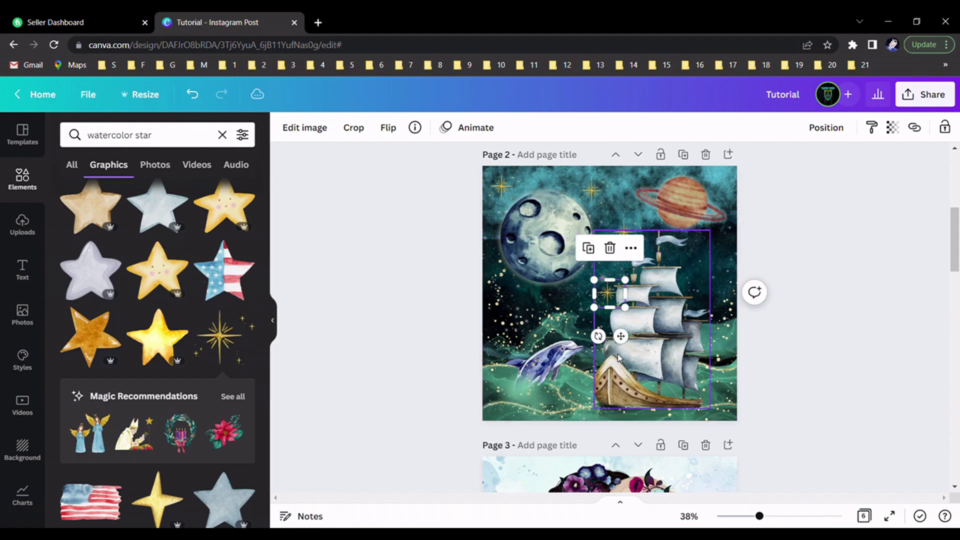
{"action": "left_click_drag", "start_coordinate": [621, 336], "coordinate": [729, 288]}
{"action": "left_click", "coordinate": [224, 345]}
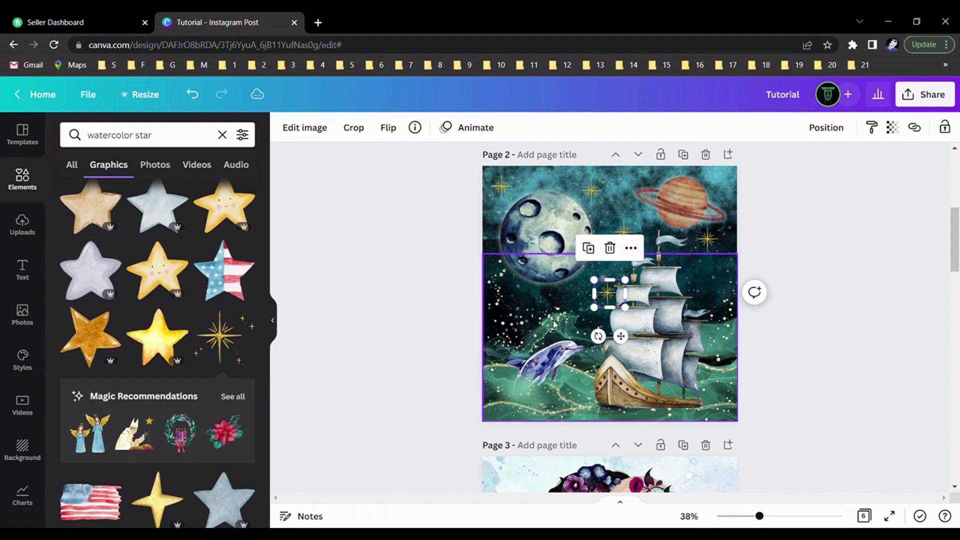
{"action": "left_click_drag", "start_coordinate": [622, 337], "coordinate": [506, 297]}
{"action": "left_click", "coordinate": [463, 295]}
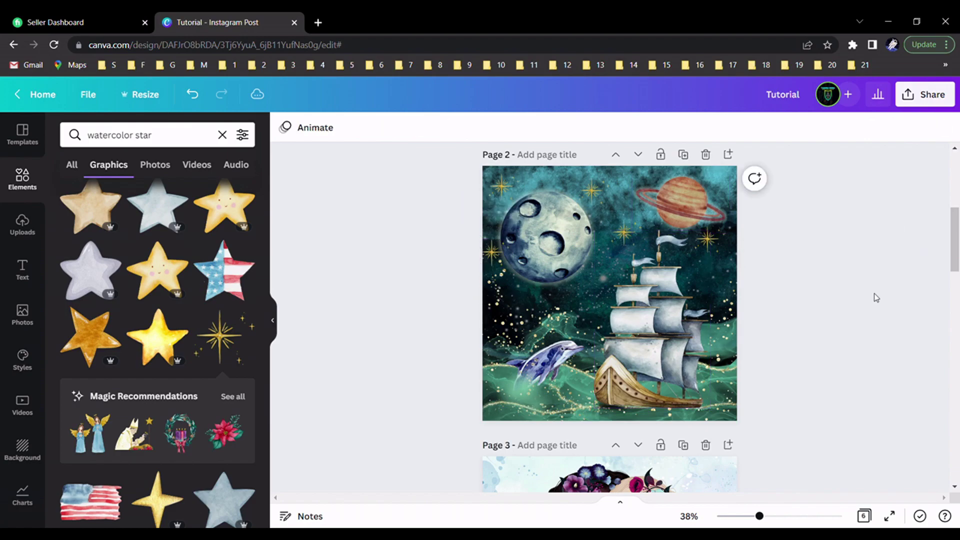
Compare page 2's composition with the original on page 1, and look through the other example designs on pages 3 to 6
{"action": "scroll", "coordinate": [874, 295], "scroll_direction": "up", "scroll_amount": 5}
{"action": "scroll", "coordinate": [875, 293], "scroll_direction": "down", "scroll_amount": 2}
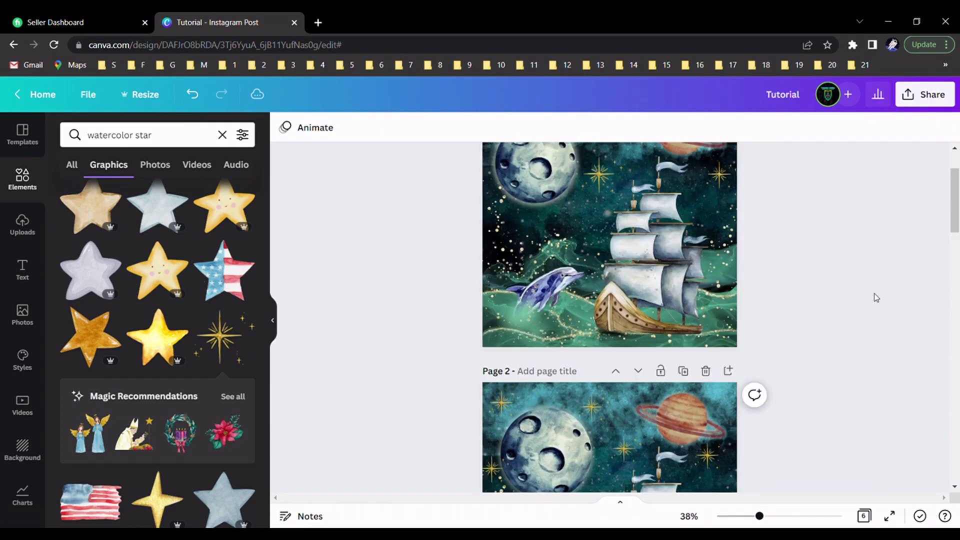
{"action": "scroll", "coordinate": [874, 293], "scroll_direction": "up", "scroll_amount": 2}
{"action": "scroll", "coordinate": [875, 293], "scroll_direction": "down", "scroll_amount": 3}
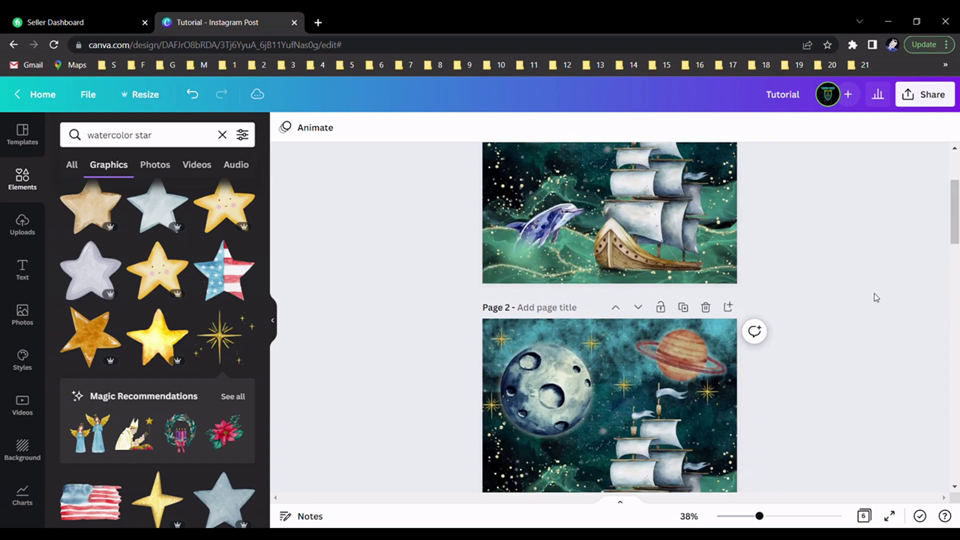
{"action": "scroll", "coordinate": [826, 386], "scroll_direction": "down", "scroll_amount": 3}
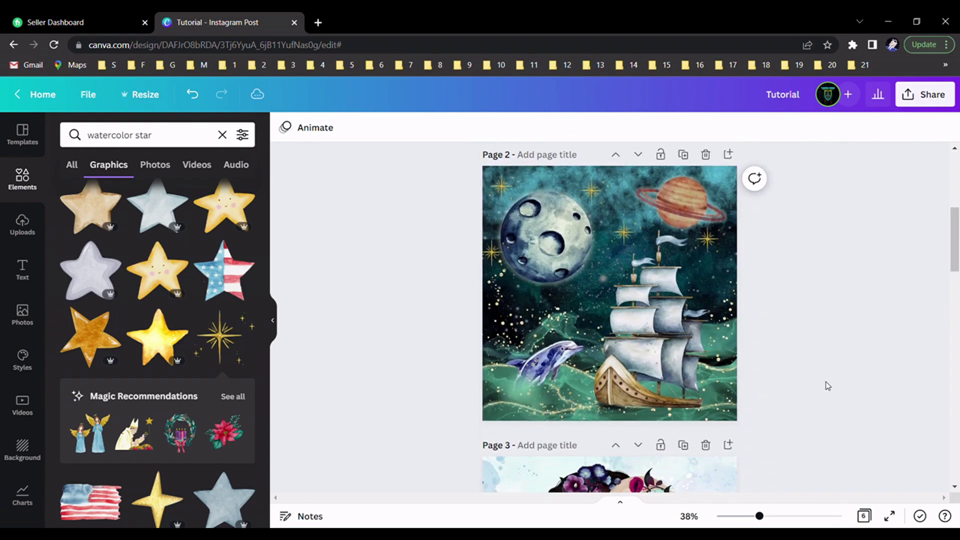
{"action": "scroll", "coordinate": [827, 386], "scroll_direction": "down", "scroll_amount": 3}
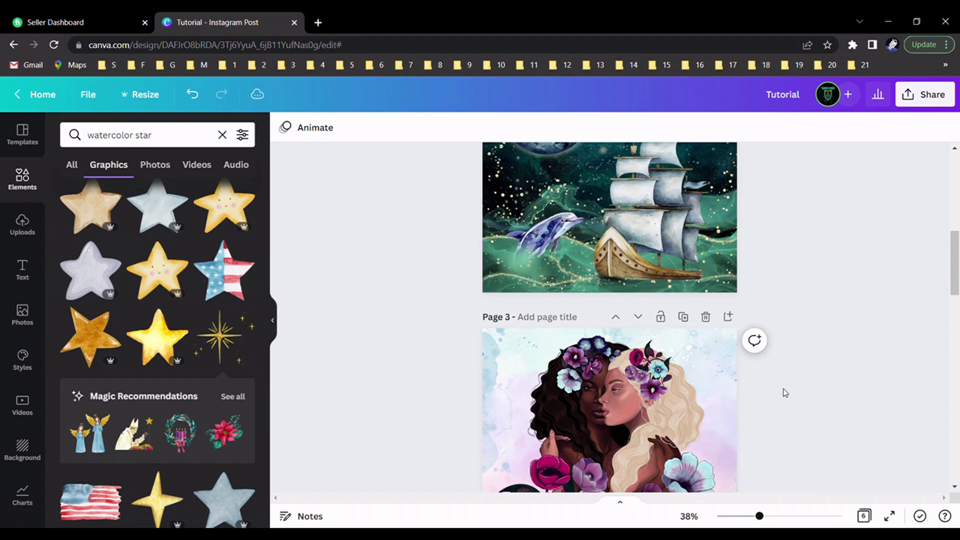
{"action": "scroll", "coordinate": [785, 393], "scroll_direction": "down", "scroll_amount": 3}
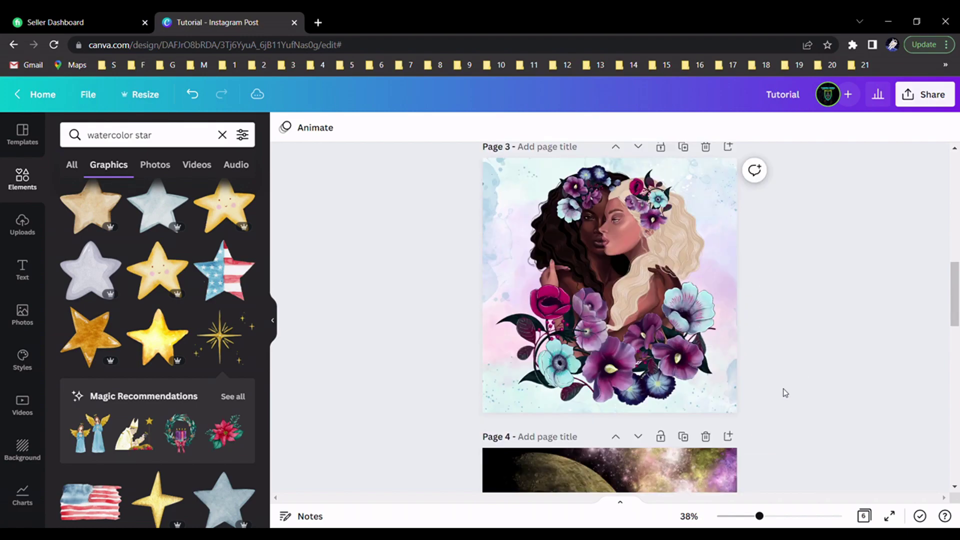
{"action": "scroll", "coordinate": [785, 392], "scroll_direction": "down", "scroll_amount": 8}
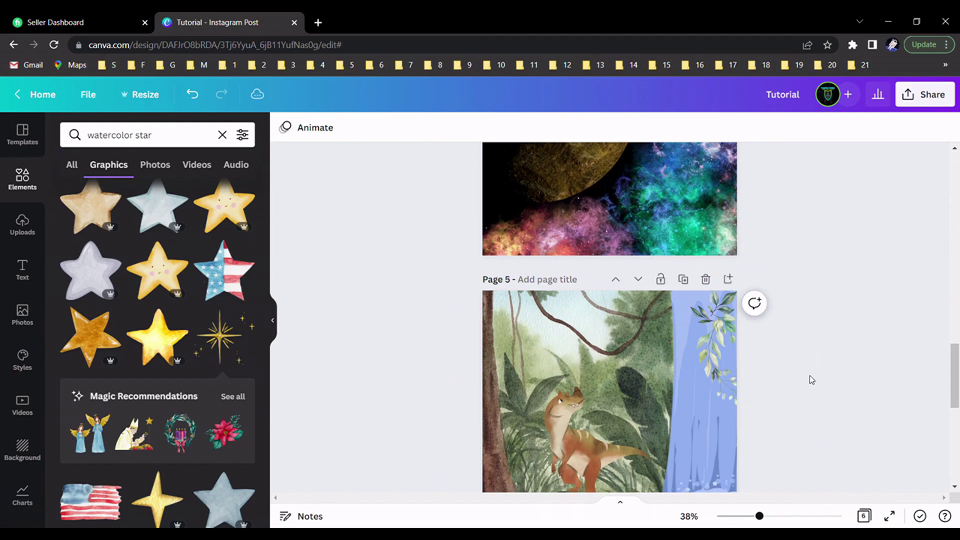
{"action": "scroll", "coordinate": [809, 376], "scroll_direction": "down", "scroll_amount": 3}
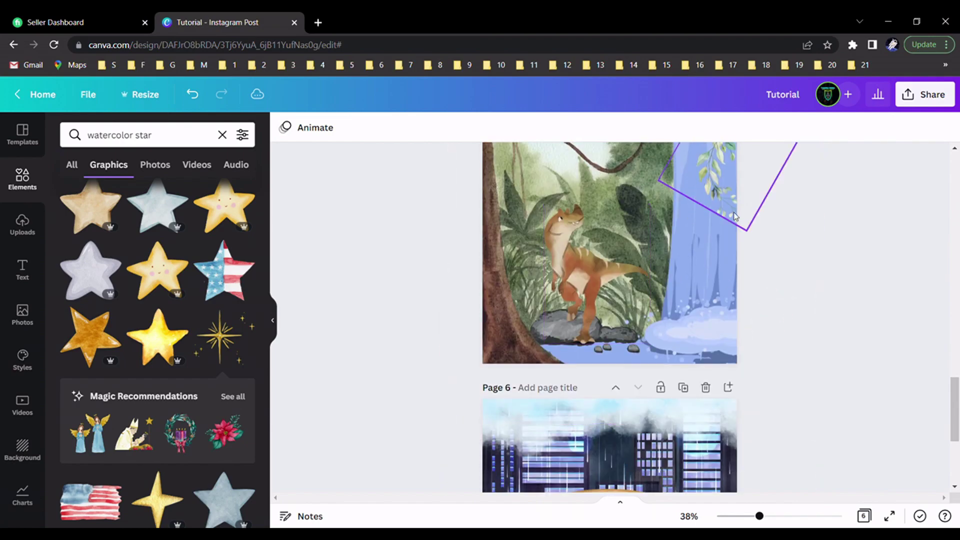
{"action": "scroll", "coordinate": [846, 285], "scroll_direction": "down", "scroll_amount": 4}
{"action": "scroll", "coordinate": [849, 288], "scroll_direction": "up", "scroll_amount": 10}
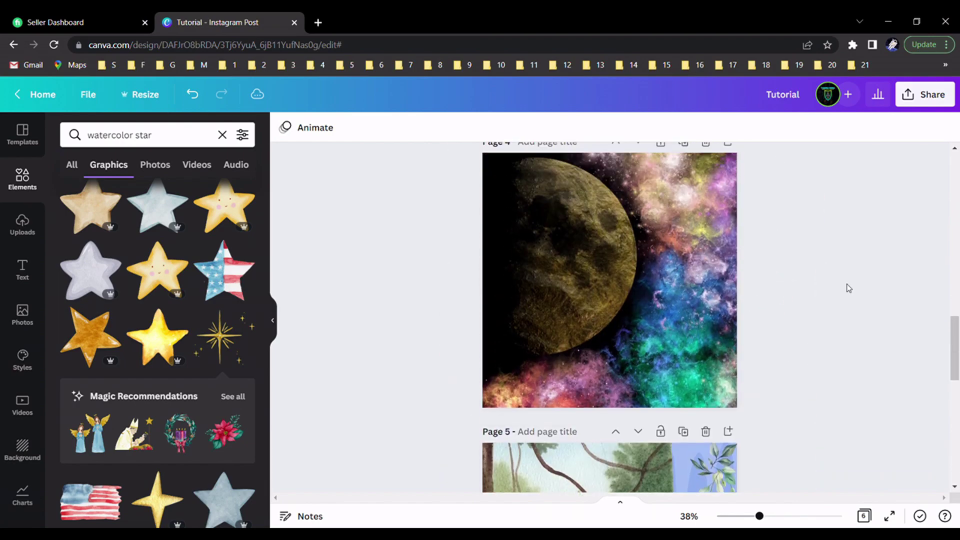
{"action": "scroll", "coordinate": [849, 288], "scroll_direction": "up", "scroll_amount": 15}
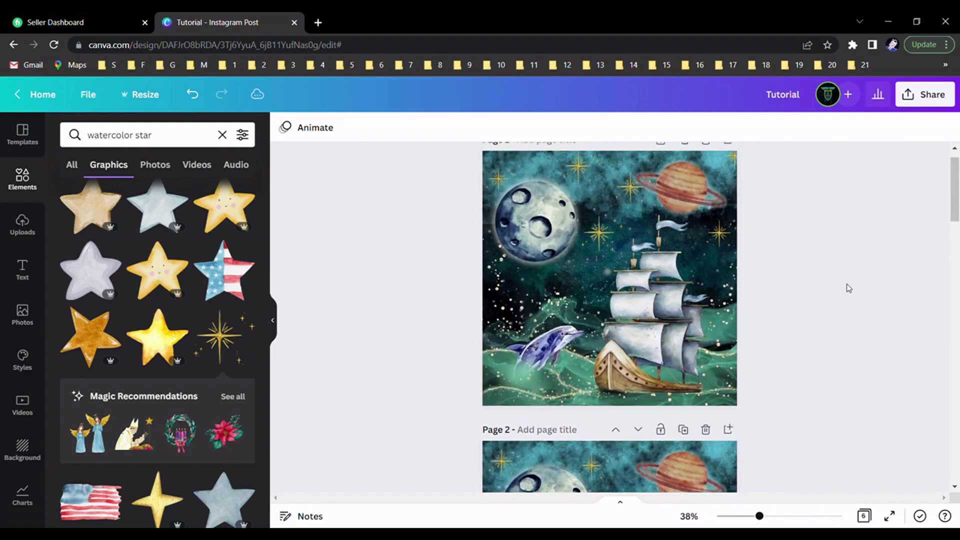